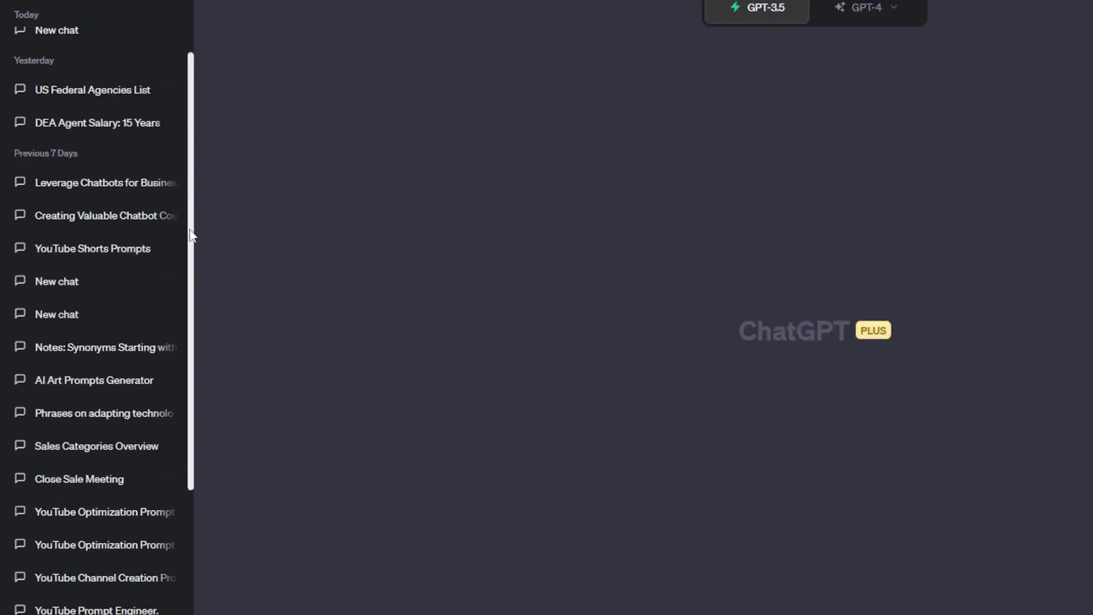
left_click_drag(190, 235, 197, 338)
left_click_drag(312, 336, 300, 432)
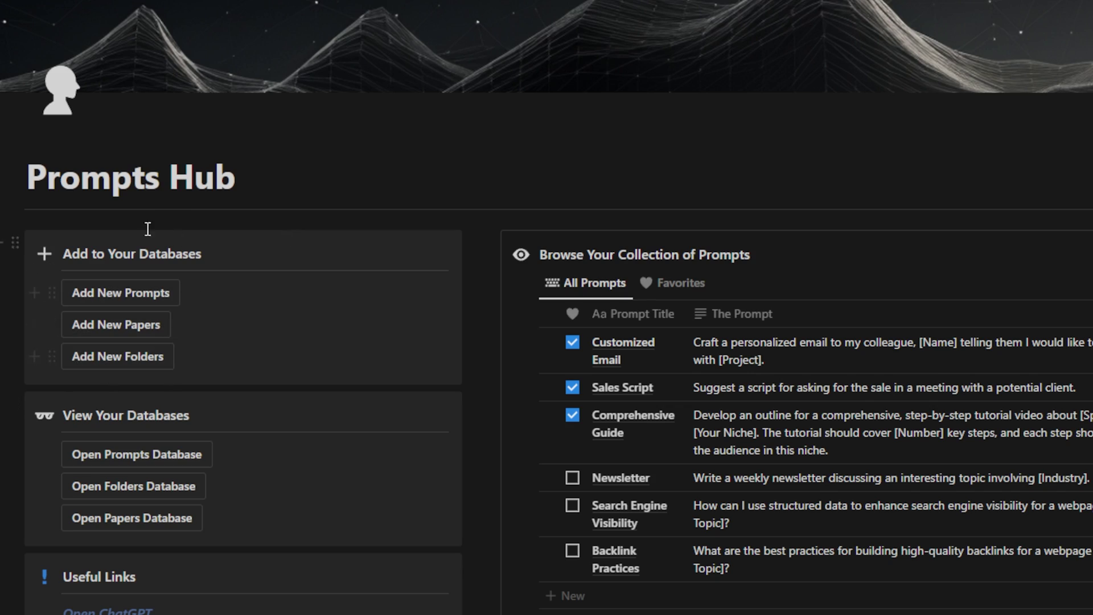
scroll(114, 239, "down", 1)
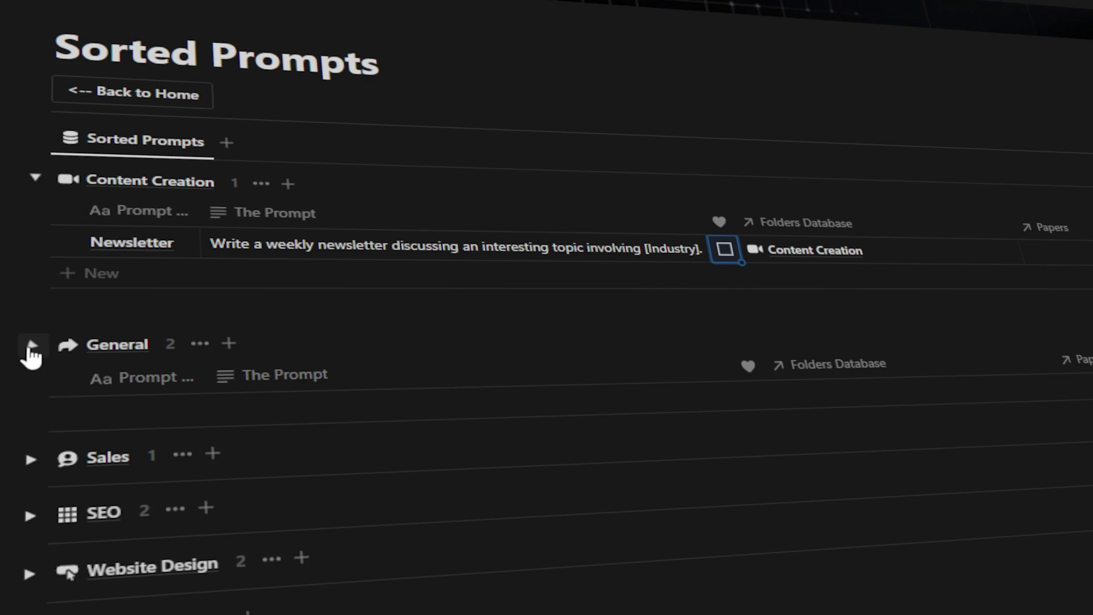
left_click(29, 353)
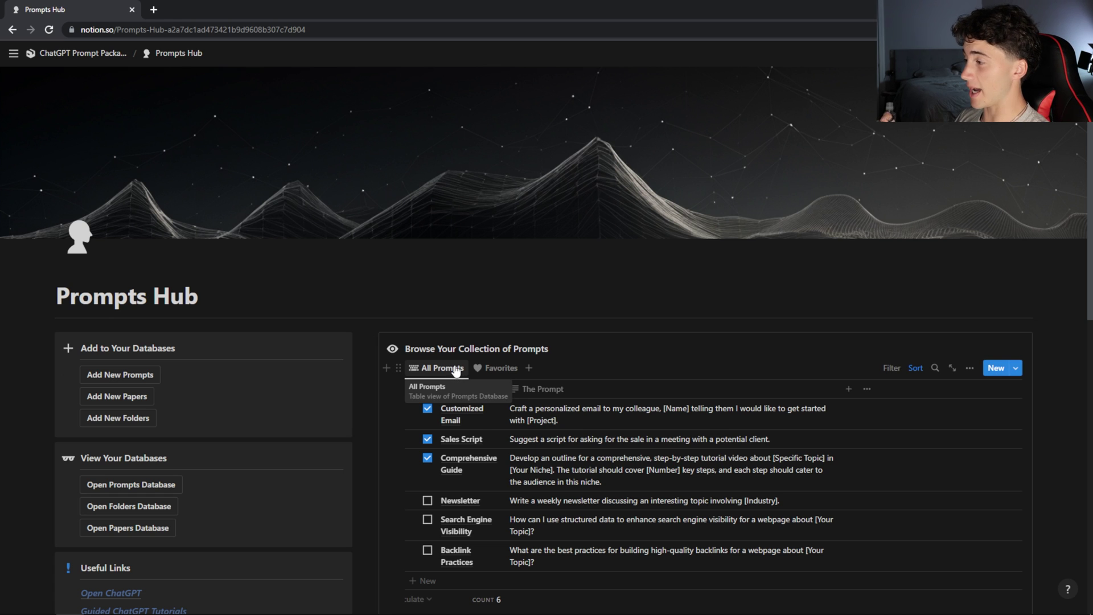
Add a new prompt titled "Anything i want" with the prompt text "The prompt goes here".
scroll(86, 350, "down", 2)
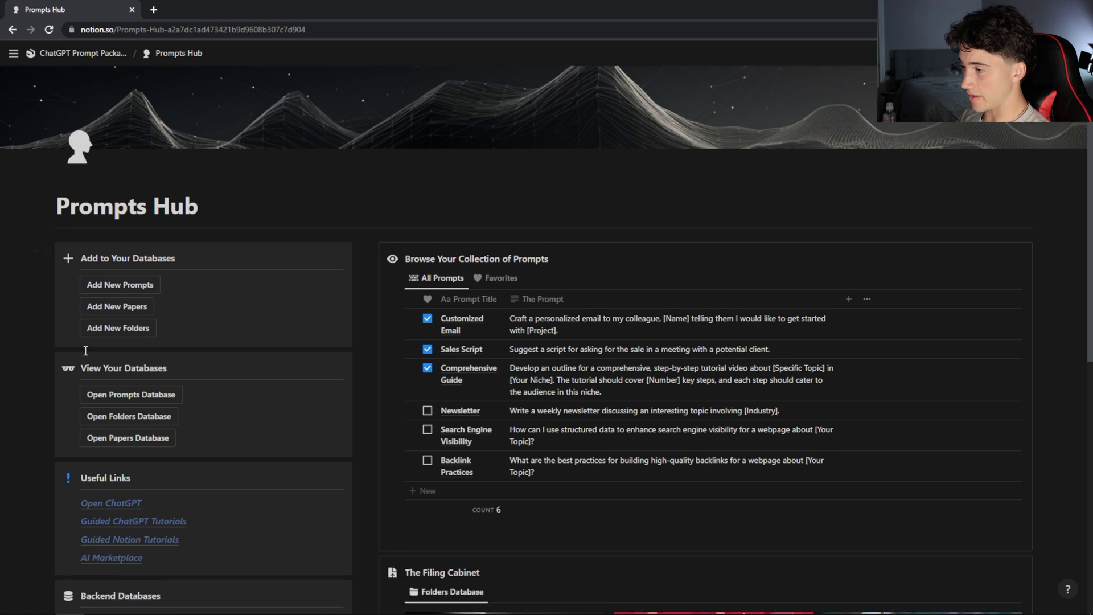
scroll(85, 350, "down", 1)
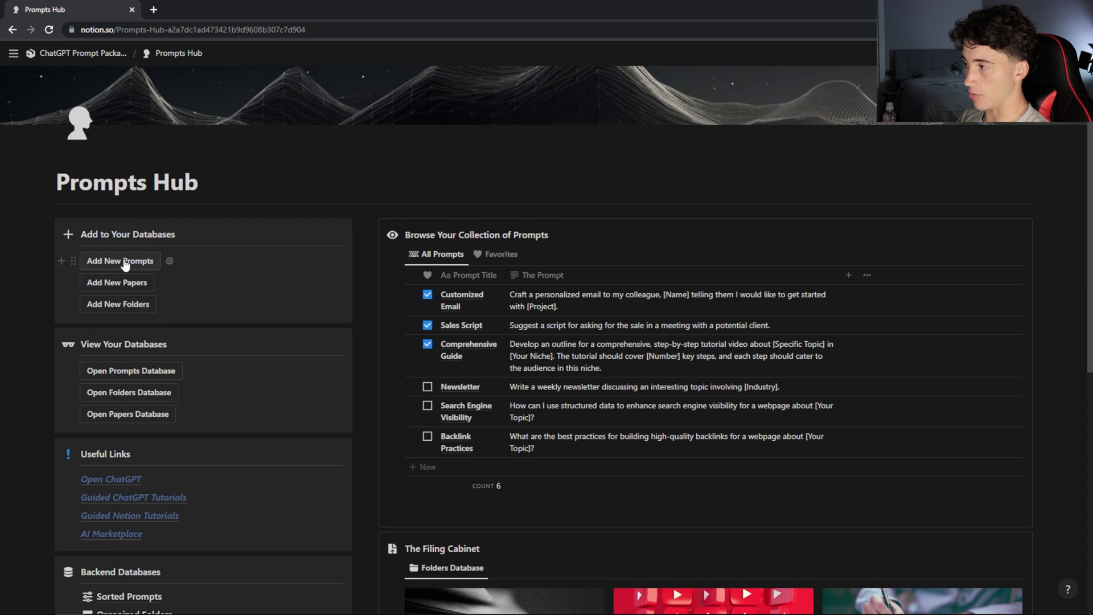
left_click(125, 262)
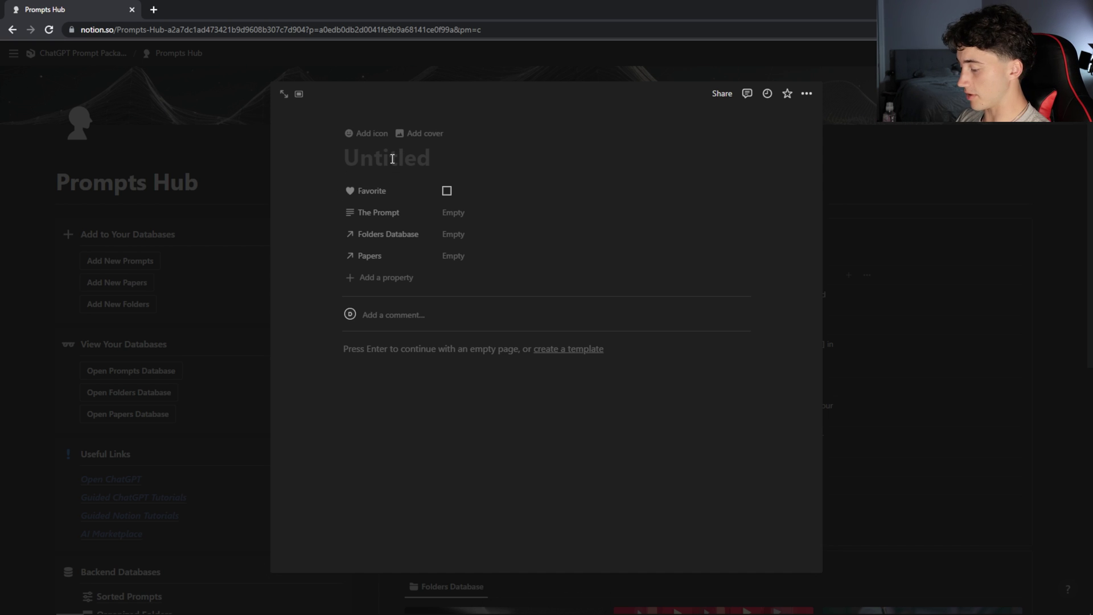
type("Anything i want")
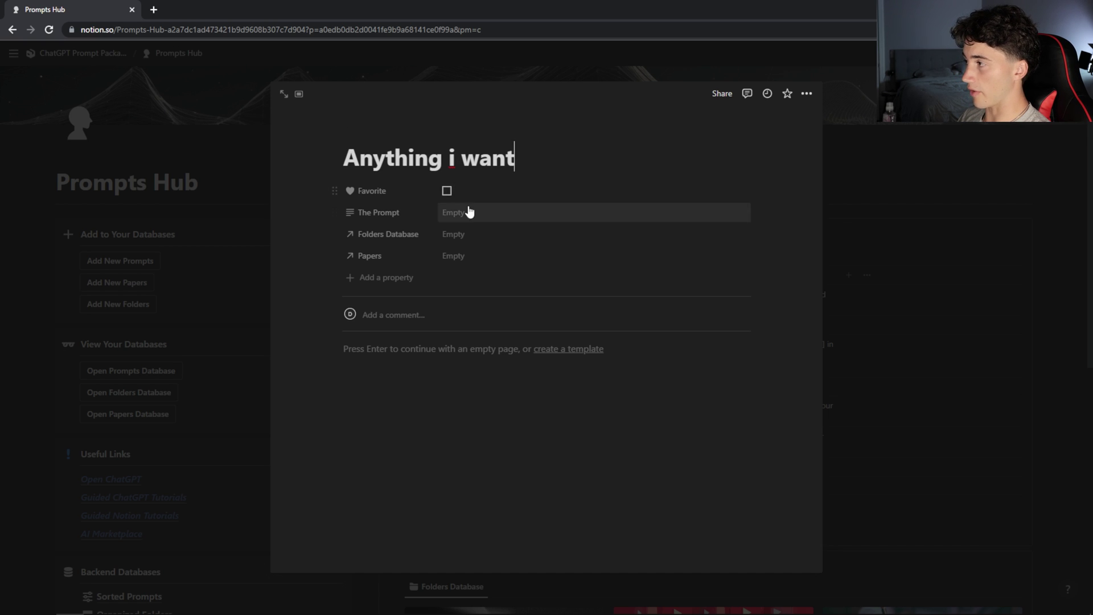
left_click(583, 216)
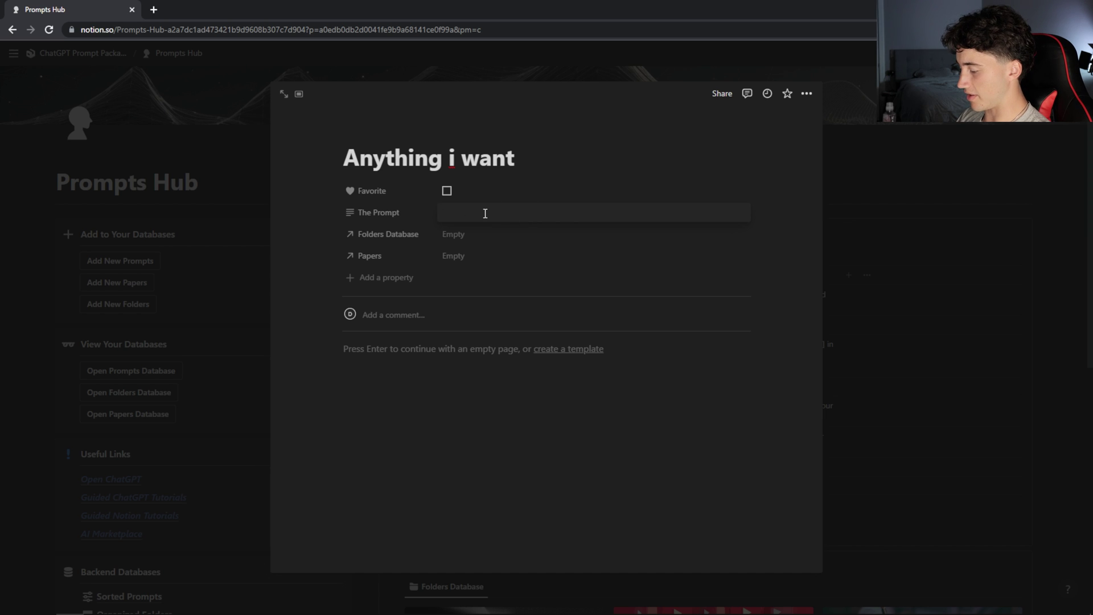
type("The prompt goes here")
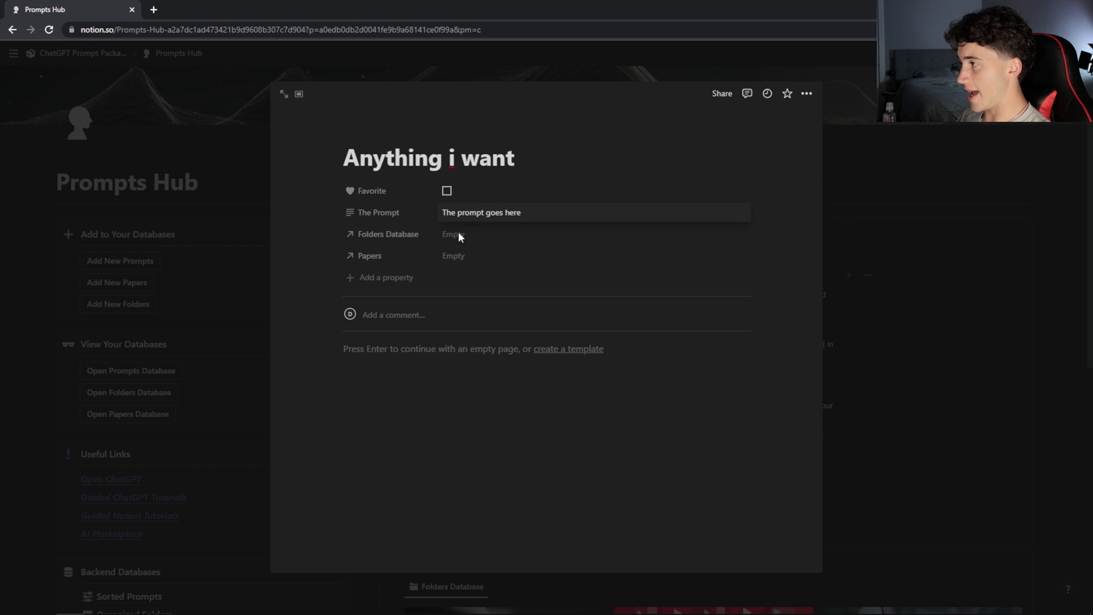
Link the new prompt to the General and YouTube folders.
left_click(468, 245)
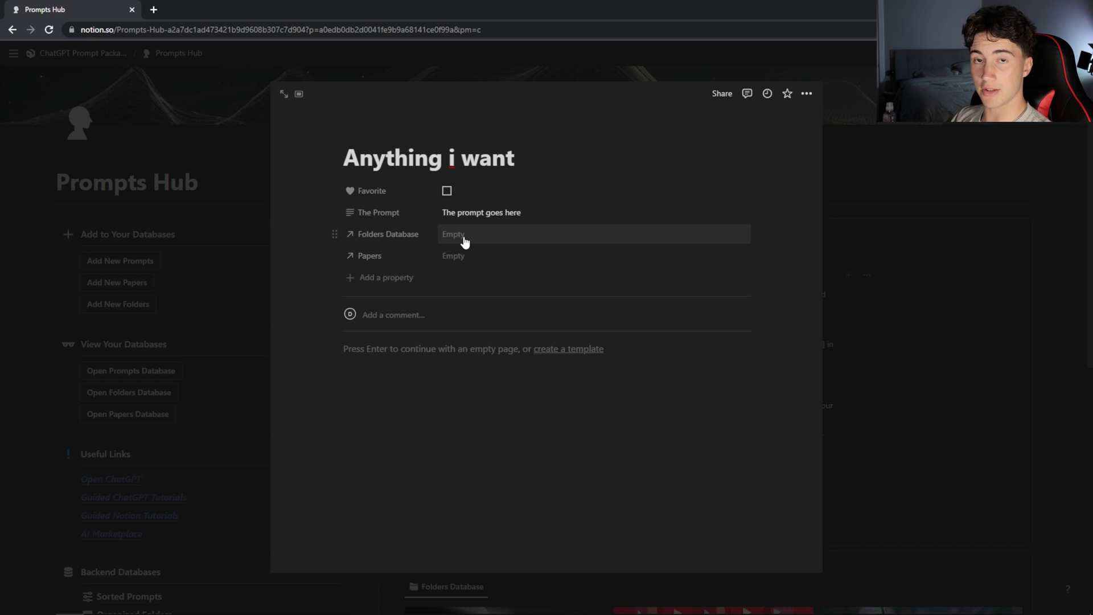
left_click(464, 241)
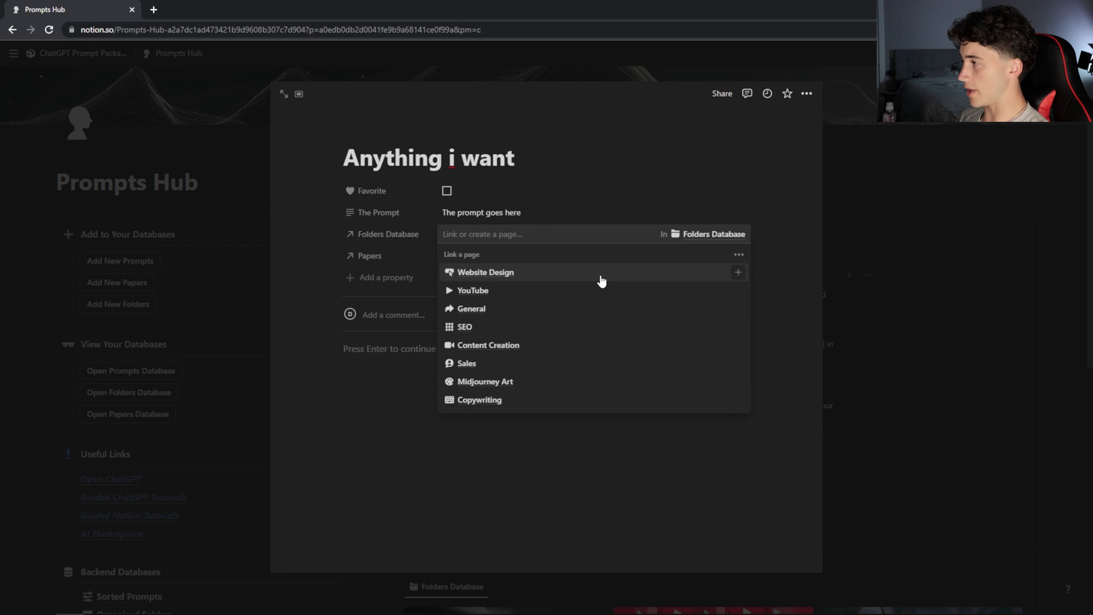
left_click(479, 310)
key("Escape")
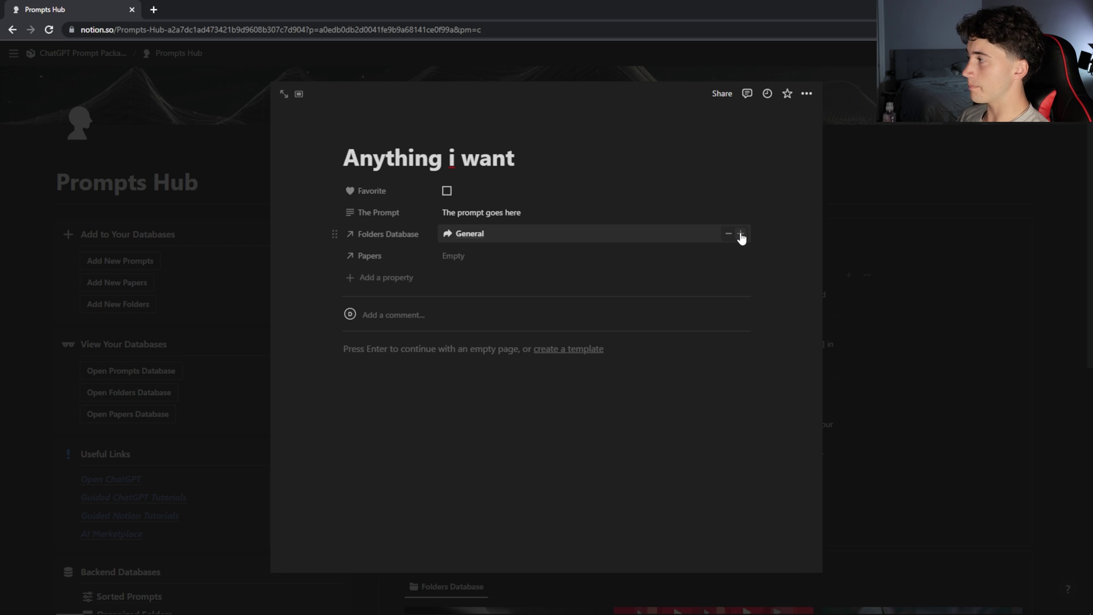
left_click(739, 236)
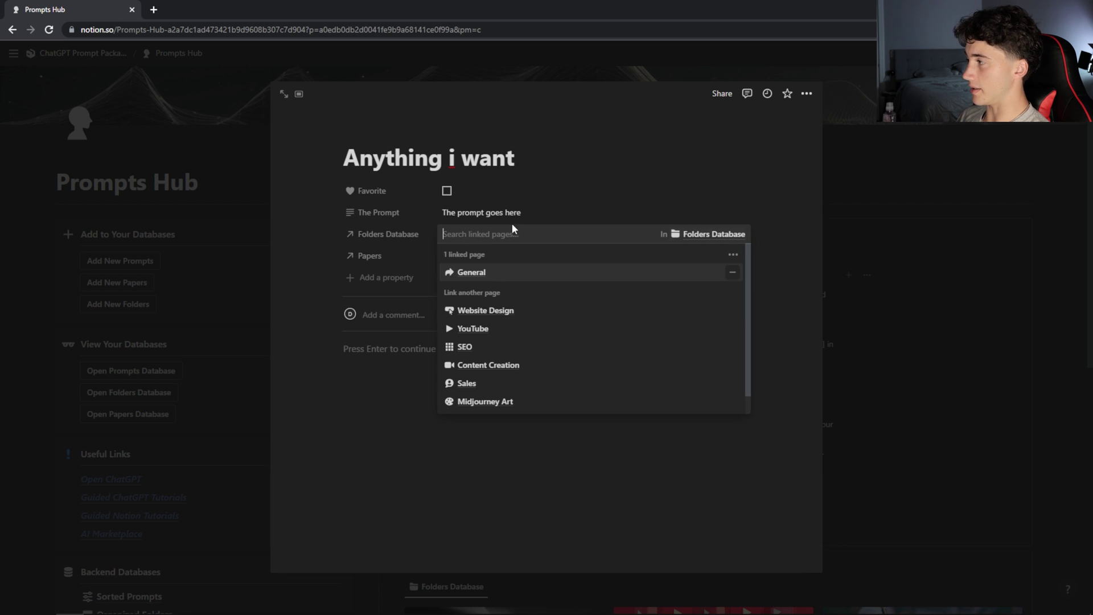
left_click(483, 335)
left_click(663, 178)
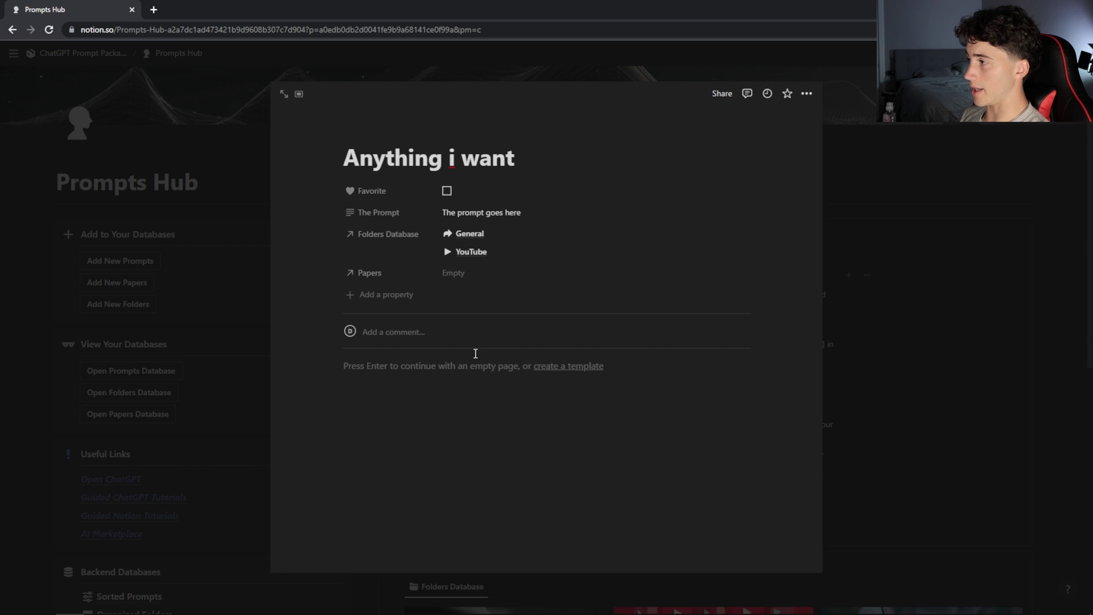
Create a paper named "Create a new page" from the prompt's Papers property and link it.
left_click(462, 279)
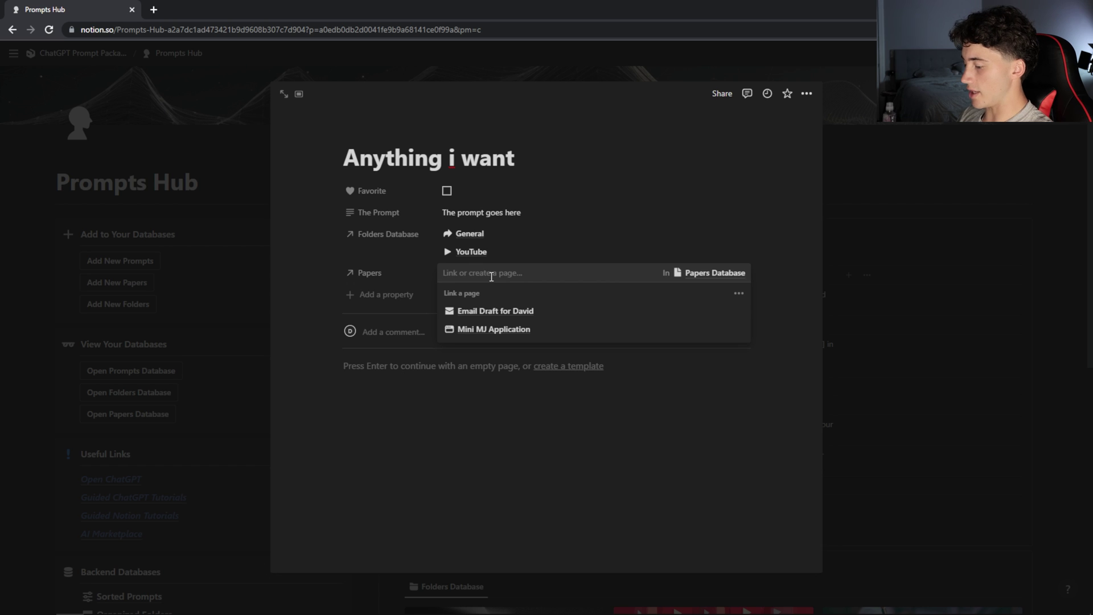
type("Create a new pag")
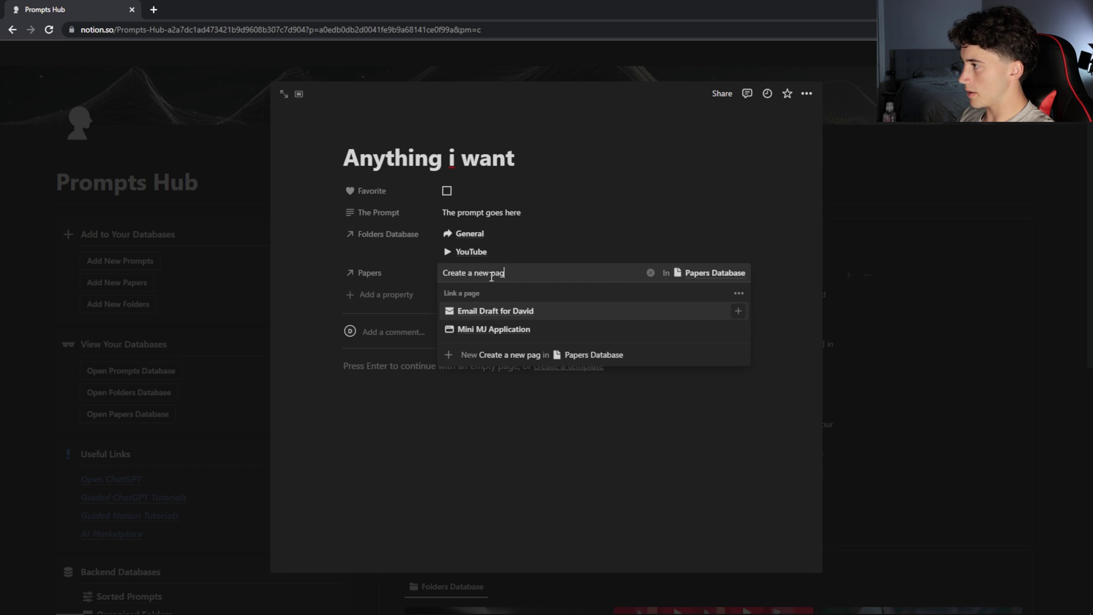
type("e")
left_click(496, 313)
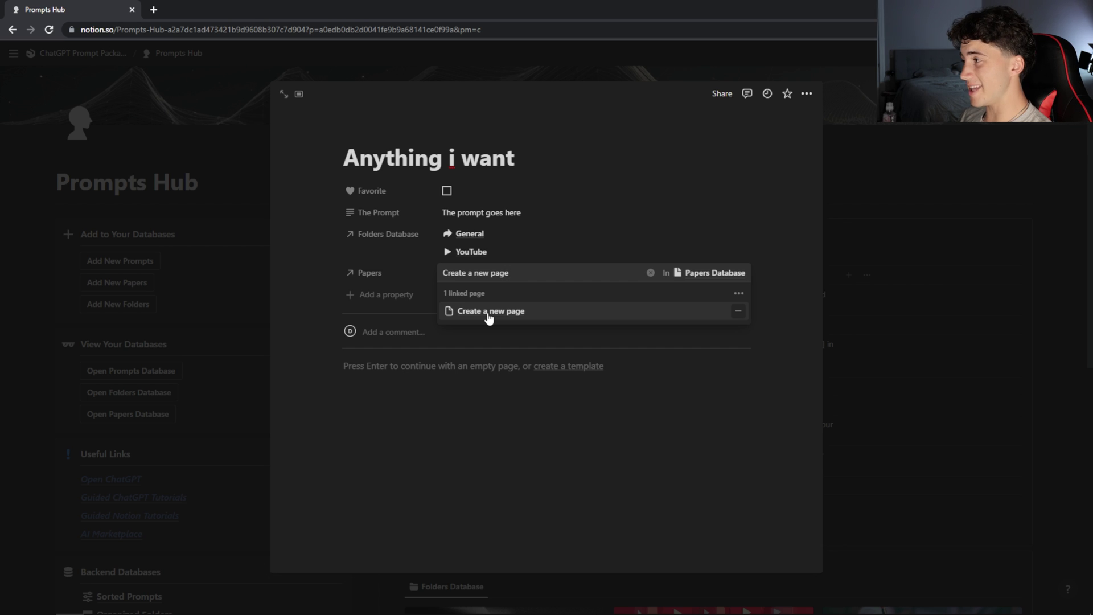
Open the newly linked paper and write "Notes." in its page body.
left_click(488, 313)
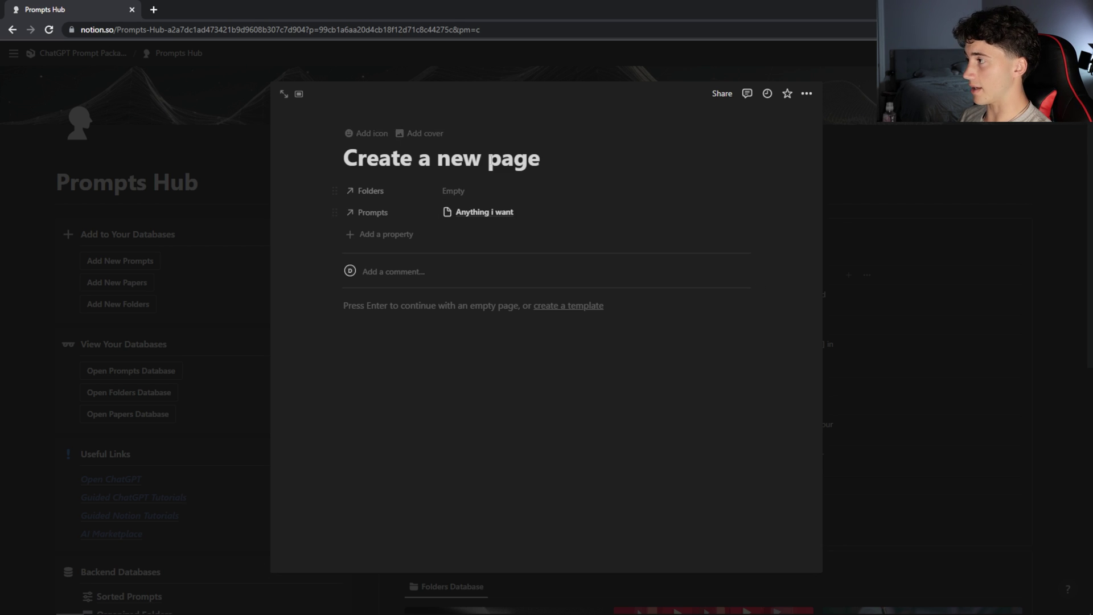
left_click(410, 308)
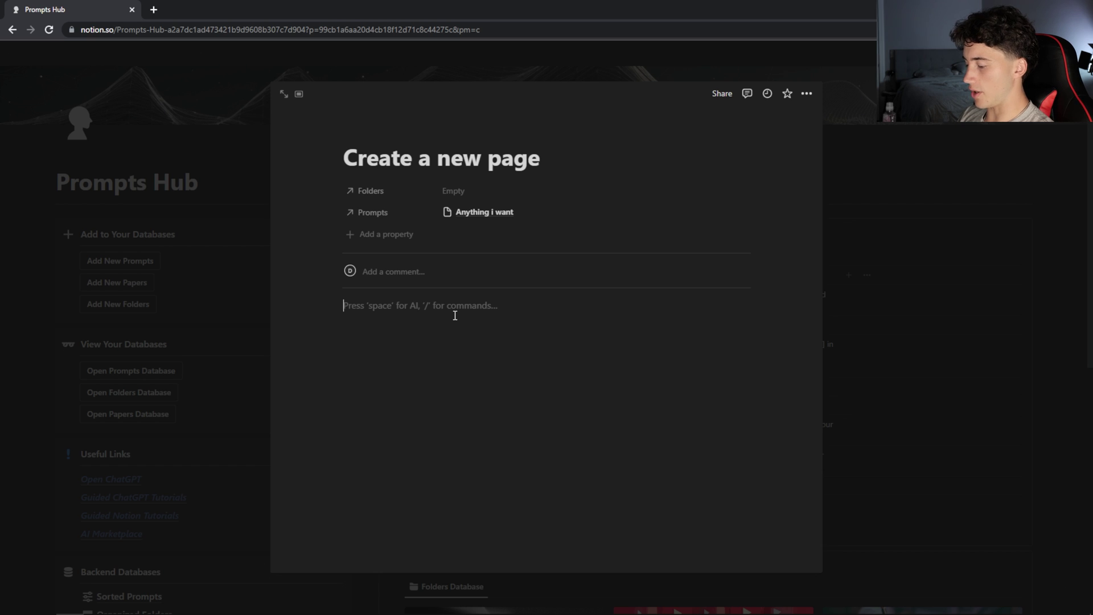
type("Notes.")
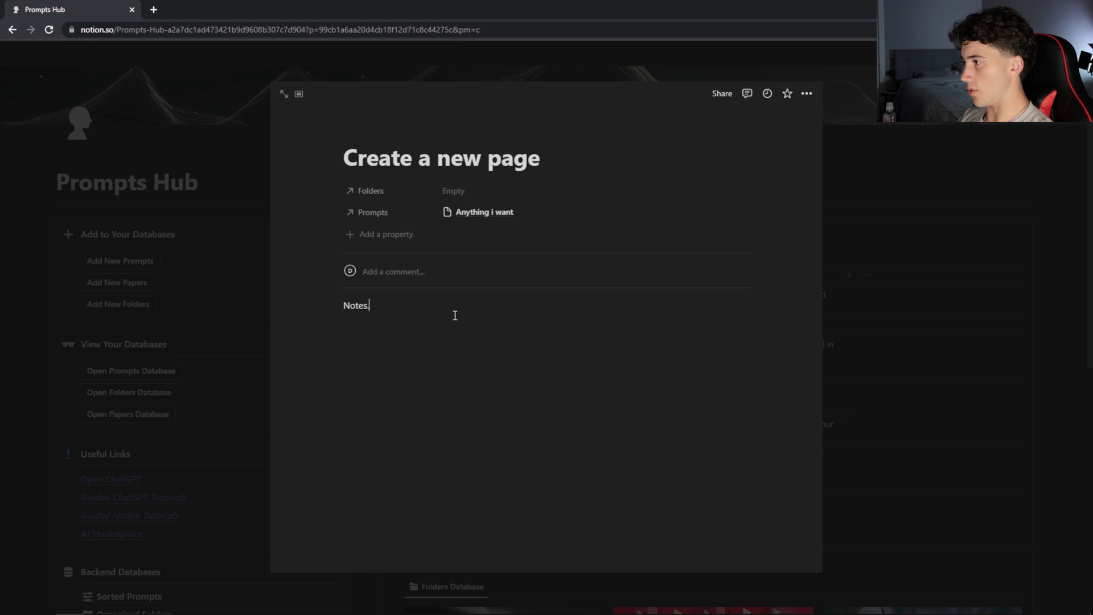
Link the "Create a new page" paper to the YouTube and General folders.
left_click(463, 197)
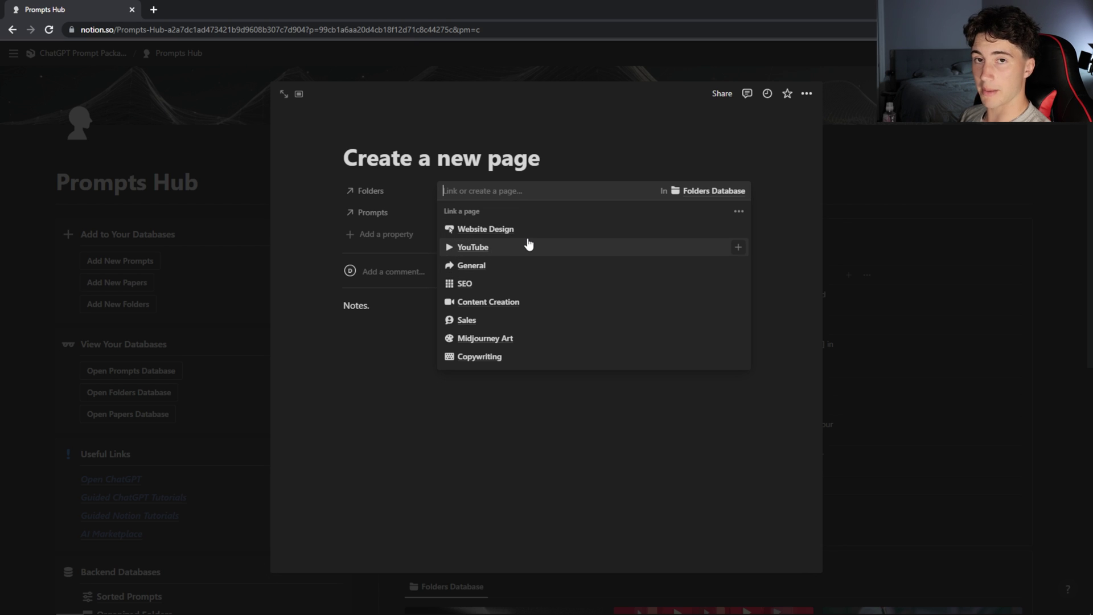
left_click(485, 248)
left_click(483, 285)
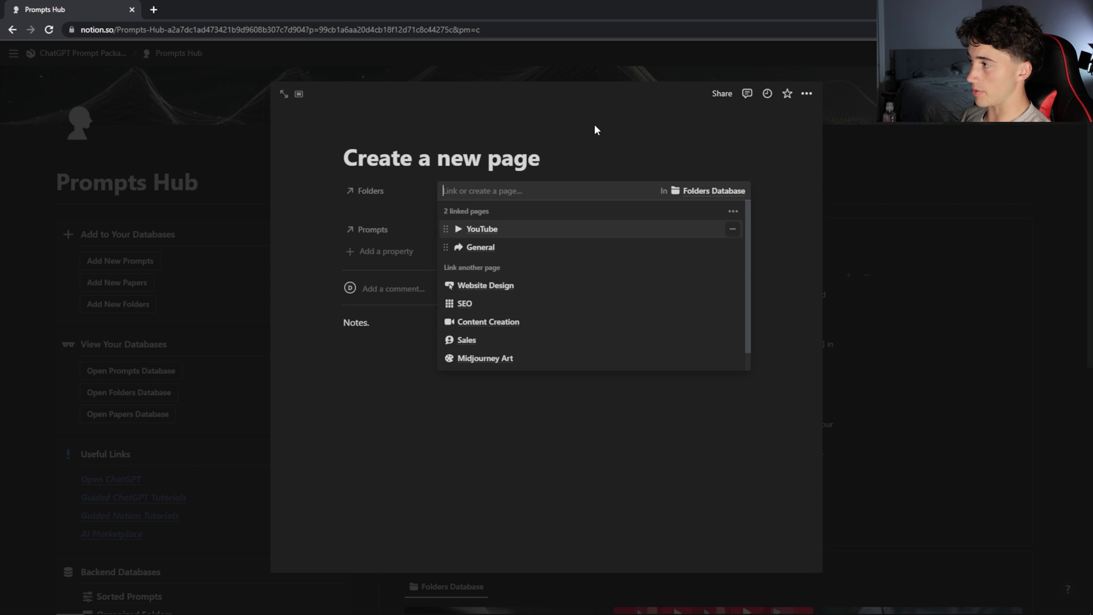
left_click(595, 129)
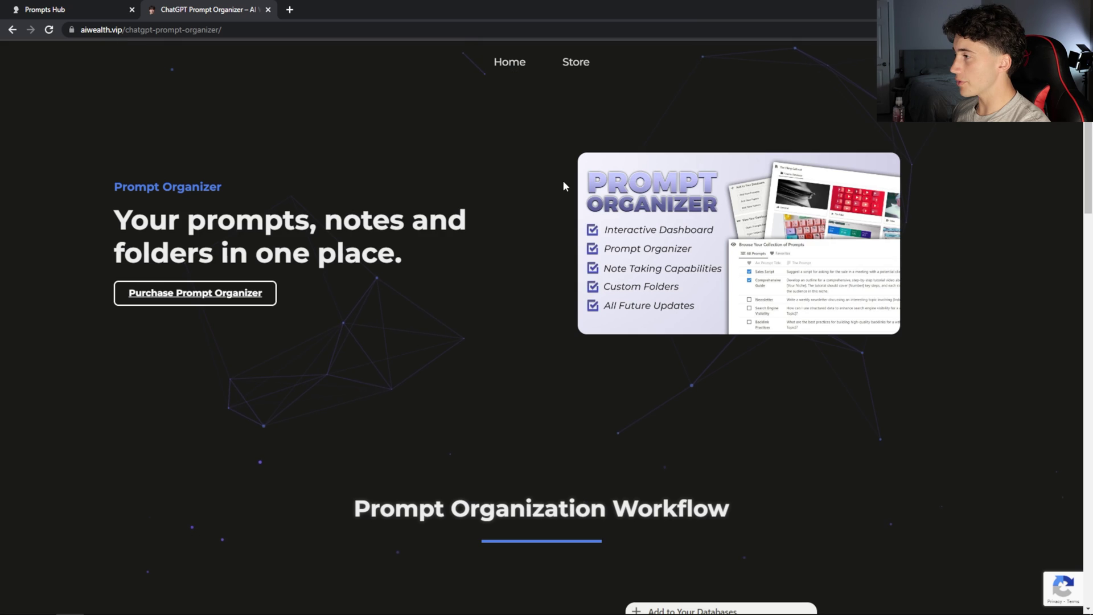
Look through the Prompt Organizer product page on the AI Wealth site, then browse its store page.
scroll(470, 192, "down", 2)
scroll(472, 197, "down", 5)
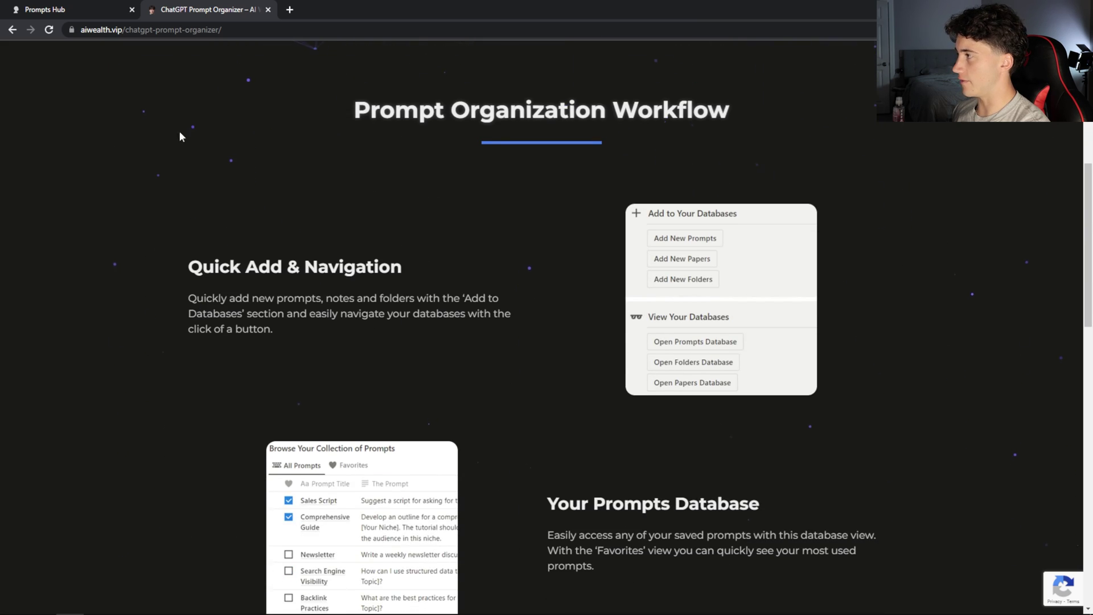
scroll(671, 262, "down", 5)
scroll(670, 264, "up", 11)
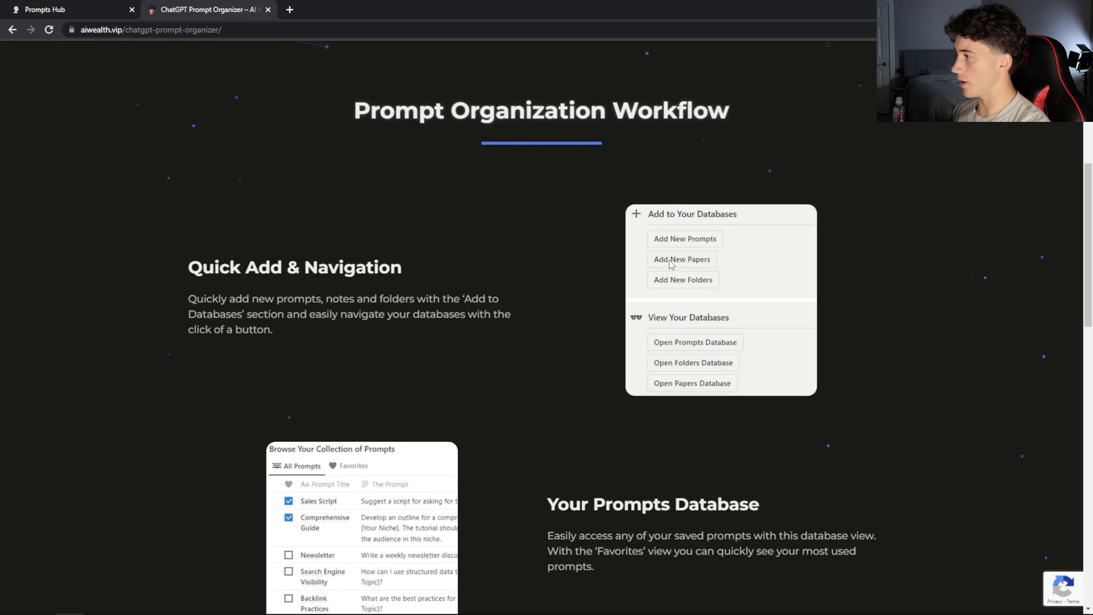
scroll(670, 265, "up", 1)
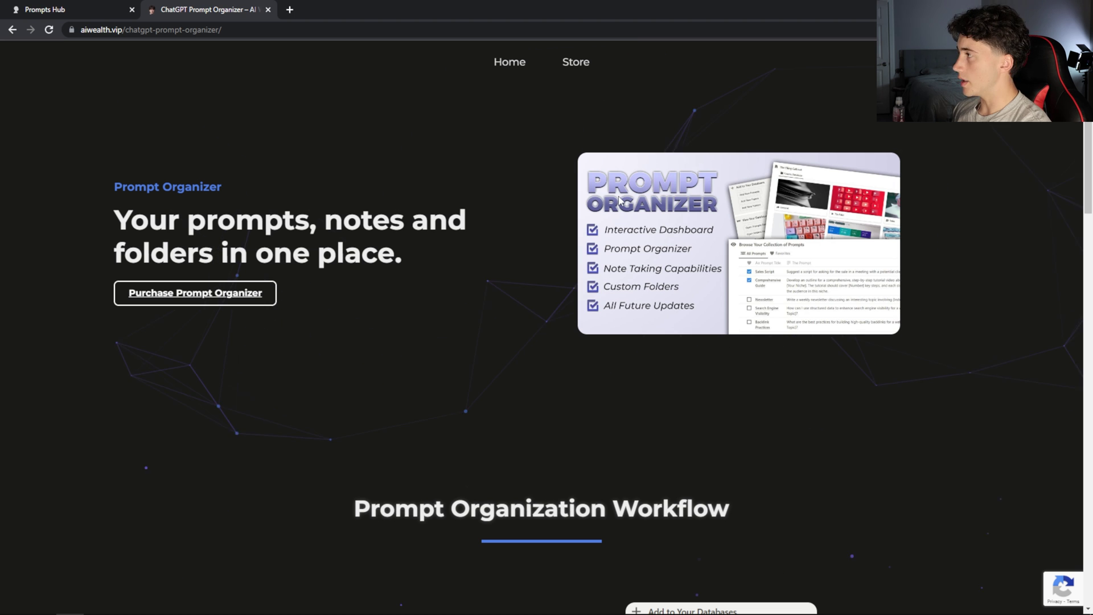
left_click(578, 65)
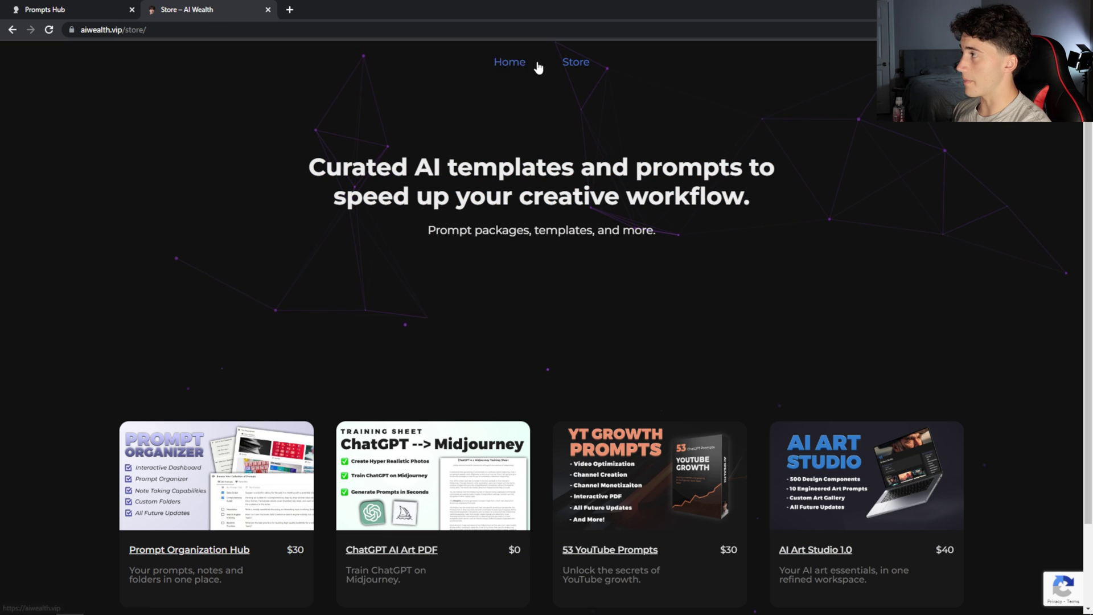
scroll(626, 308, "down", 2)
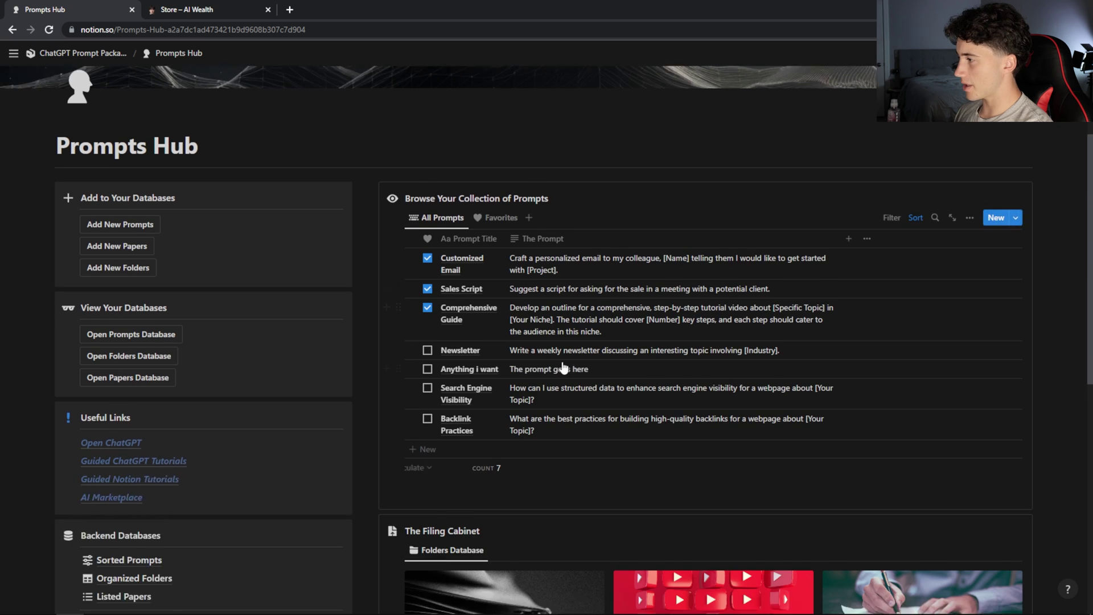
Add a new paper titled "Start Your Note (title)" to the Prompts Hub and check which folders it can link to.
scroll(251, 251, "down", 1)
scroll(168, 245, "up", 2)
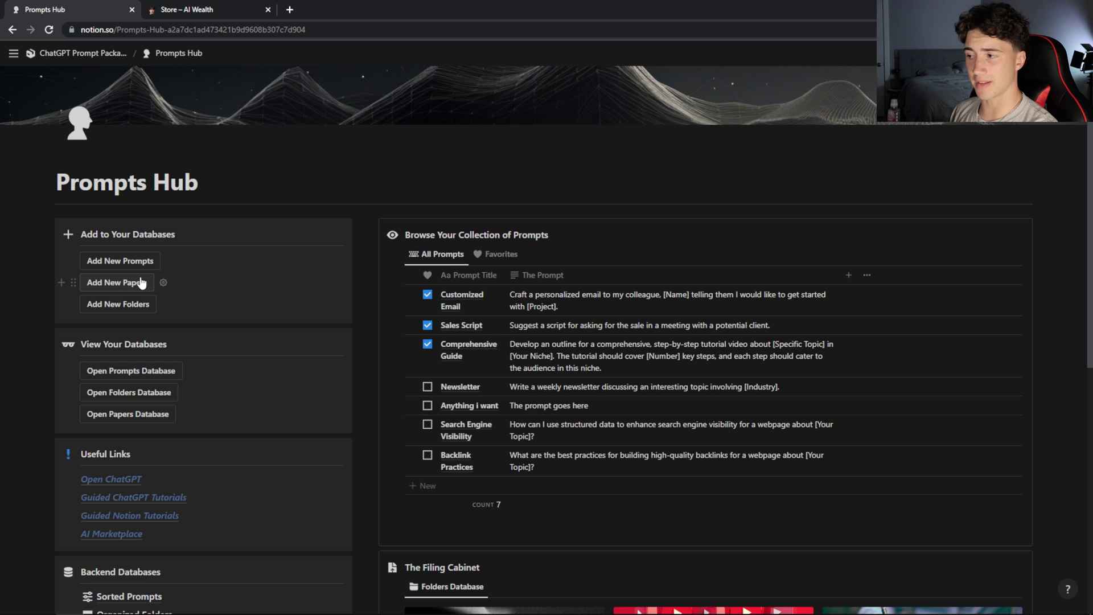
left_click(109, 282)
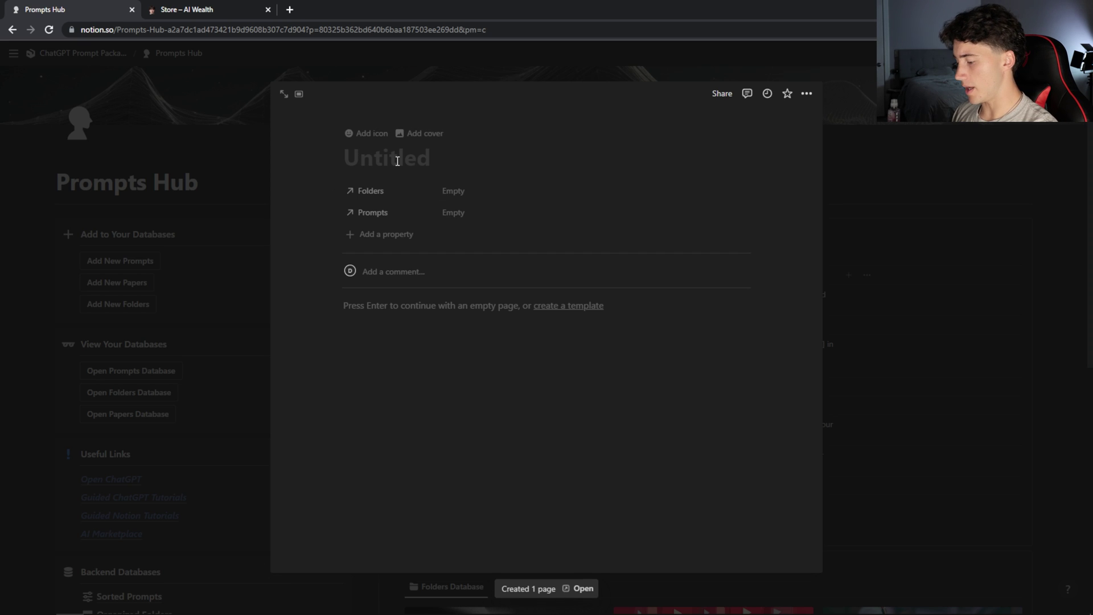
type("Start Your ")
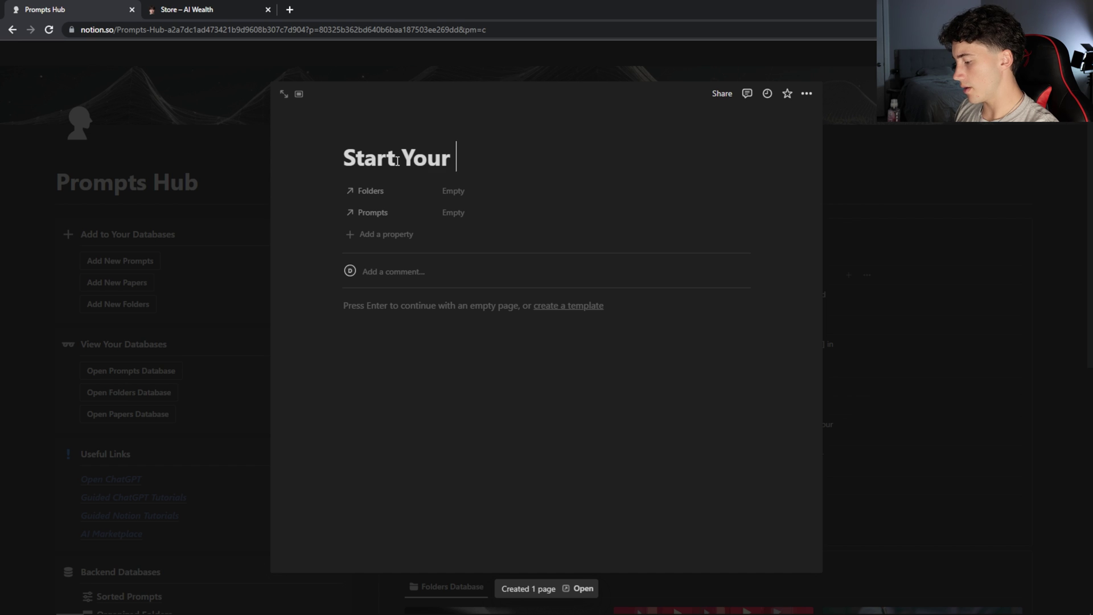
type("Note")
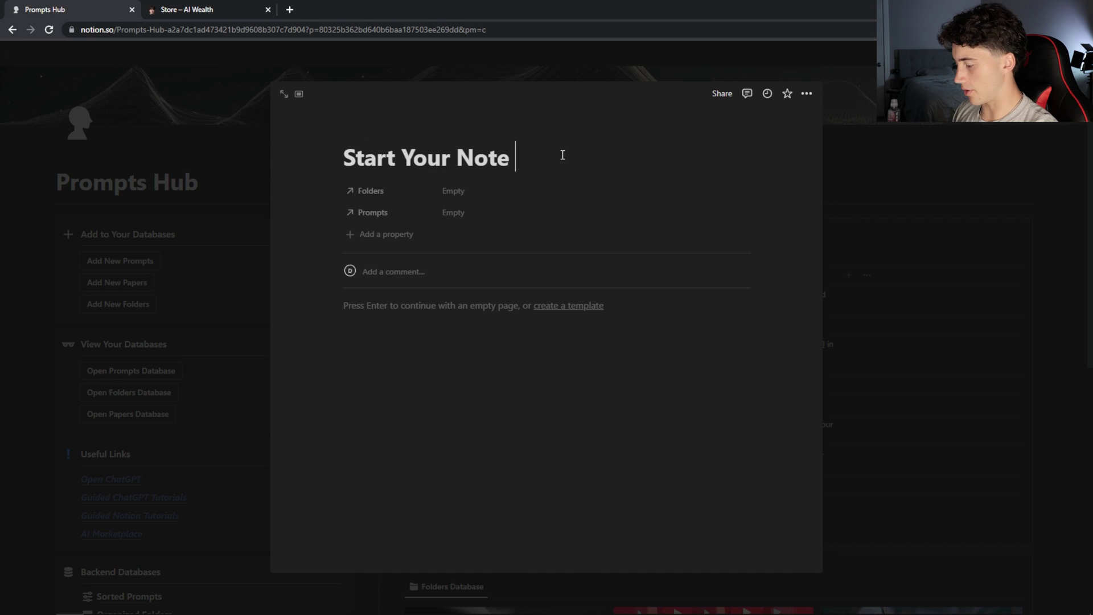
type(" (title)")
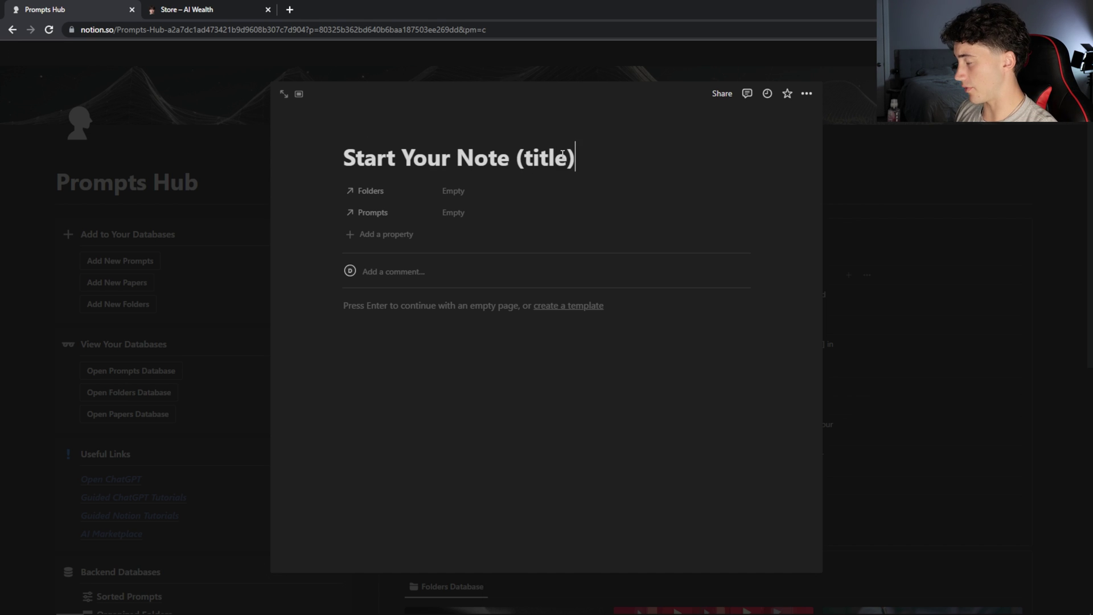
left_click(468, 191)
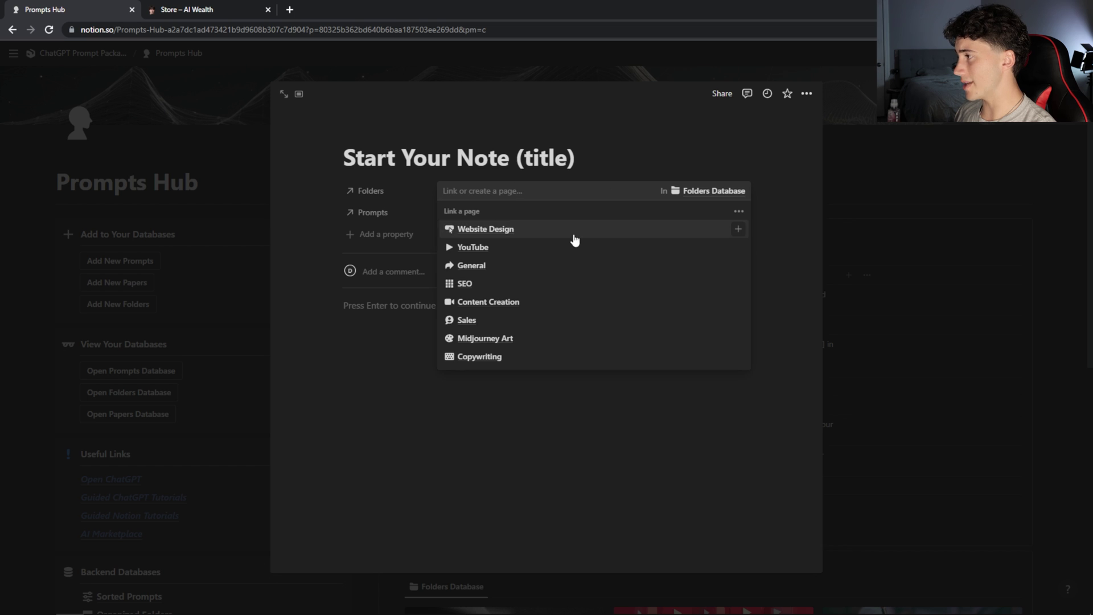
left_click(664, 109)
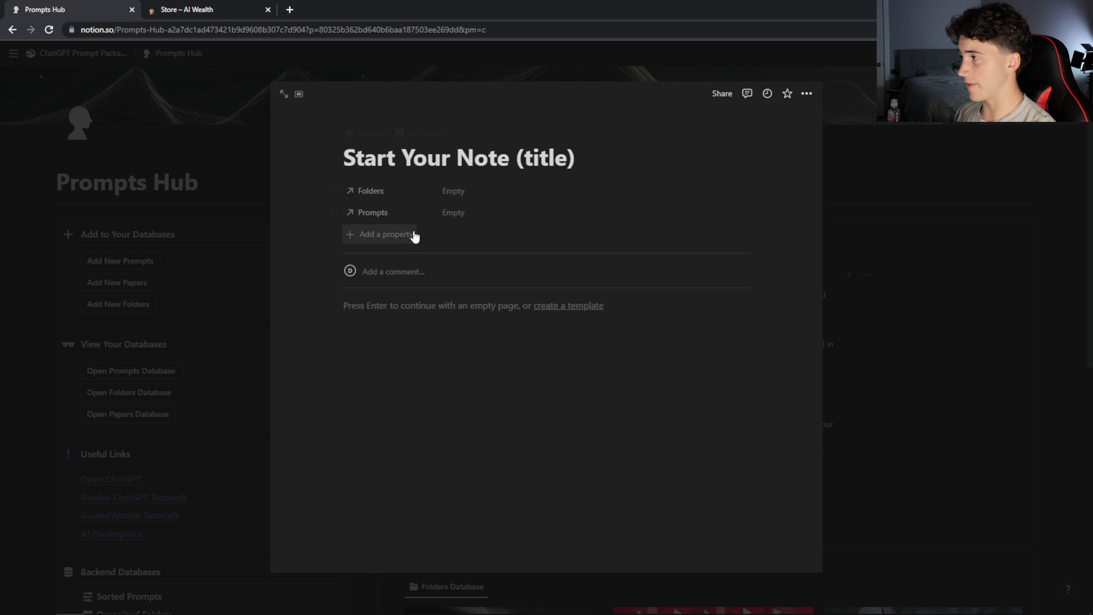
Check which prompts the "Start Your Note (title)" paper can be linked to, without choosing one.
left_click(455, 216)
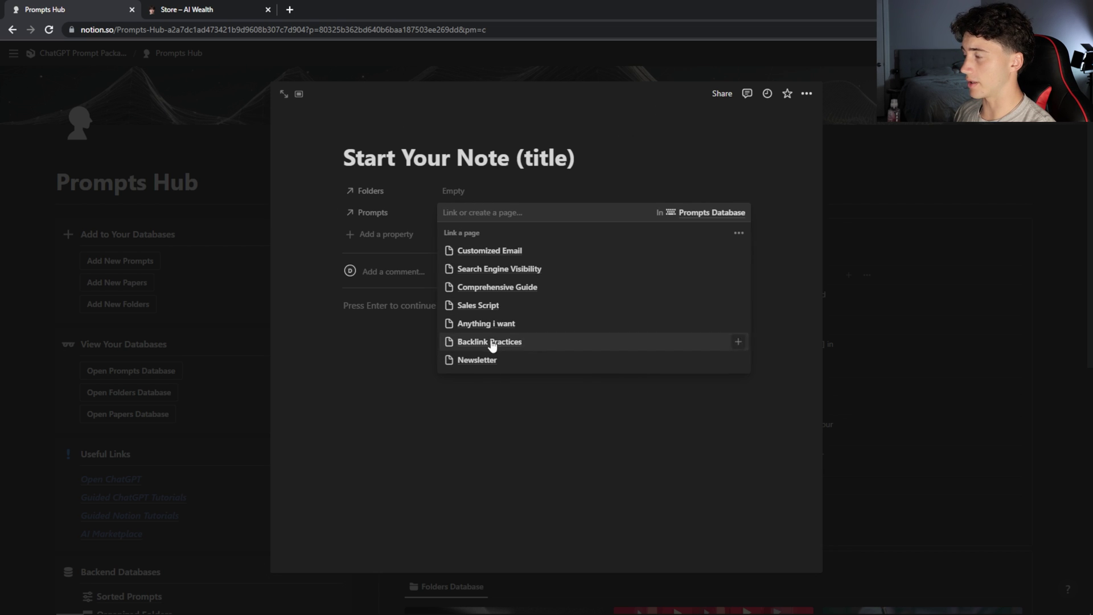
left_click(626, 136)
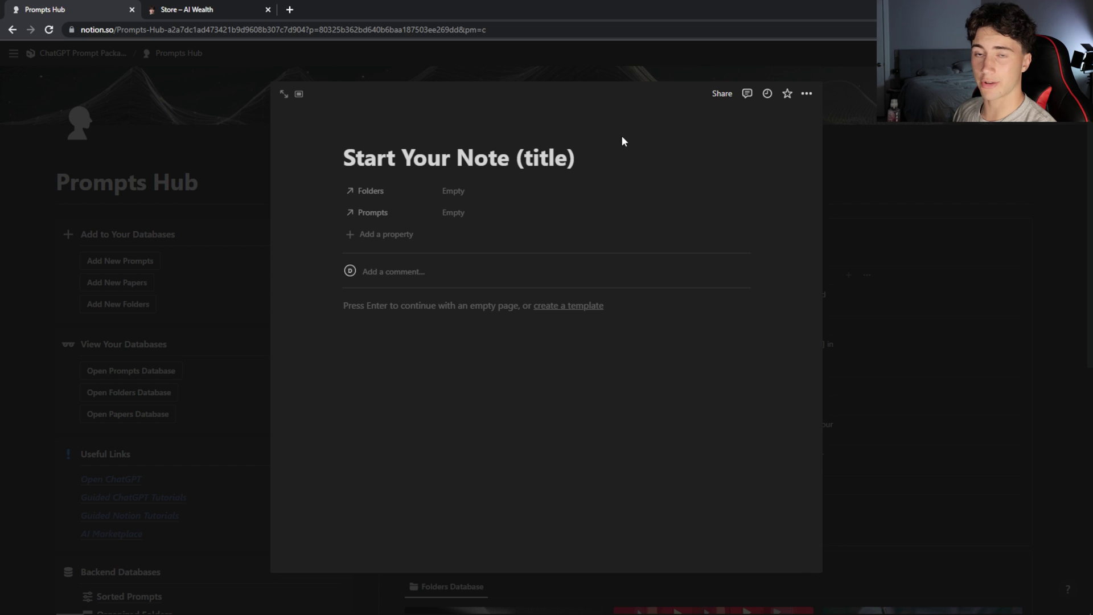
Write "TO do list" in the paper's body and start an empty checkbox line beneath it.
left_click(405, 305)
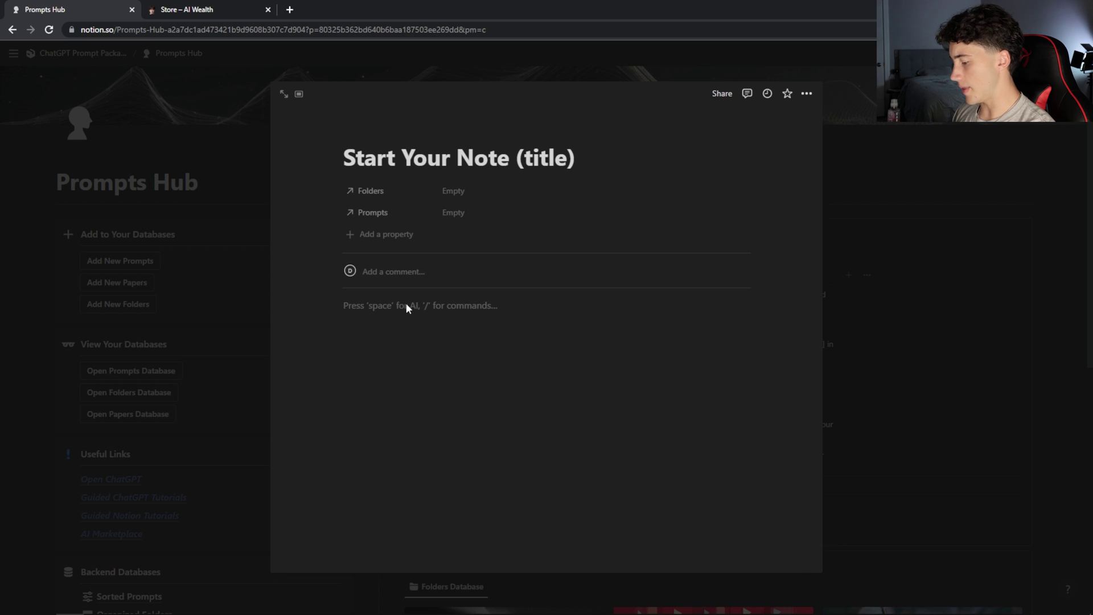
type("TO do list")
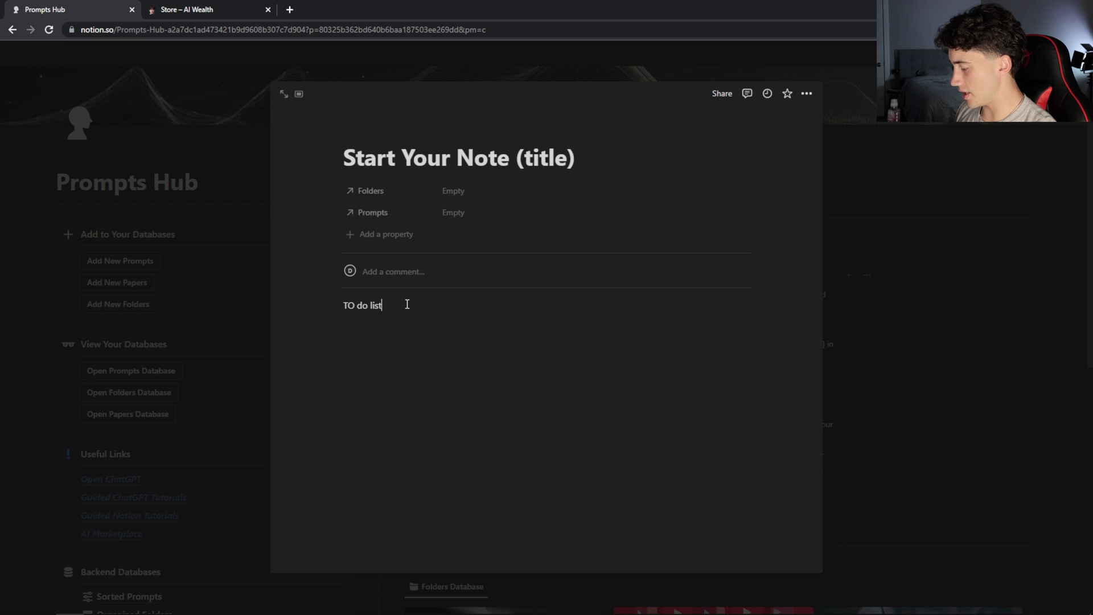
key("Return")
type("D")
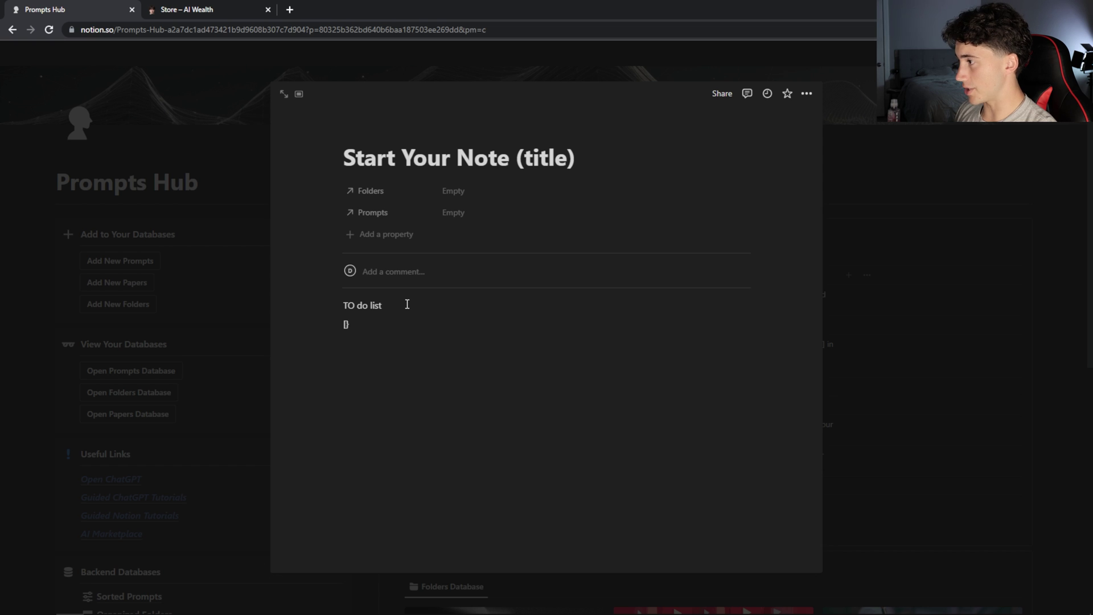
type("]")
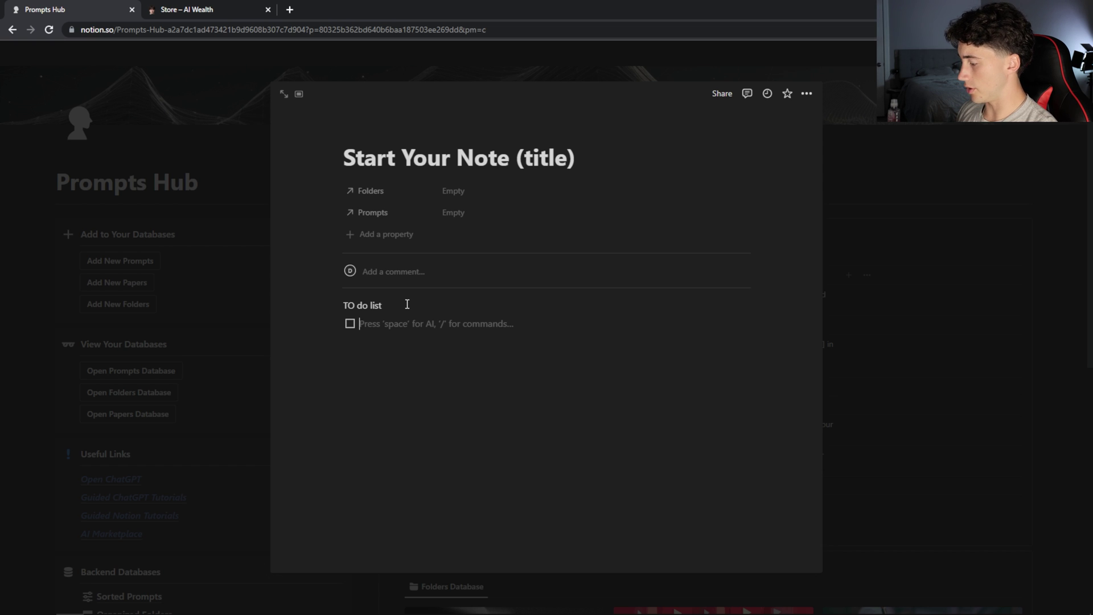
Remove the empty checkbox and try inserting a To-do list block with the "/to-do" command instead.
key("BackSpace")
key("BackSpace")
key("Return")
type("/to-do")
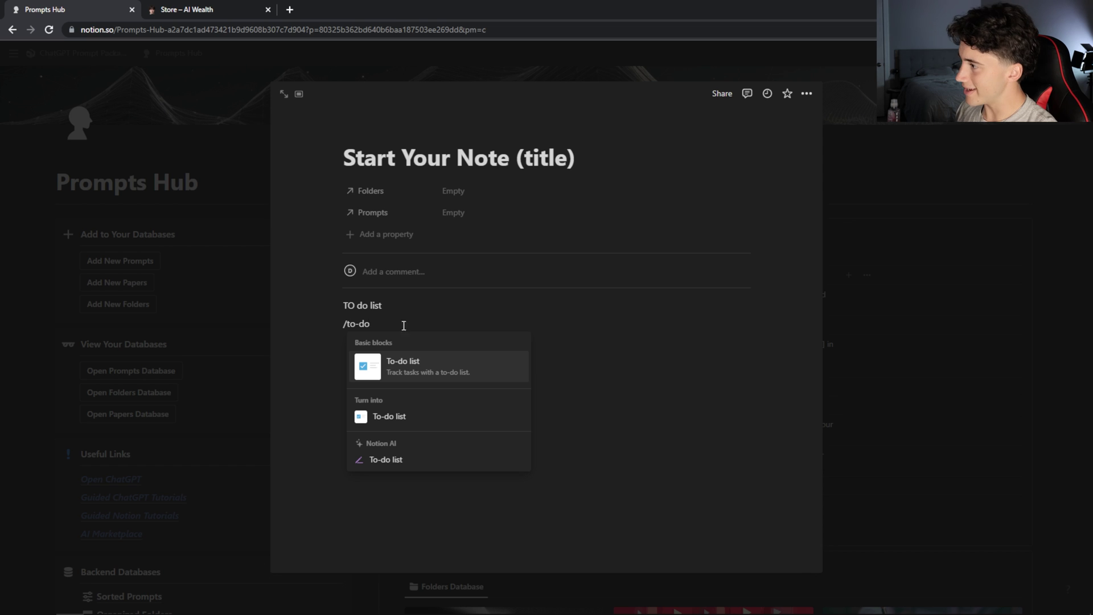
left_click(404, 363)
key("BackSpace")
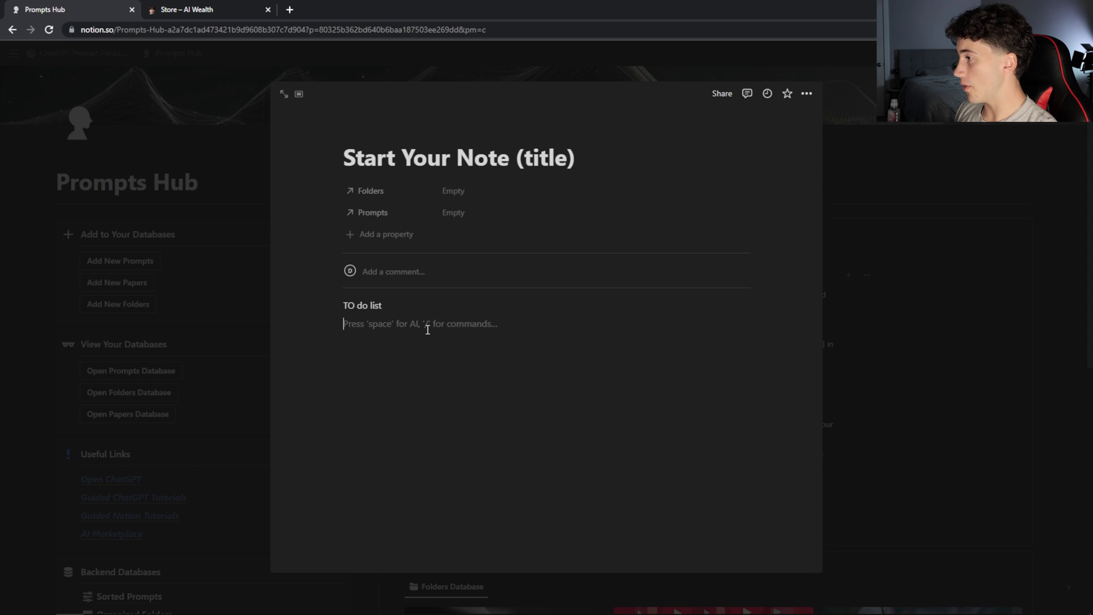
Create a checkbox with the "[]" shorthand, label it "To do list item" and mark it as done.
type("[")
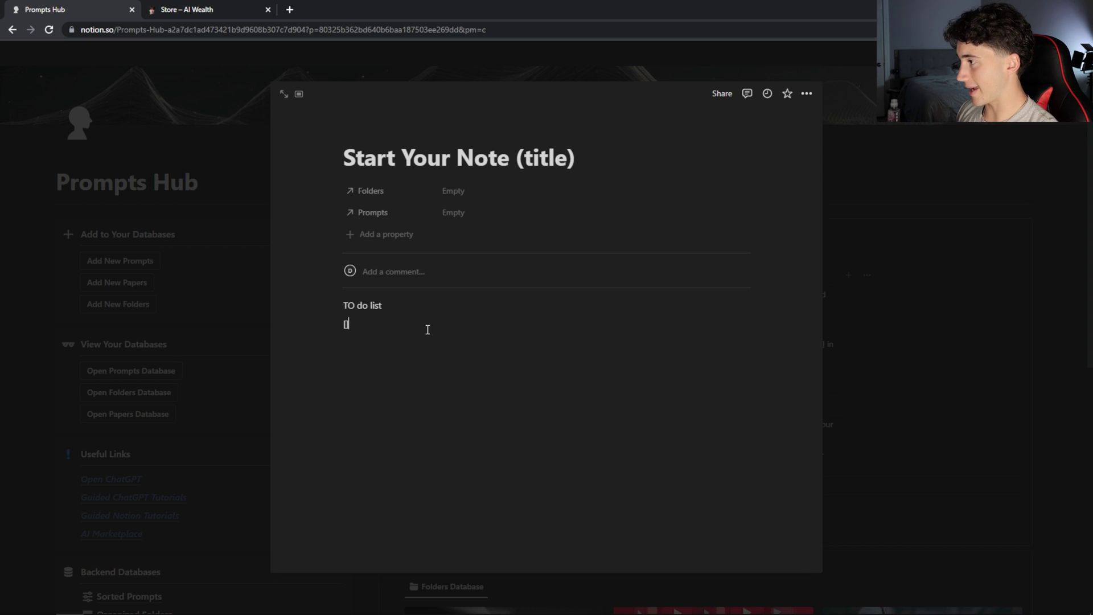
type("]")
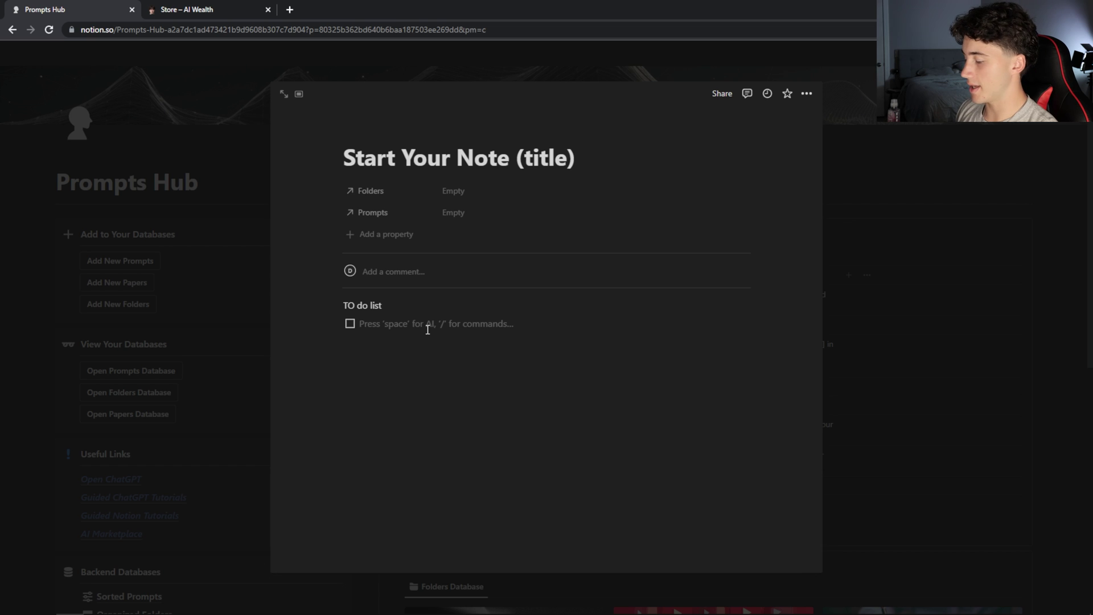
type("To do list item")
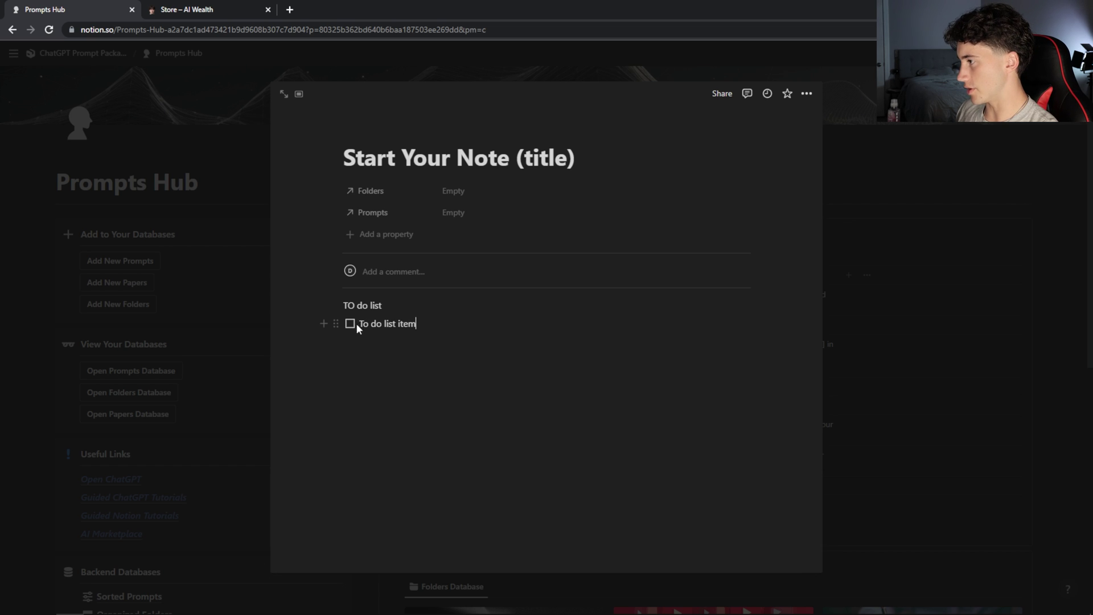
left_click(350, 324)
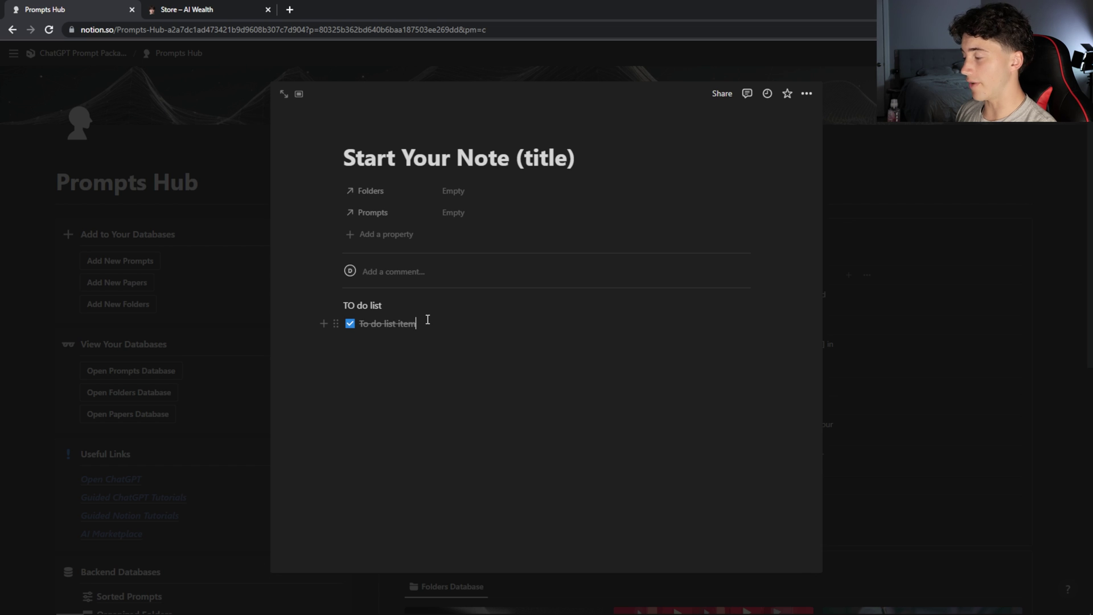
Replace the to-do list in the paper's body with the text "start typing out some notes".
left_click_drag(425, 320, 345, 297)
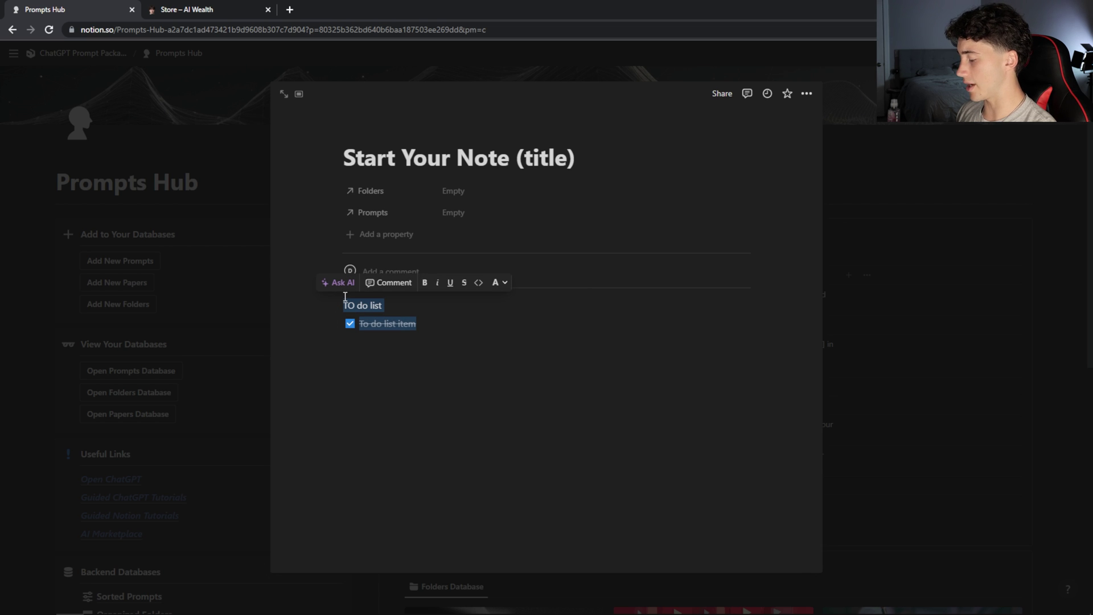
key("BackSpace")
type("s")
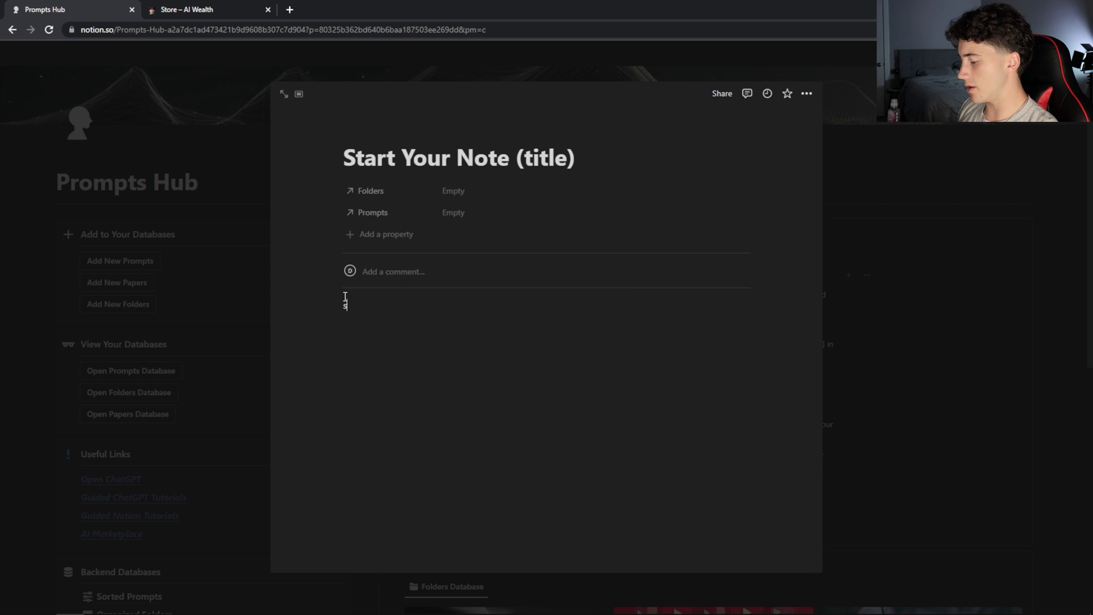
type("tart typing out some notes")
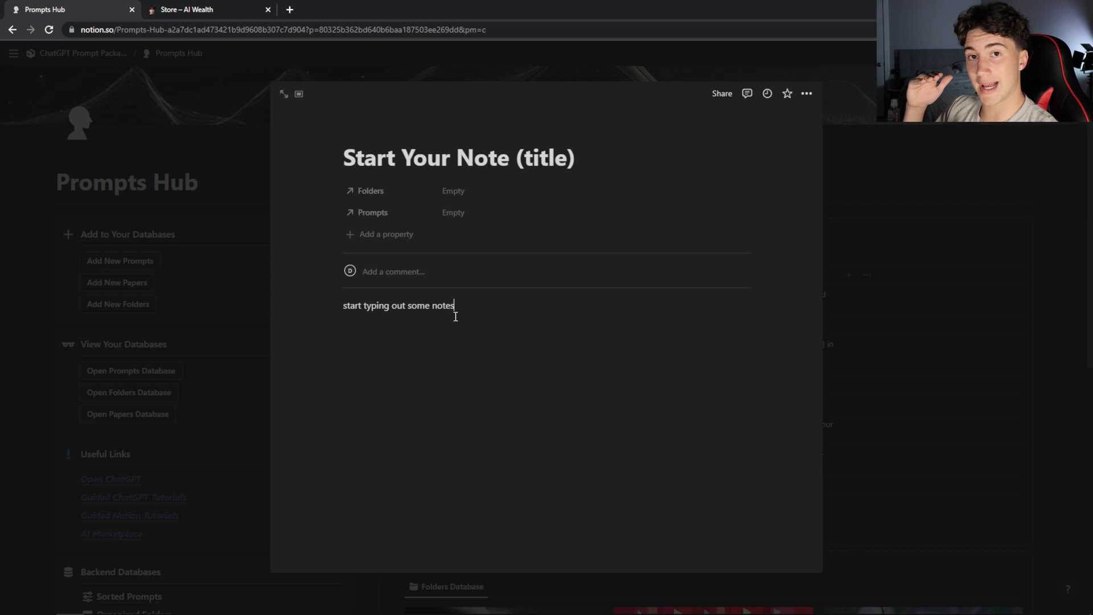
Review the note text and the available prompt links again, then close the paper without linking a prompt.
left_click_drag(454, 306, 350, 299)
left_click(403, 307)
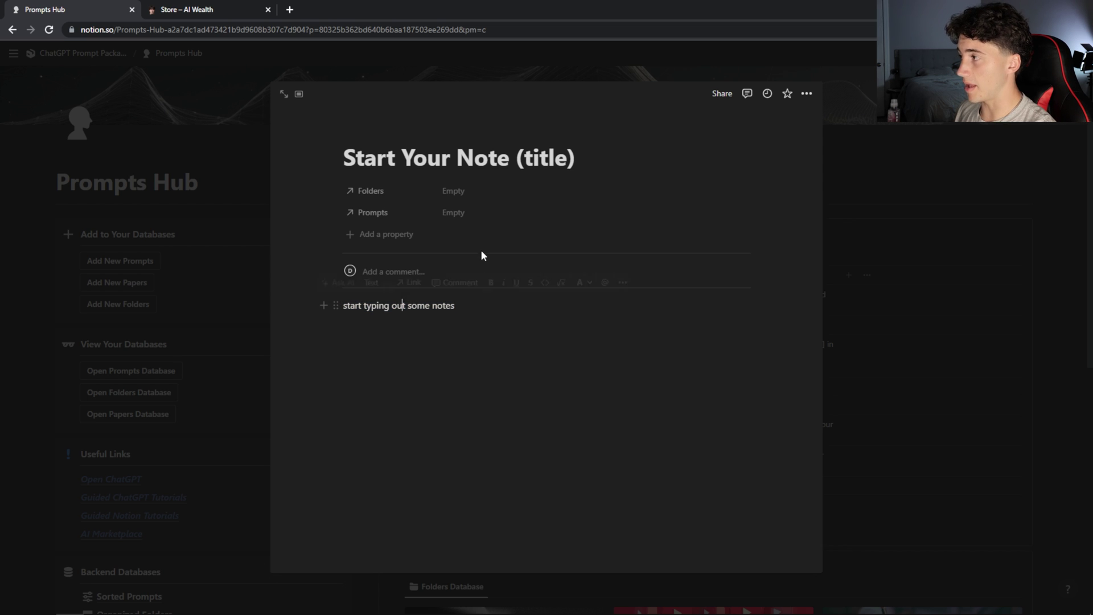
left_click(462, 214)
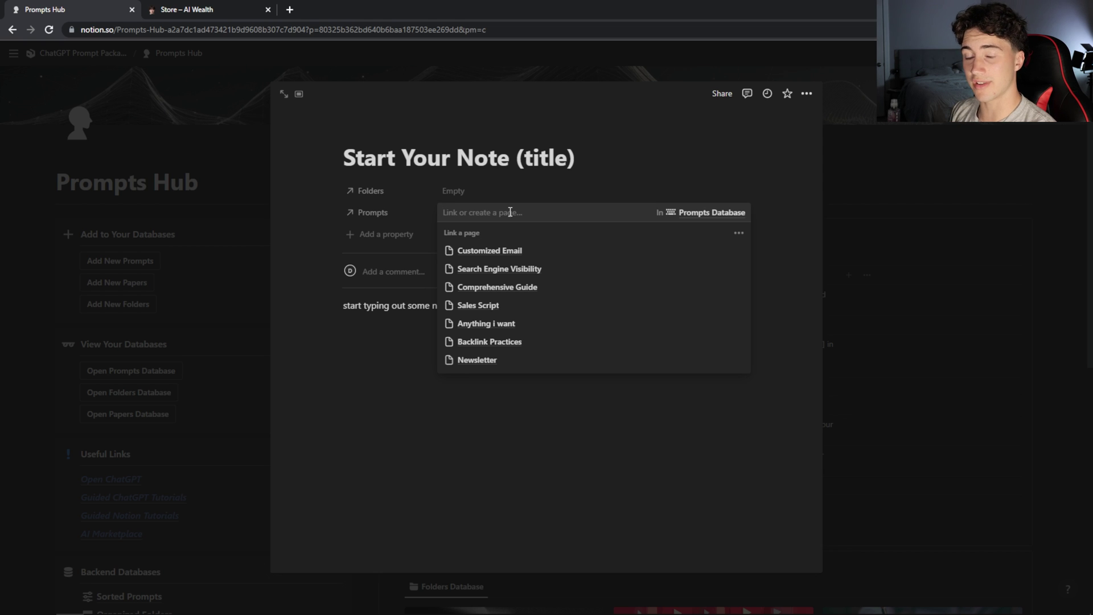
left_click(130, 310)
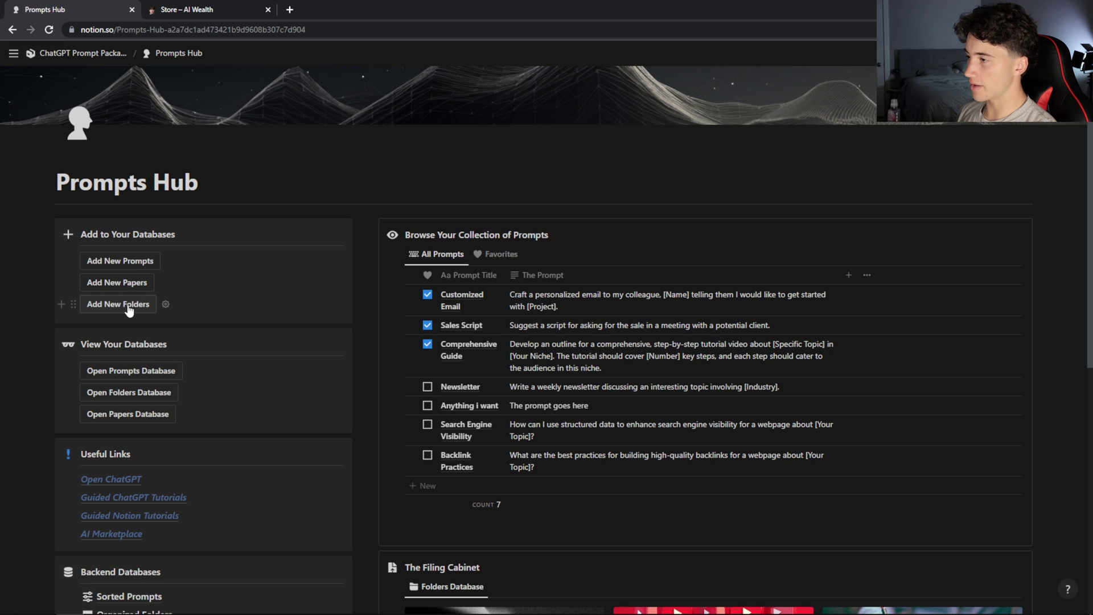
Look through the Filing Cabinet's folders, opening General and YouTube to examine the papers and prompts linked to YouTube.
scroll(170, 340, "down", 2)
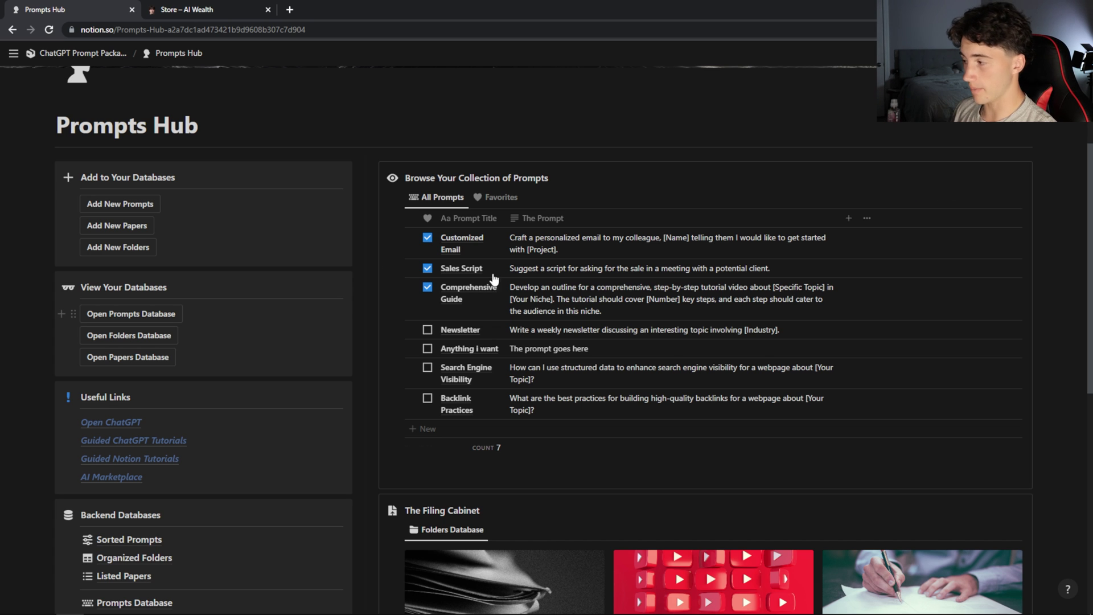
scroll(770, 229, "down", 5)
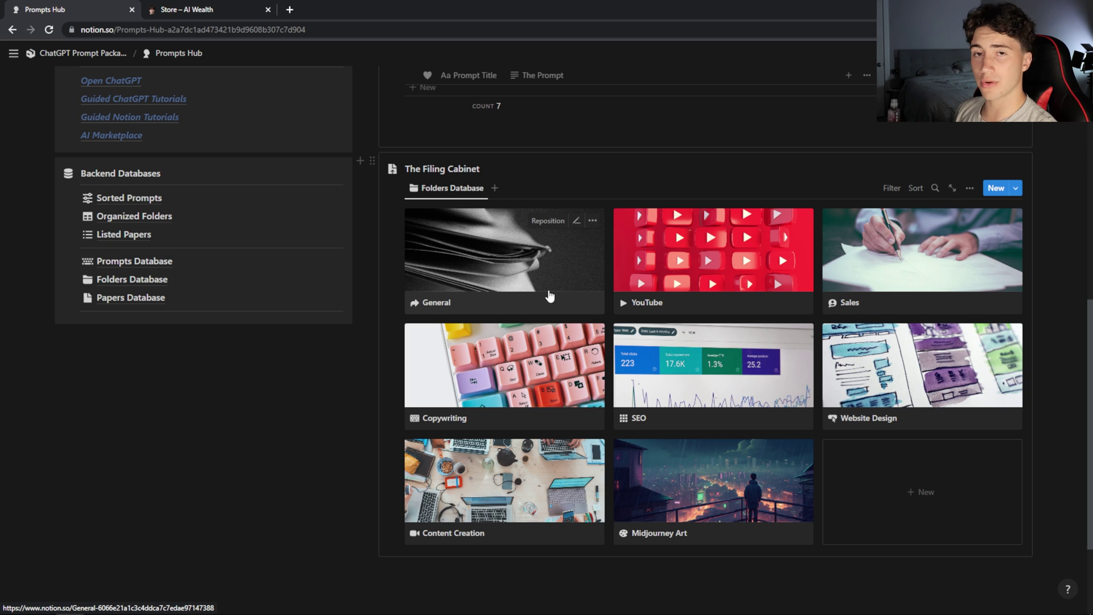
left_click(506, 293)
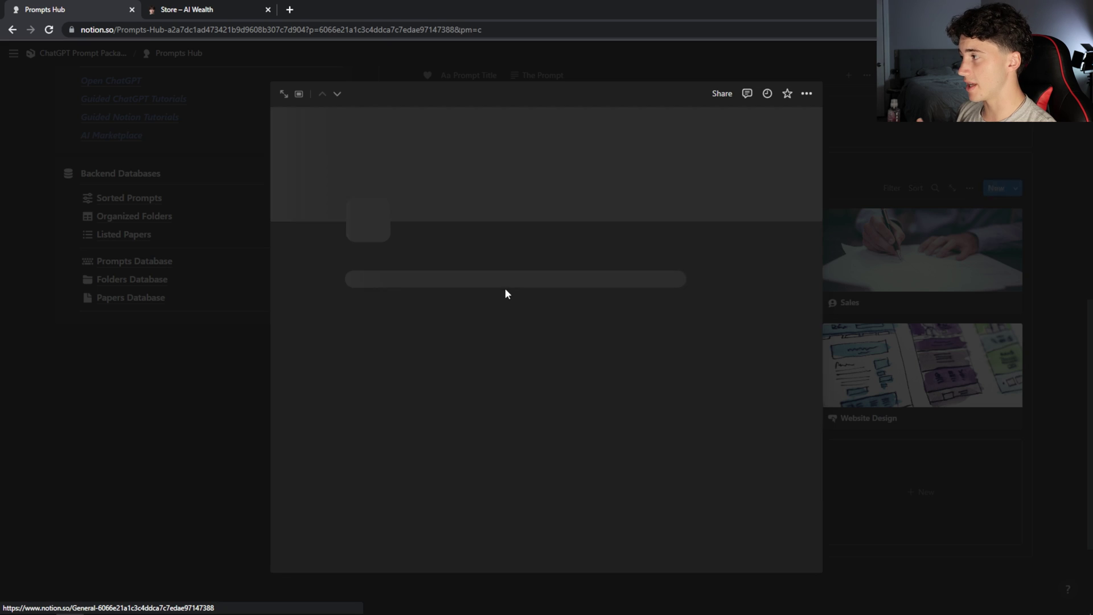
left_click(834, 260)
left_click(660, 255)
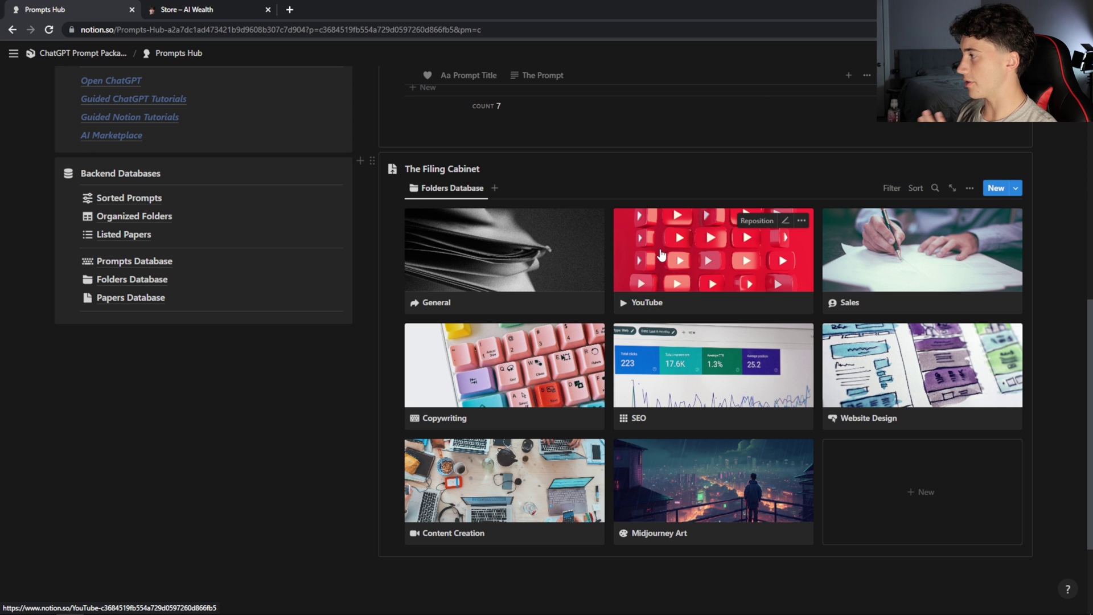
scroll(501, 302, "down", 2)
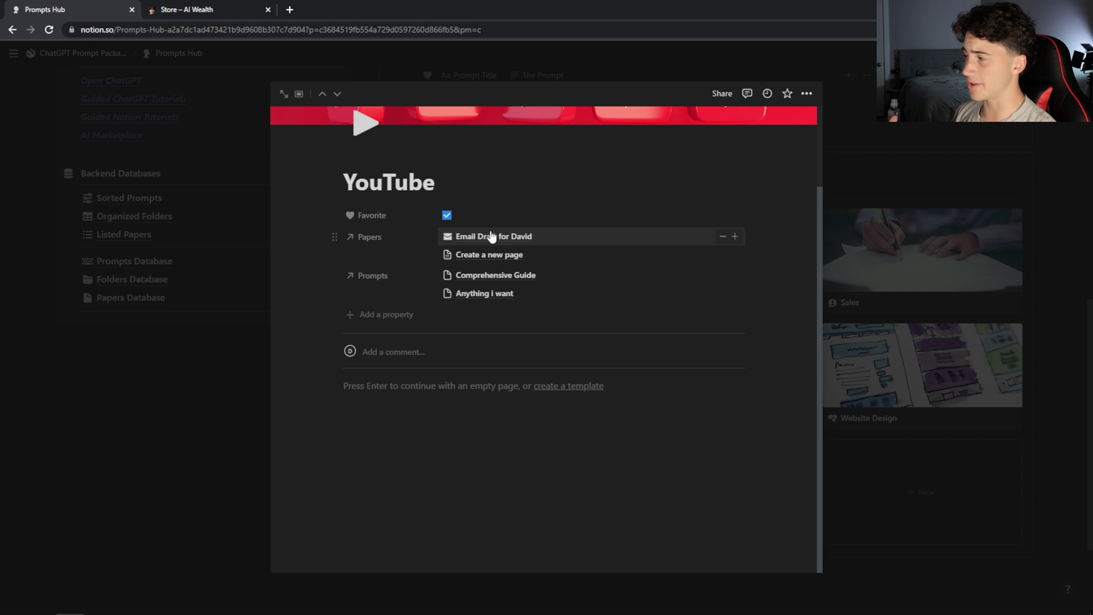
key("Escape")
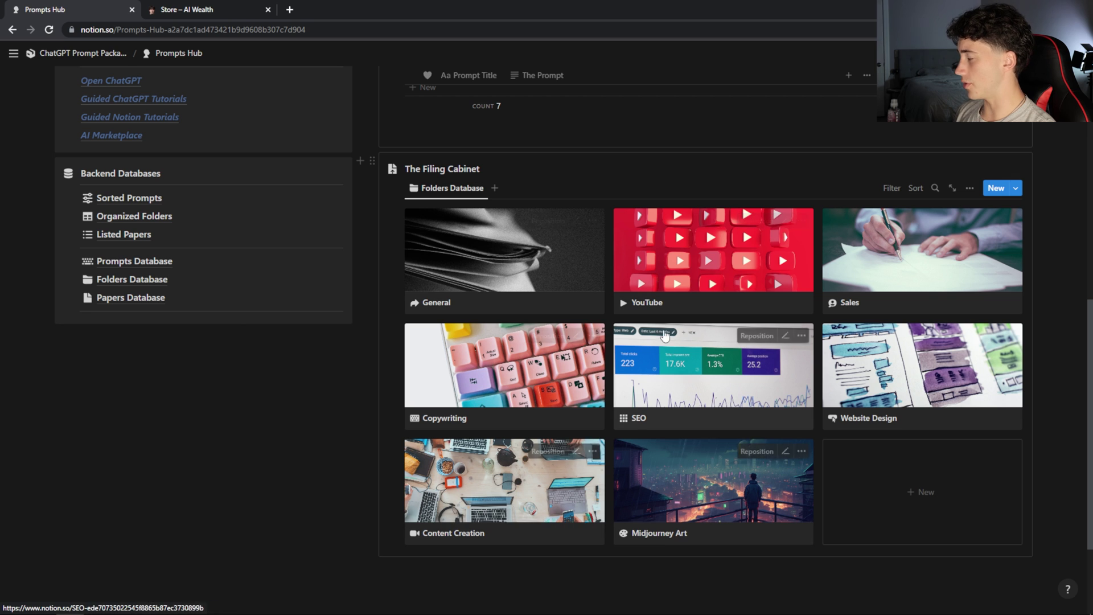
left_click(931, 374)
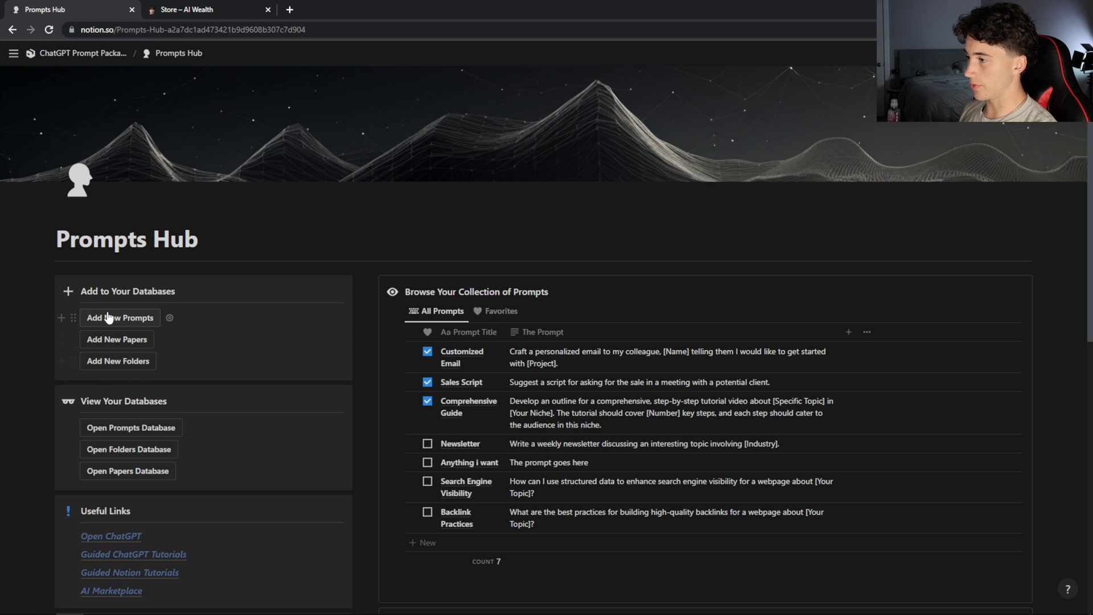
Add a new folder titled "Songs" to the Prompts Hub.
left_click(116, 364)
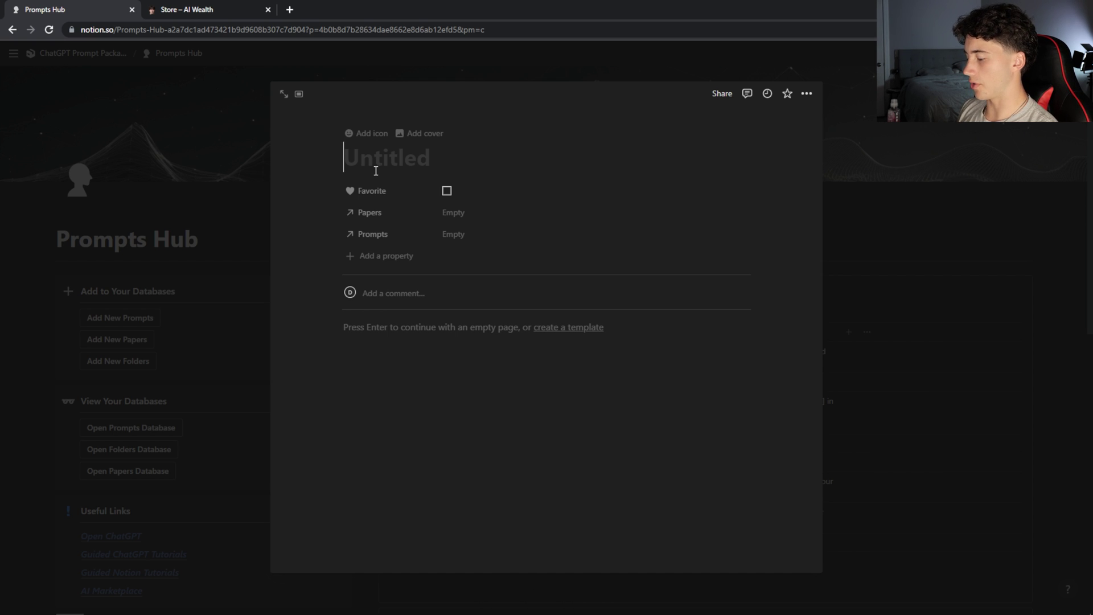
type("Songs")
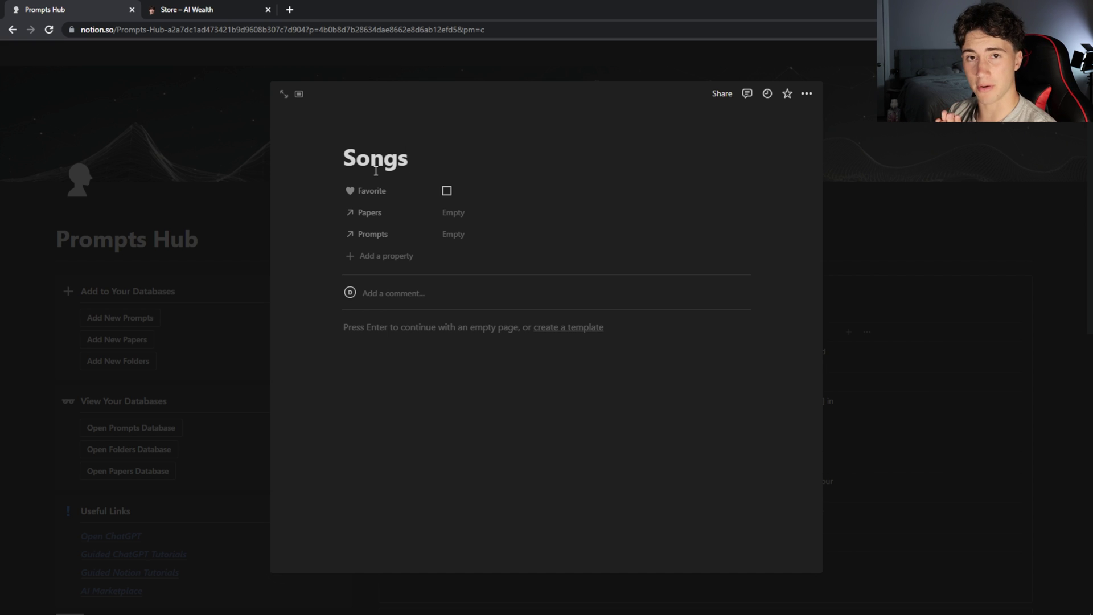
Add a cover to the Songs folder, using the Unsplash photo of a dark silhouette against a green sky found by searching "Ukulele".
mouse_move(383, 142)
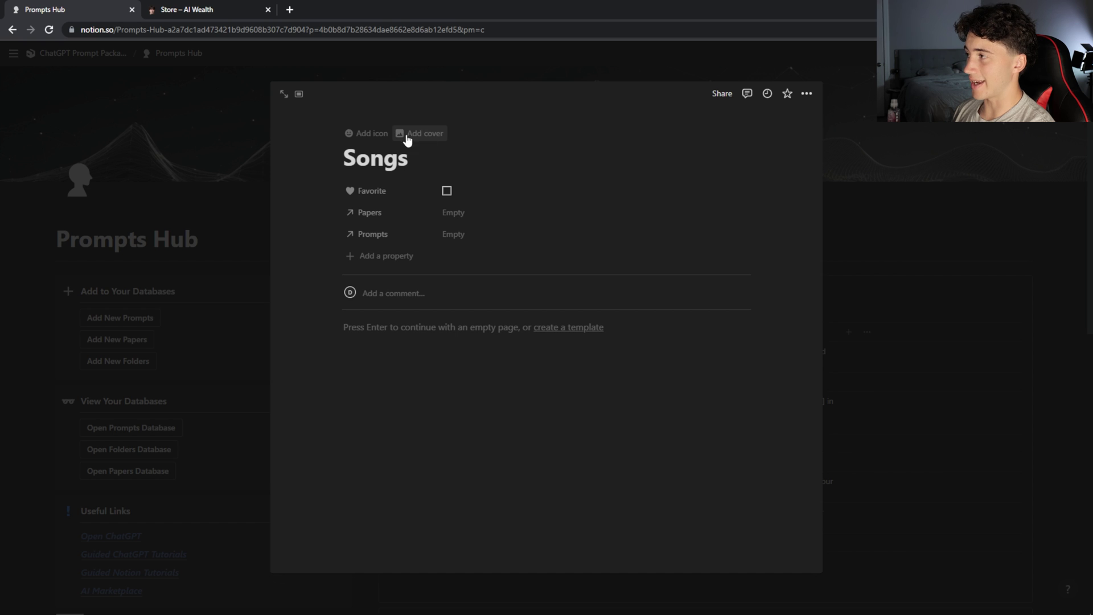
left_click(427, 139)
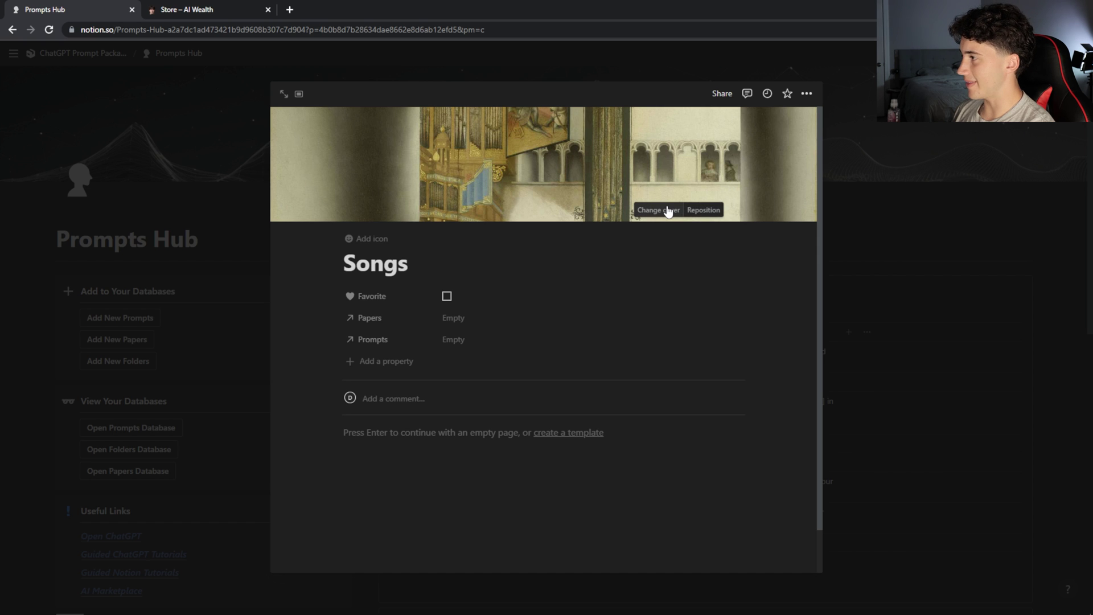
left_click(658, 212)
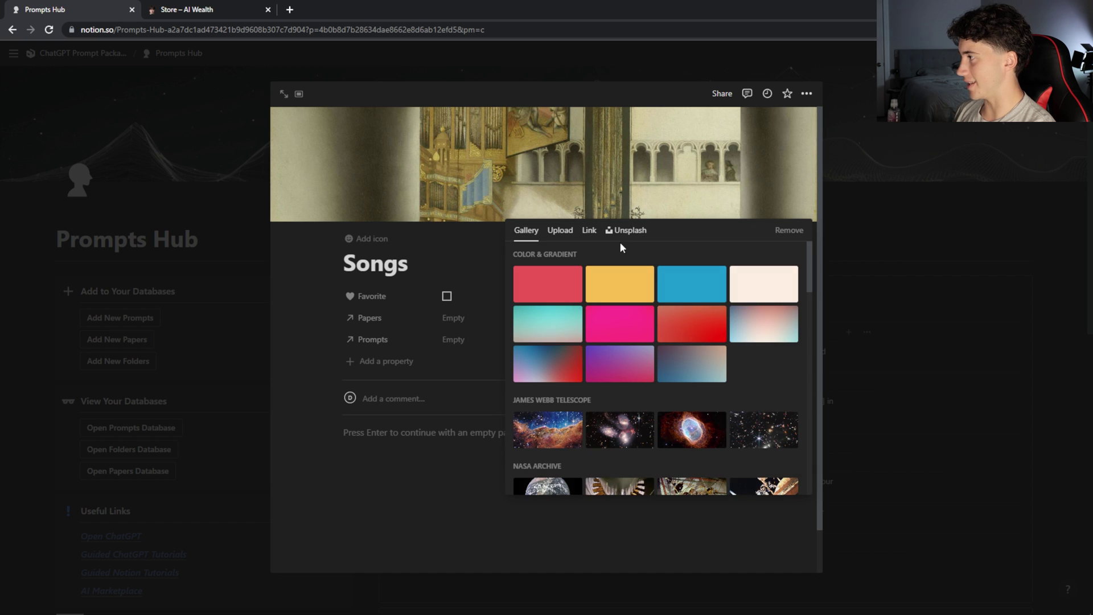
left_click(629, 231)
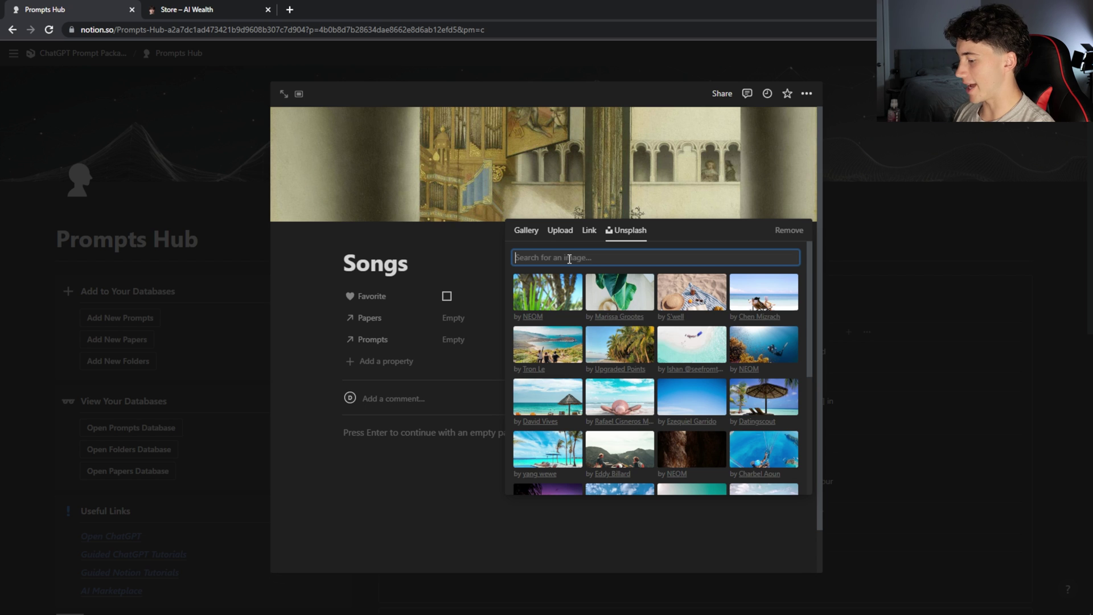
type("ukuleke")
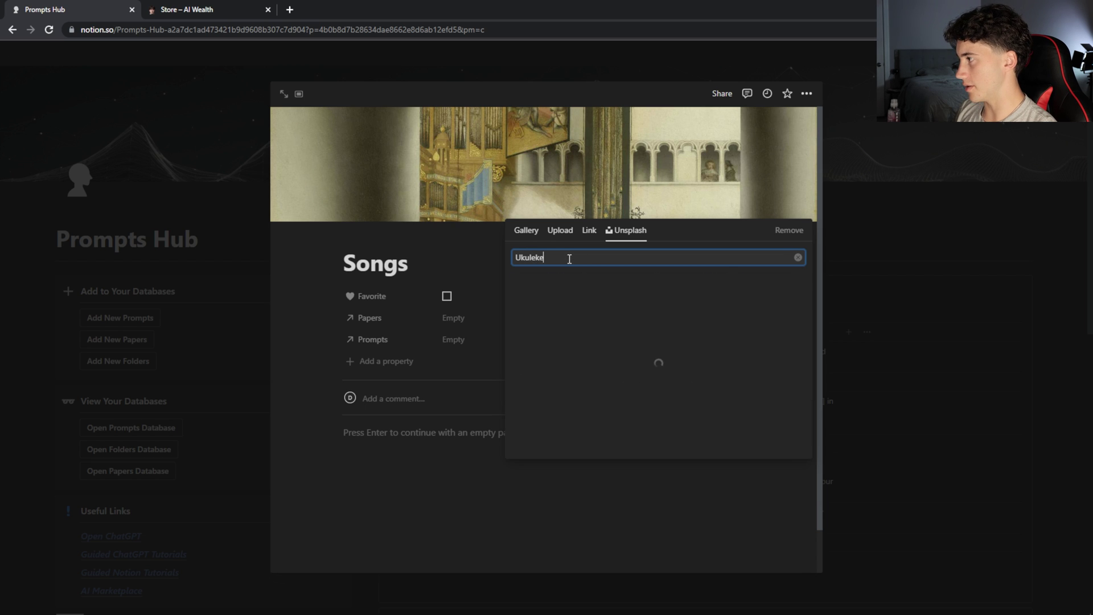
key("BackSpace")
key("BackSpace")
type("le")
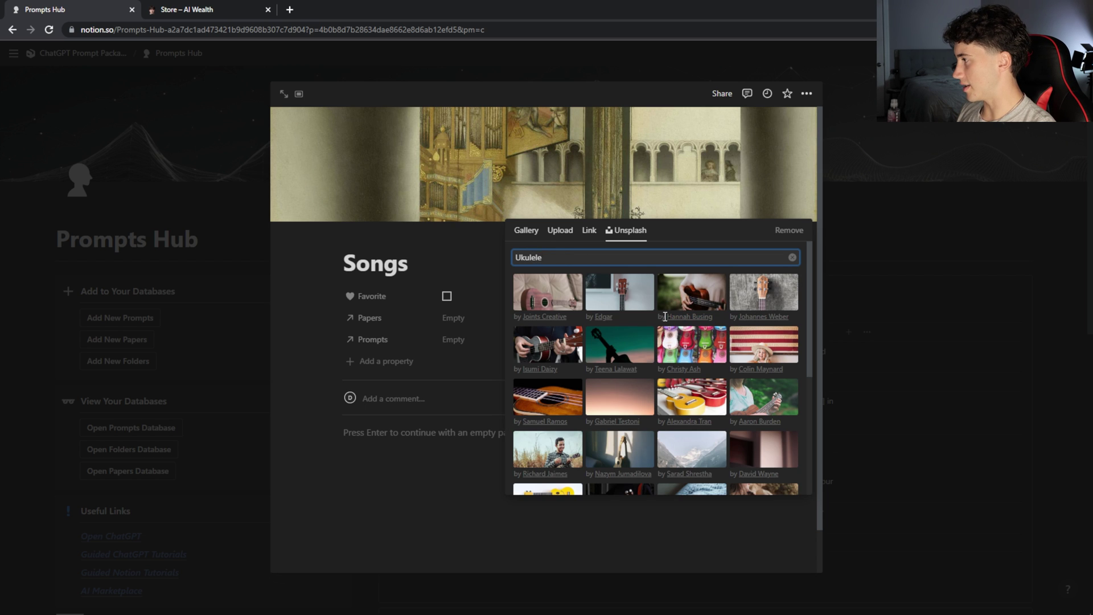
scroll(623, 307, "down", 1)
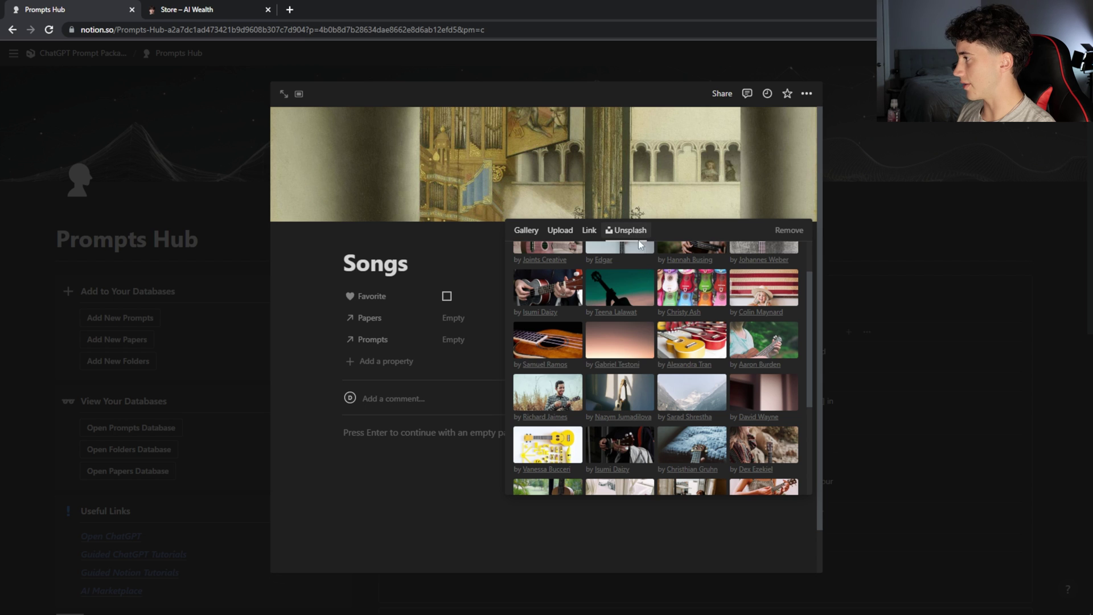
left_click(636, 301)
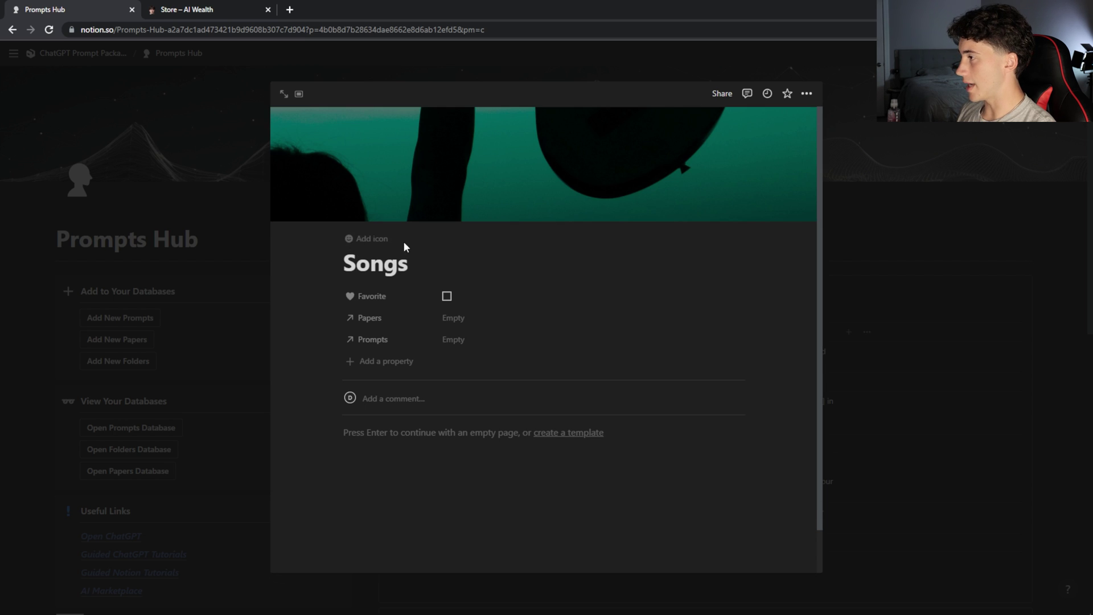
Give the Songs folder the acoustic guitar icon found by searching the icon set, mark it as a favorite and close it.
left_click(365, 246)
left_click(300, 255)
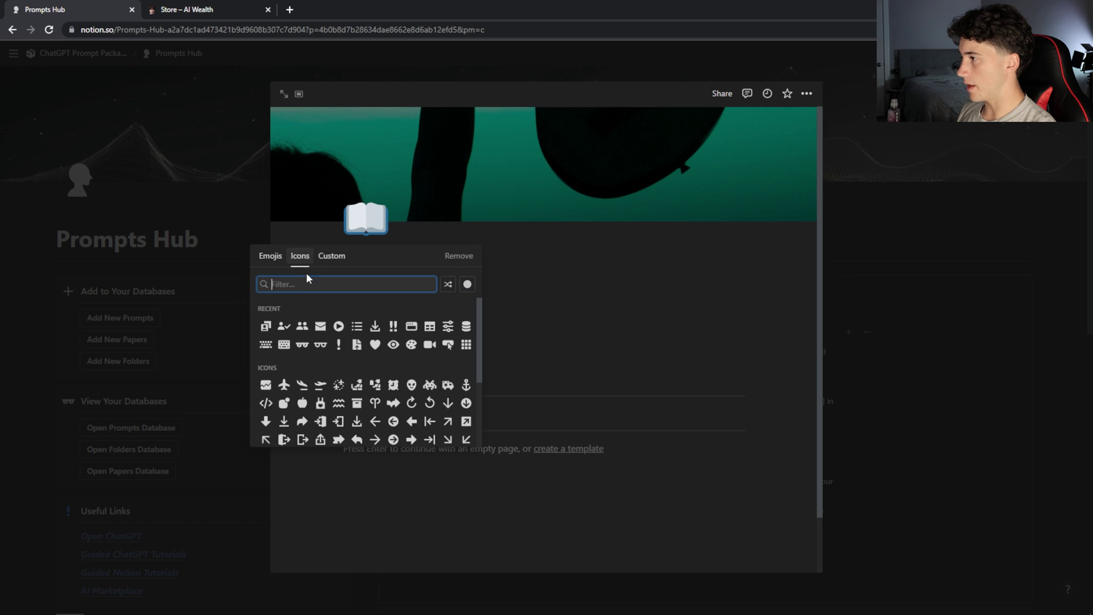
type("guita")
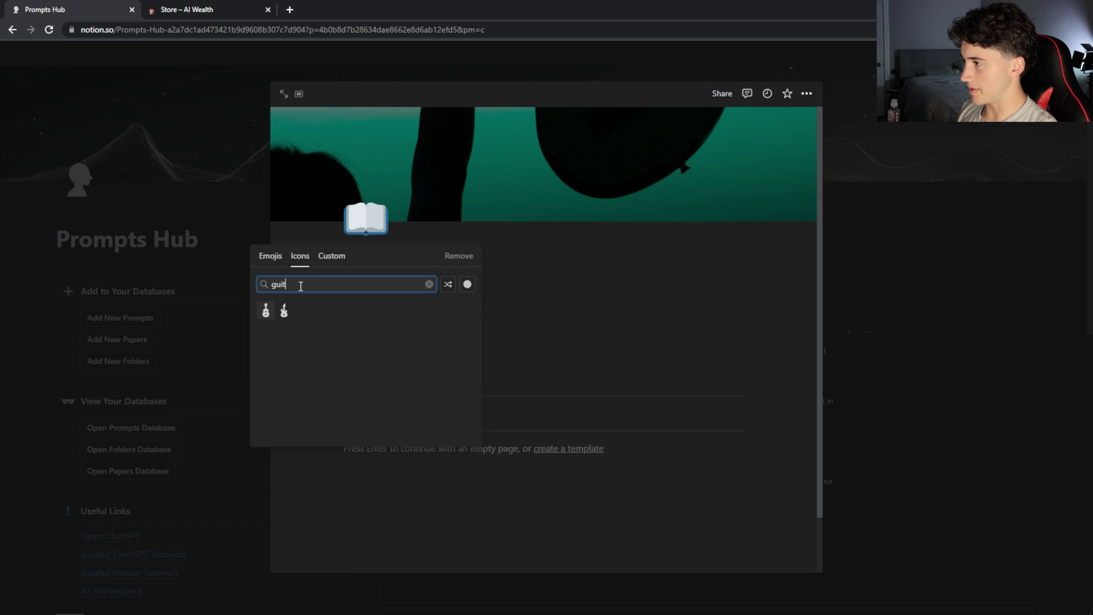
left_click(266, 313)
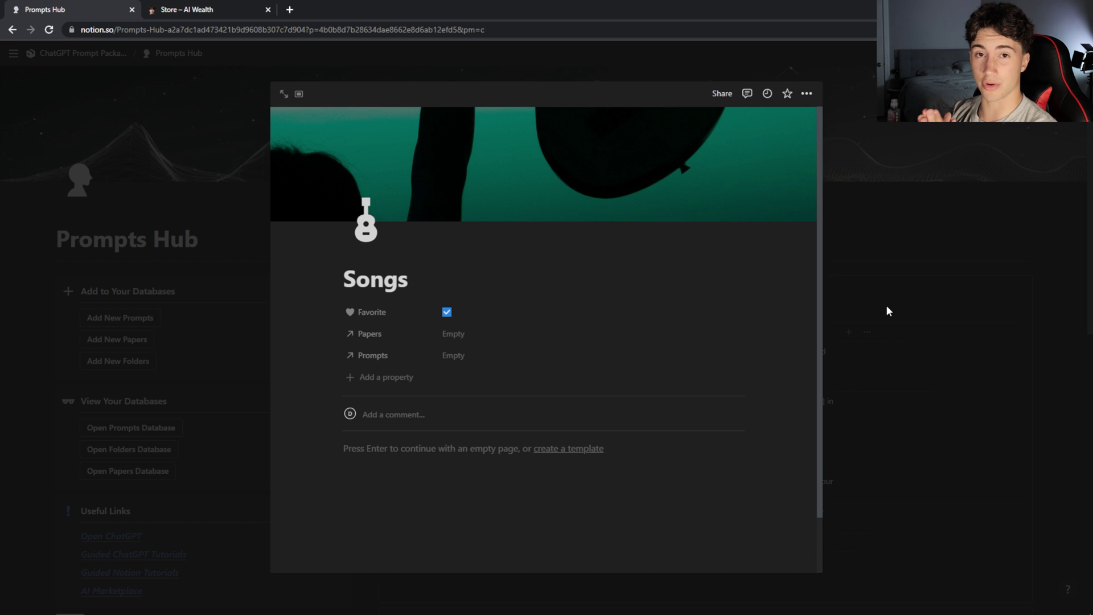
left_click(918, 220)
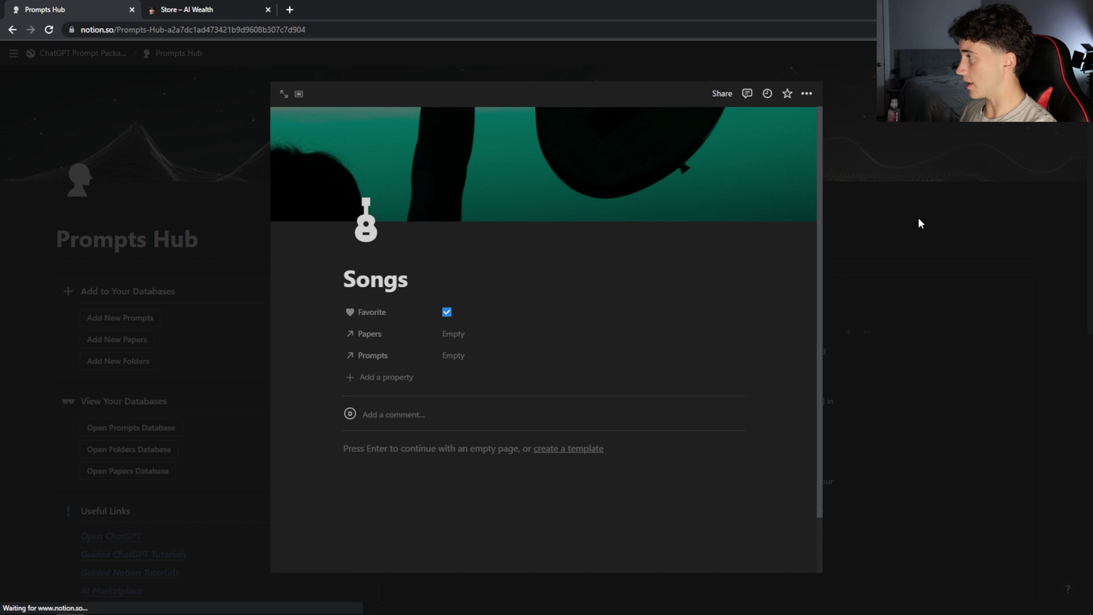
Reposition the Songs cover in the Filing Cabinet so the guitar silhouette shows, and save the position.
scroll(854, 313, "down", 9)
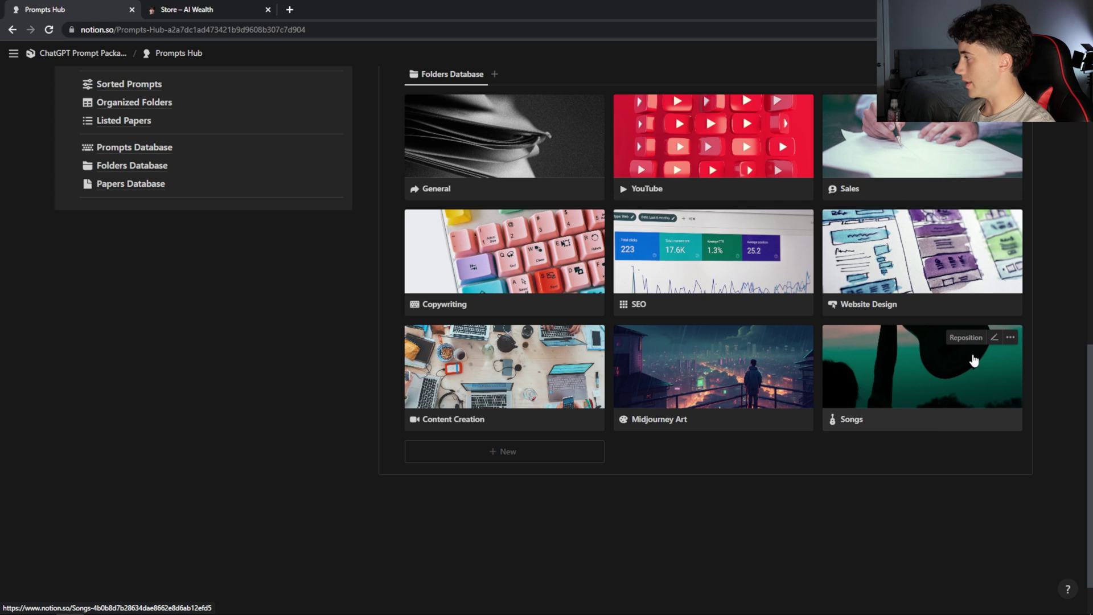
left_click(966, 342)
left_click_drag(883, 354, 896, 367)
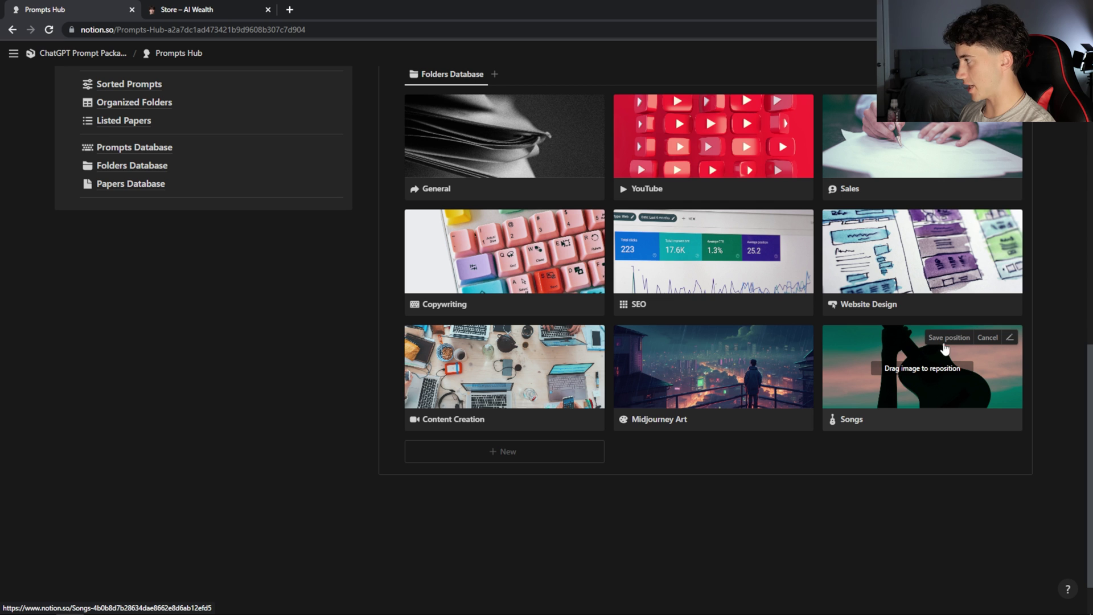
left_click(948, 338)
Look over the hub, examine the favorite prompts and select the Sales Script prompt text before returning to the All Prompts view.
scroll(844, 345, "up", 15)
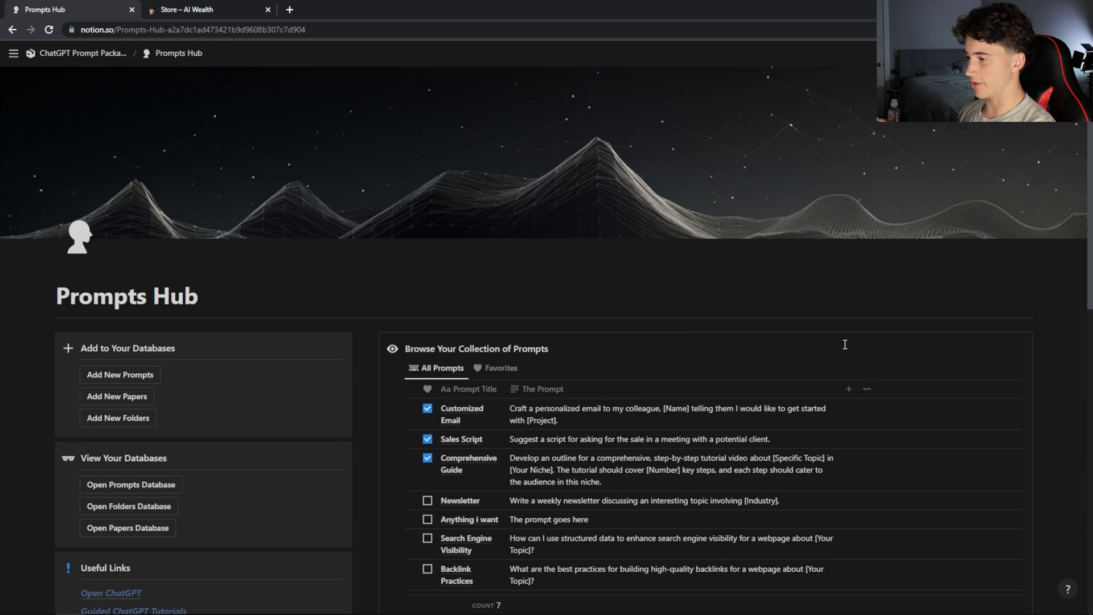
scroll(844, 344, "down", 3)
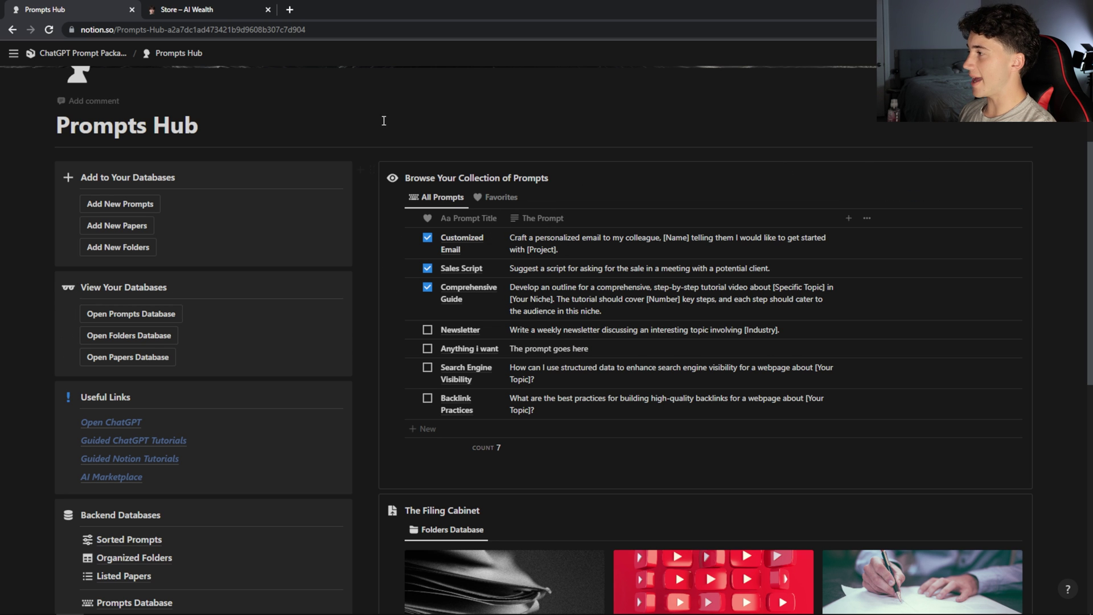
scroll(376, 461, "down", 4)
scroll(346, 410, "down", 4)
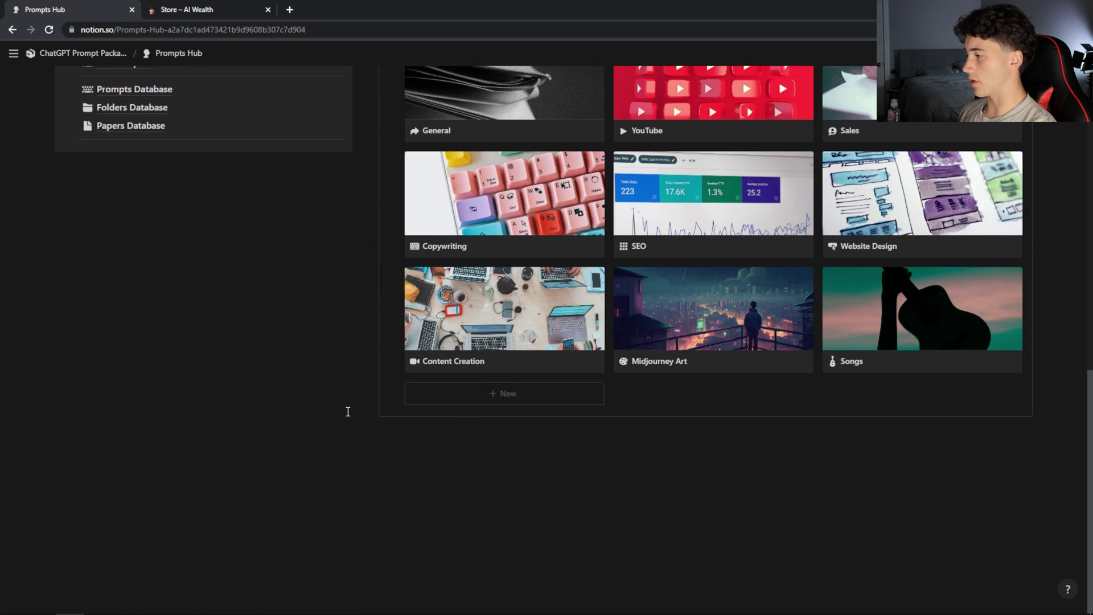
scroll(1014, 401, "up", 6)
scroll(1014, 400, "up", 3)
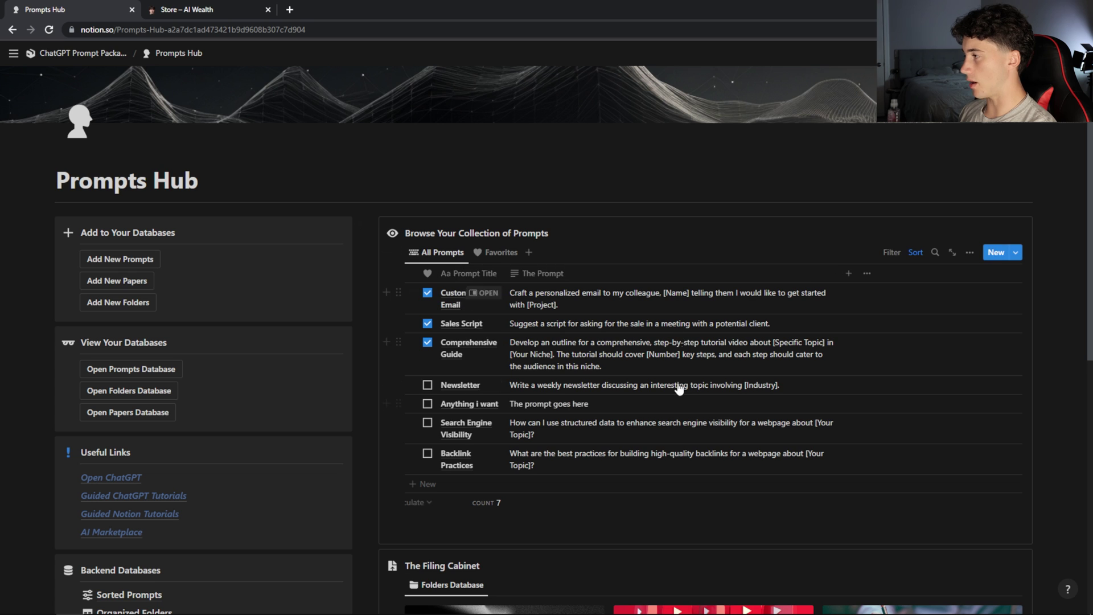
left_click(497, 255)
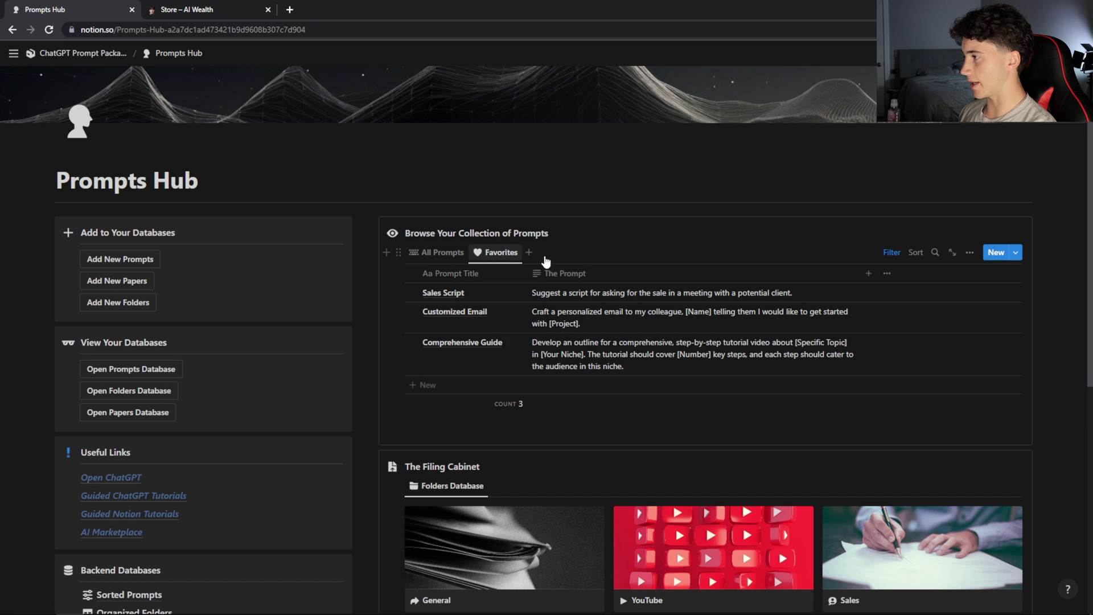
double_click(632, 292)
triple_click(632, 292)
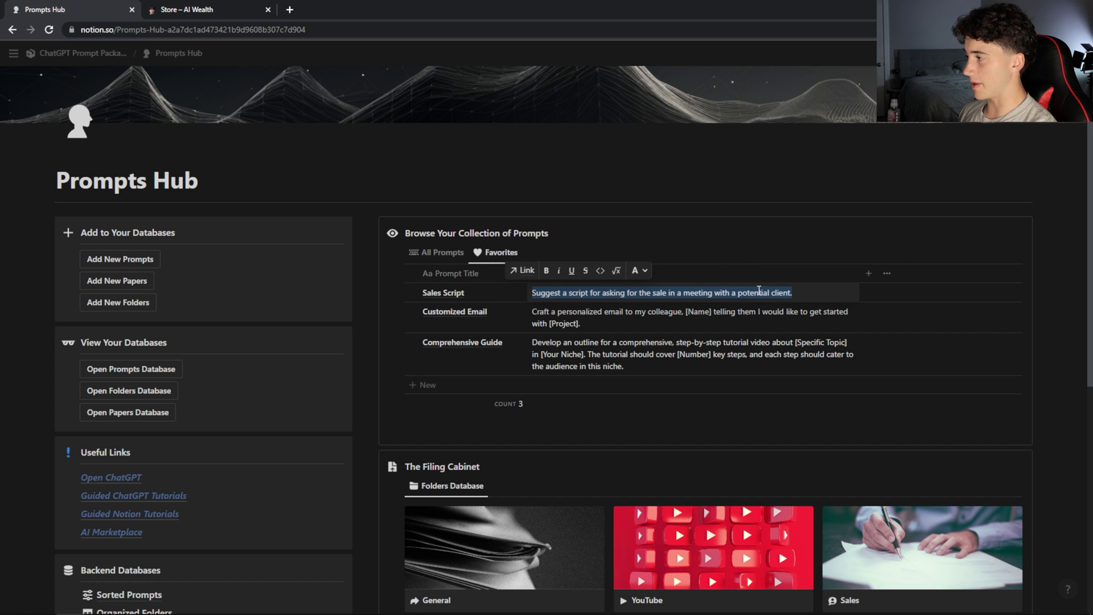
key("Escape")
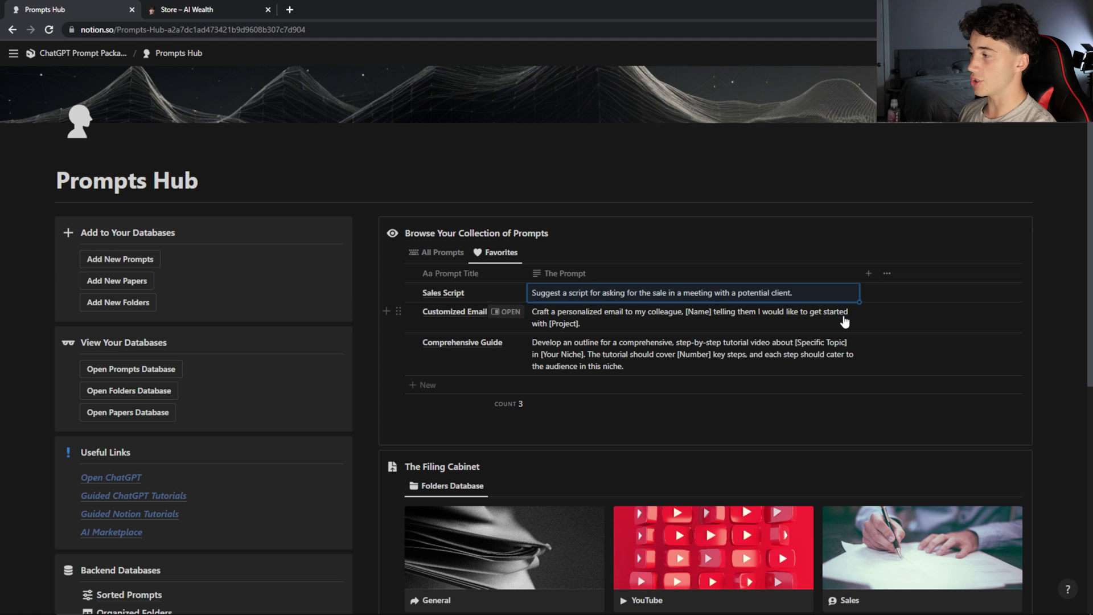
left_click(441, 252)
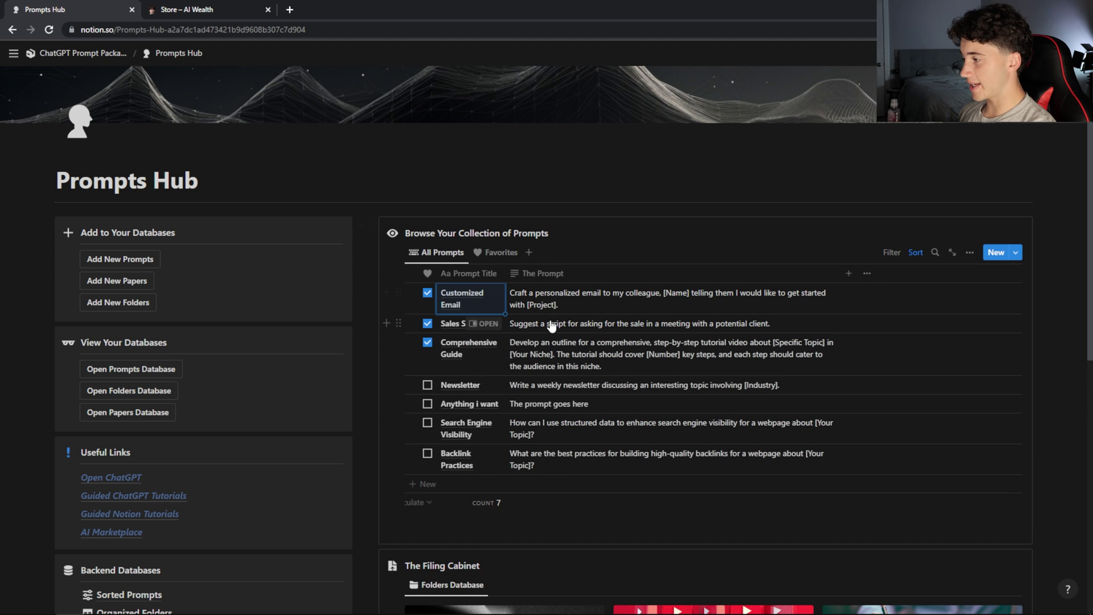
Switch the prompt collection to the Favorites view and look over the Filing Cabinet's folders.
scroll(522, 361, "down", 2)
scroll(487, 393, "up", 4)
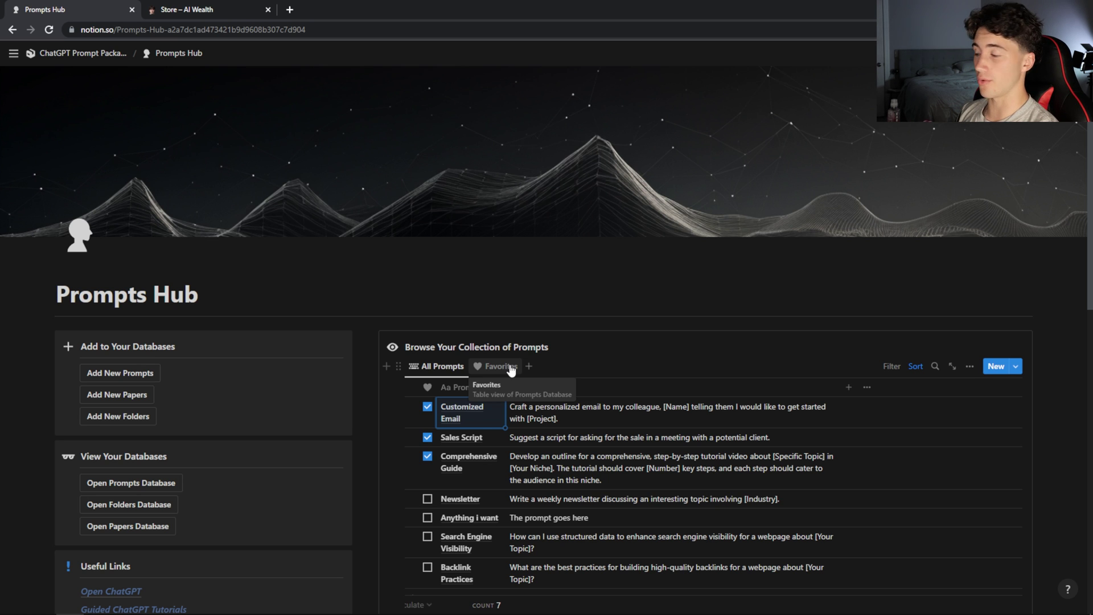
scroll(621, 246, "down", 3)
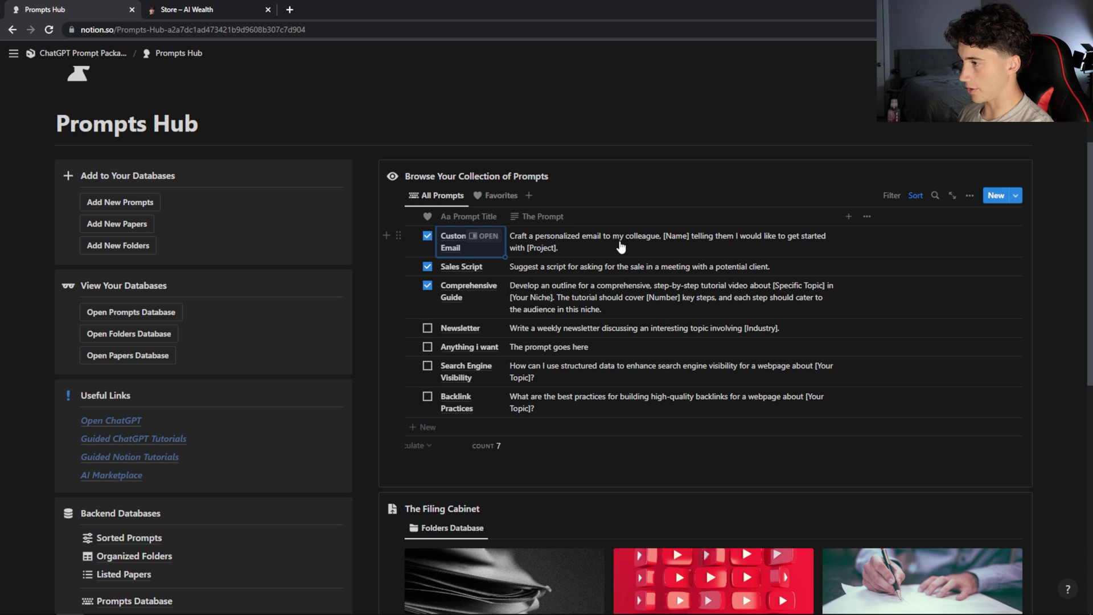
left_click(495, 195)
scroll(768, 250, "down", 4)
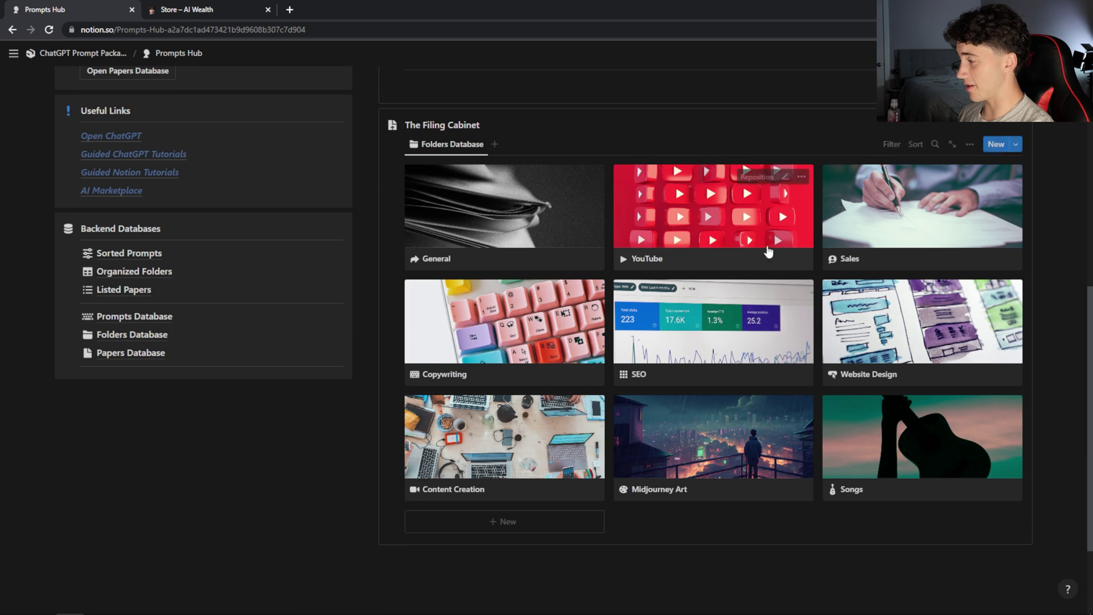
scroll(639, 357, "up", 4)
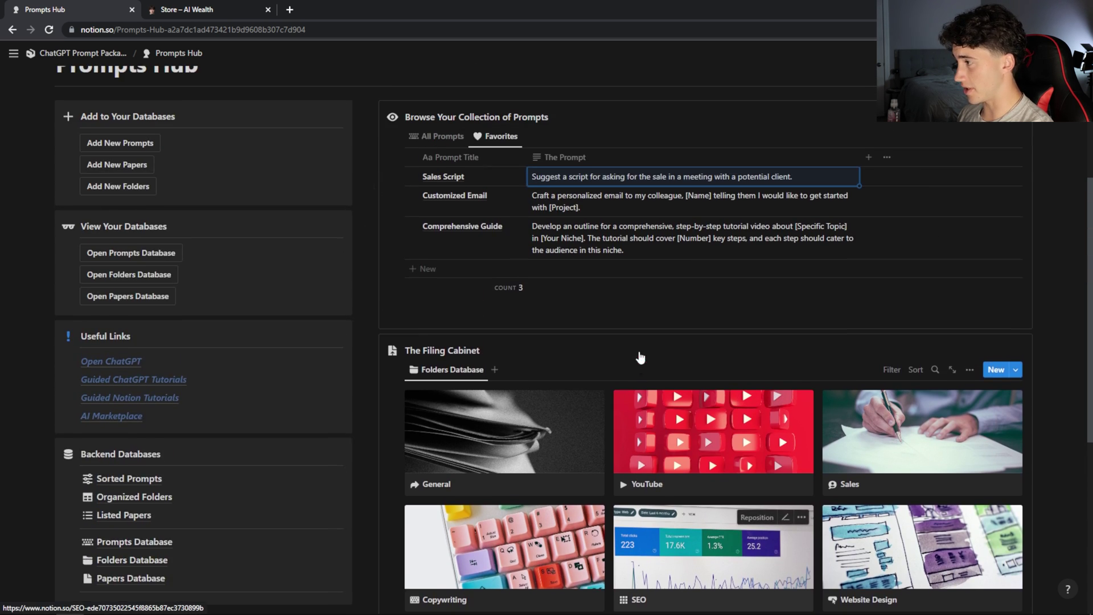
scroll(632, 353, "up", 1)
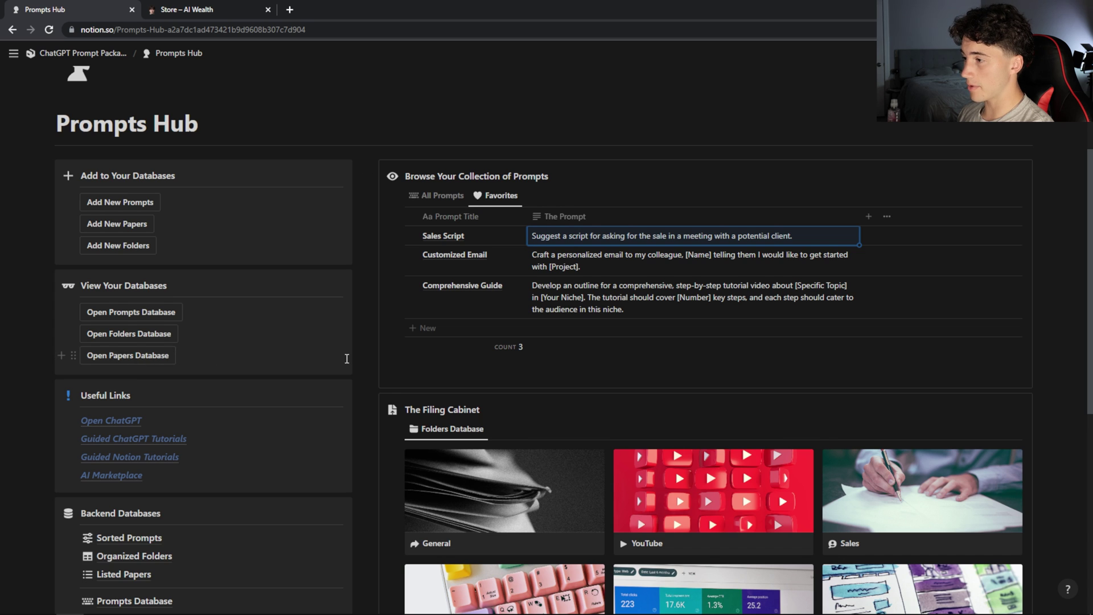
Open the papers database to view the Papers Archive list, and return to the Prompts Hub.
scroll(346, 358, "up", 2)
left_click(129, 475)
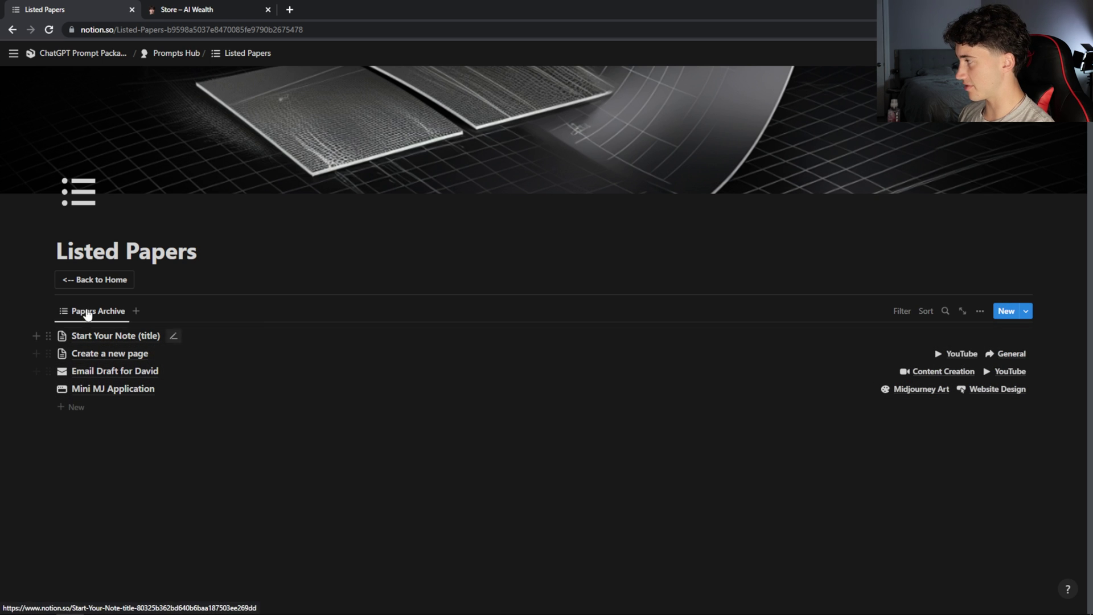
left_click(91, 284)
Open the prompts database and expand the Content Creation, General and Sales groups to examine their prompts.
scroll(280, 339, "down", 3)
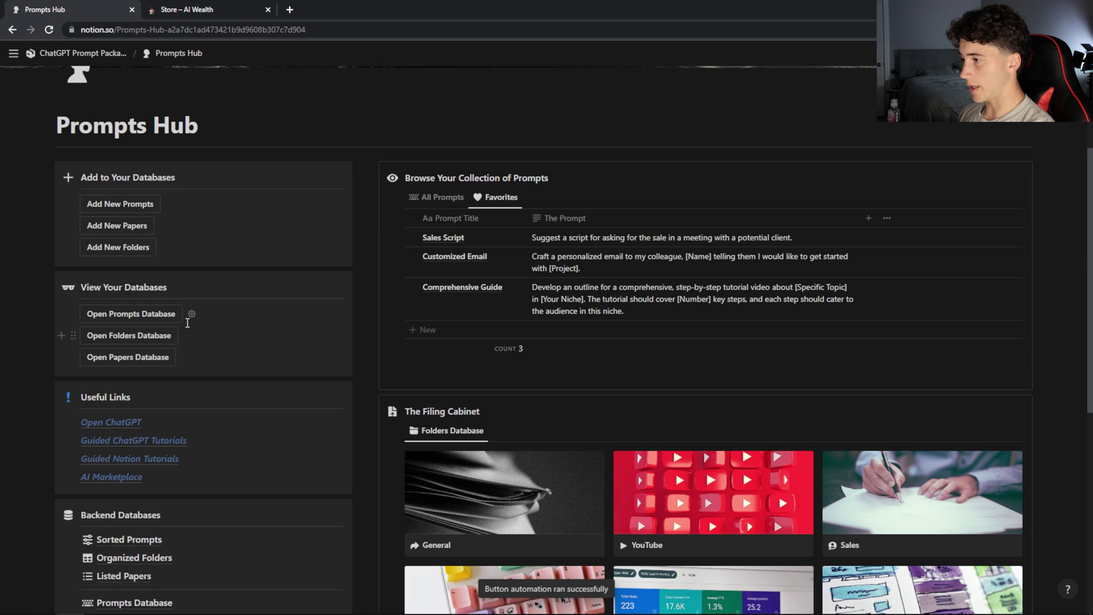
left_click(113, 324)
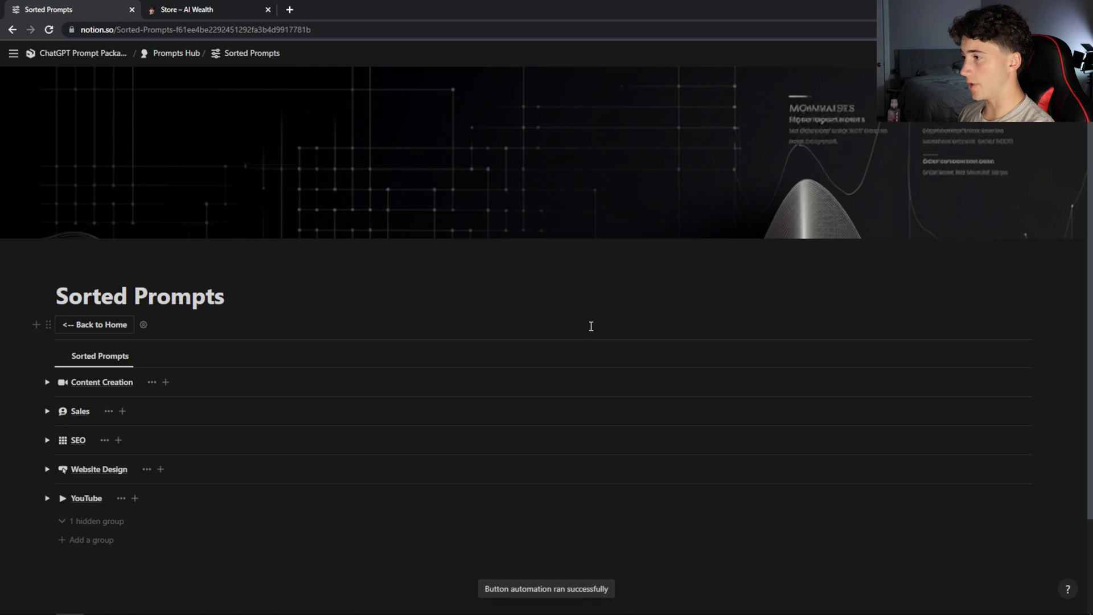
scroll(400, 346, "down", 3)
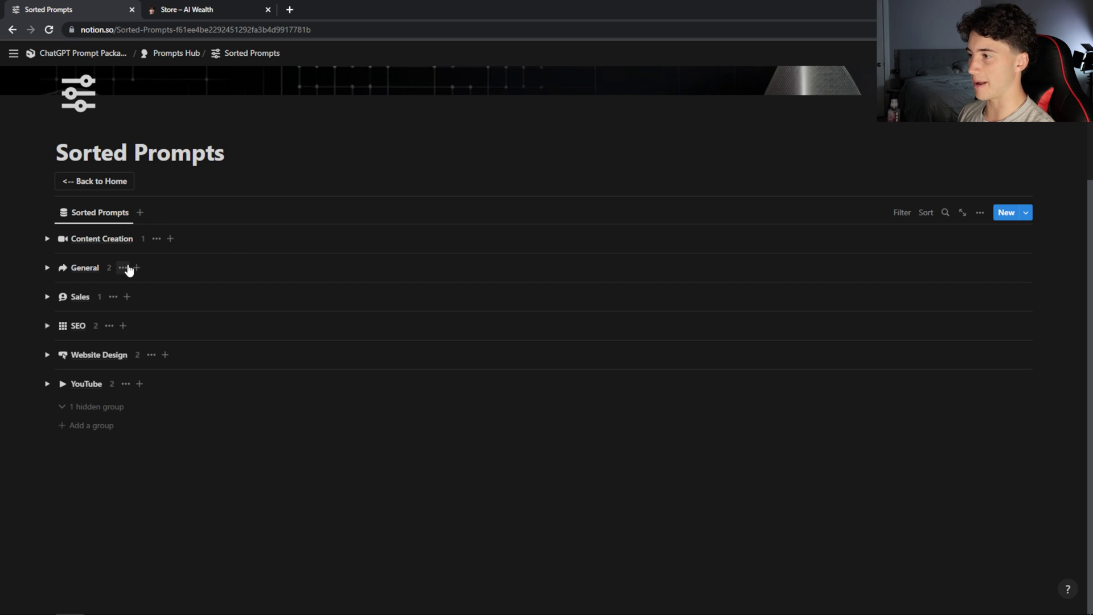
left_click(46, 238)
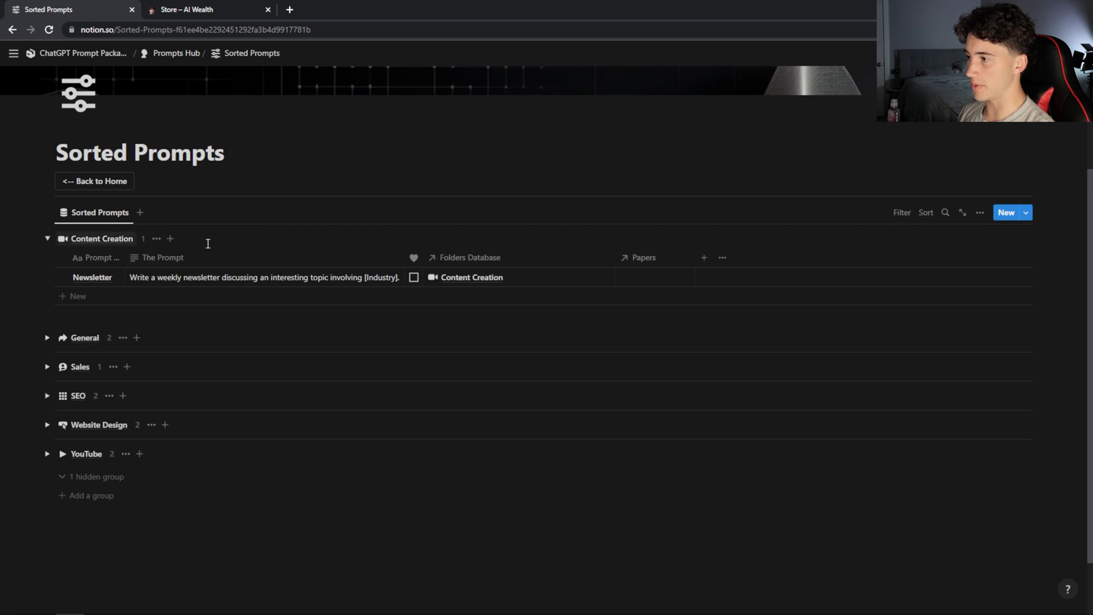
left_click(414, 277)
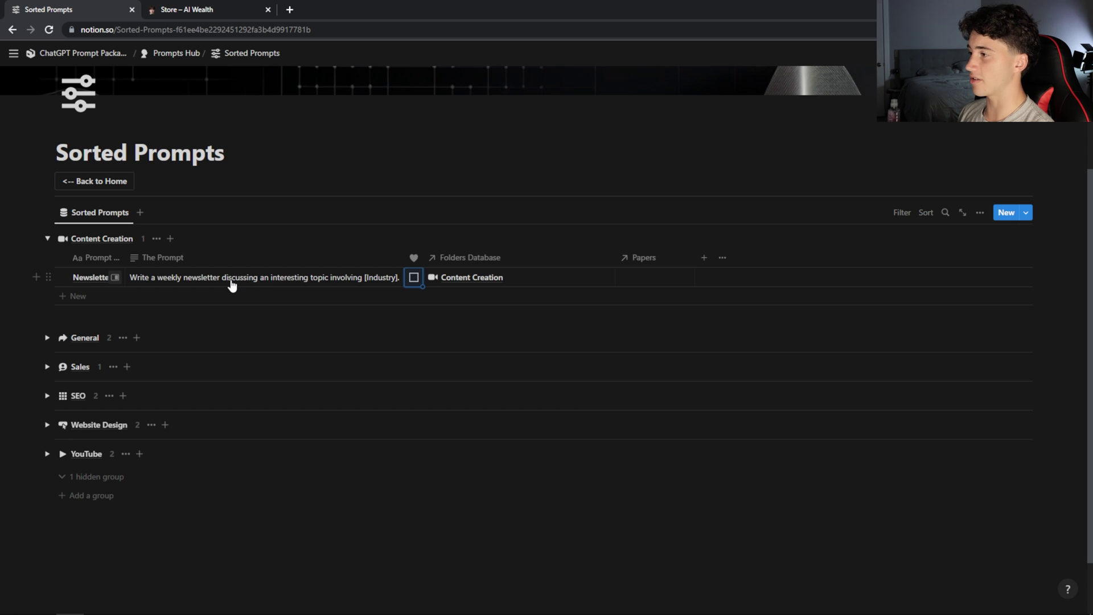
left_click(47, 338)
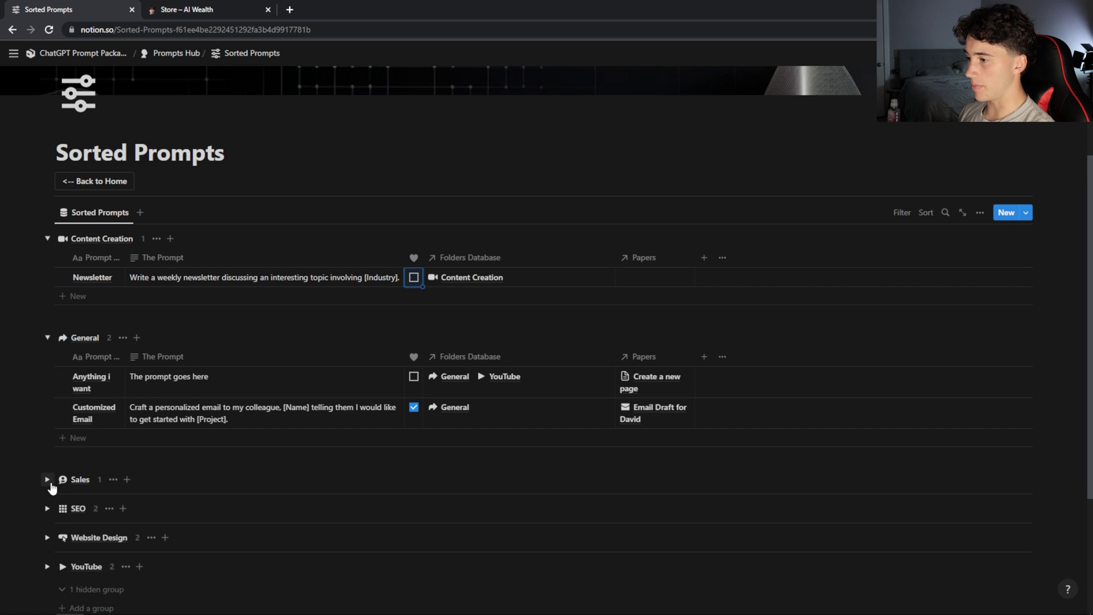
left_click(47, 479)
scroll(430, 363, "down", 2)
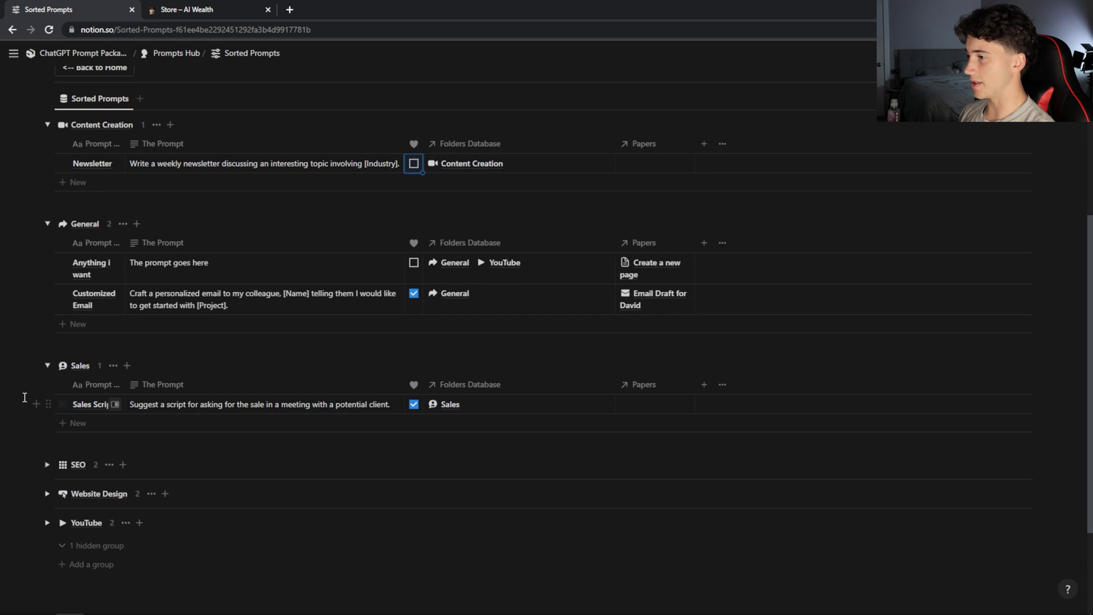
Collapse the Sales, General and Content Creation groups in Sorted Prompts and return to the Prompts Hub.
left_click(47, 365)
scroll(47, 370, "up", 3)
left_click(48, 392)
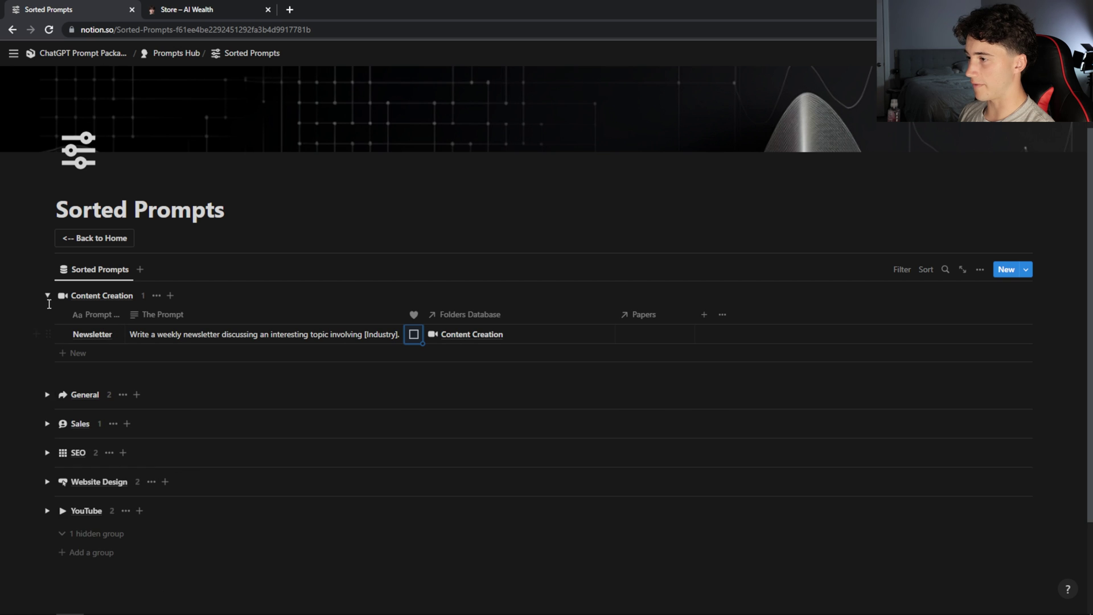
left_click(47, 295)
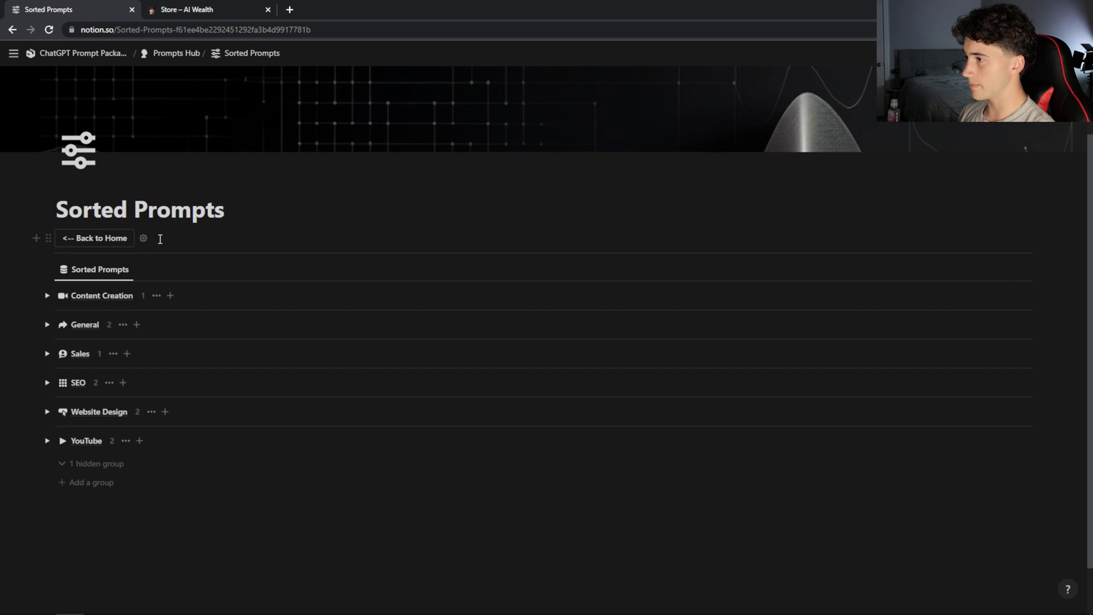
left_click(98, 238)
Open the folders database and open its Sales folder to examine the linked papers and prompts.
scroll(251, 283, "down", 3)
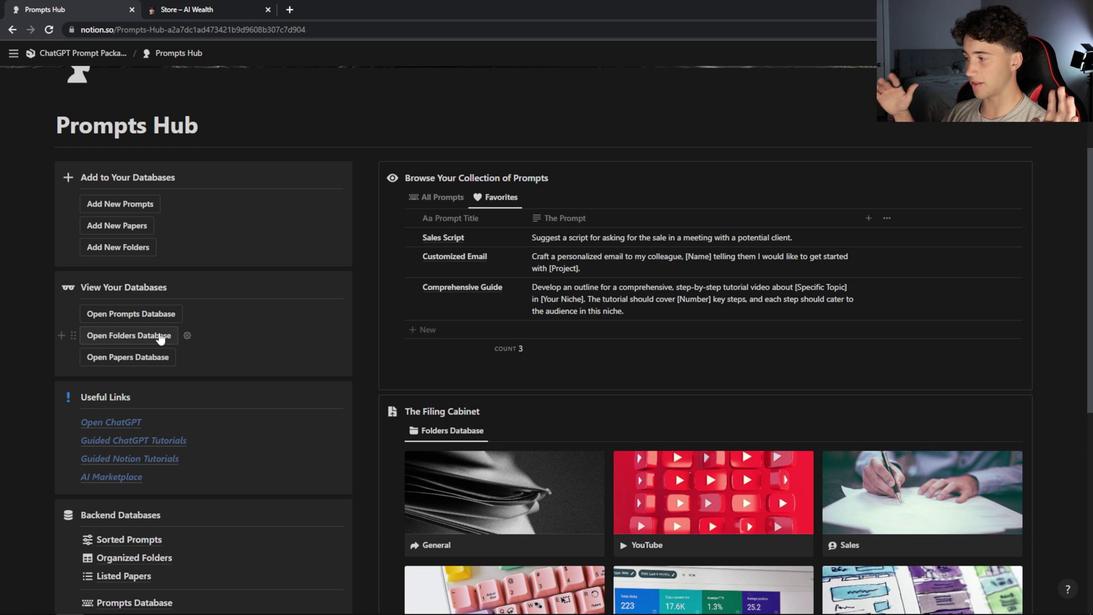
scroll(575, 341, "down", 4)
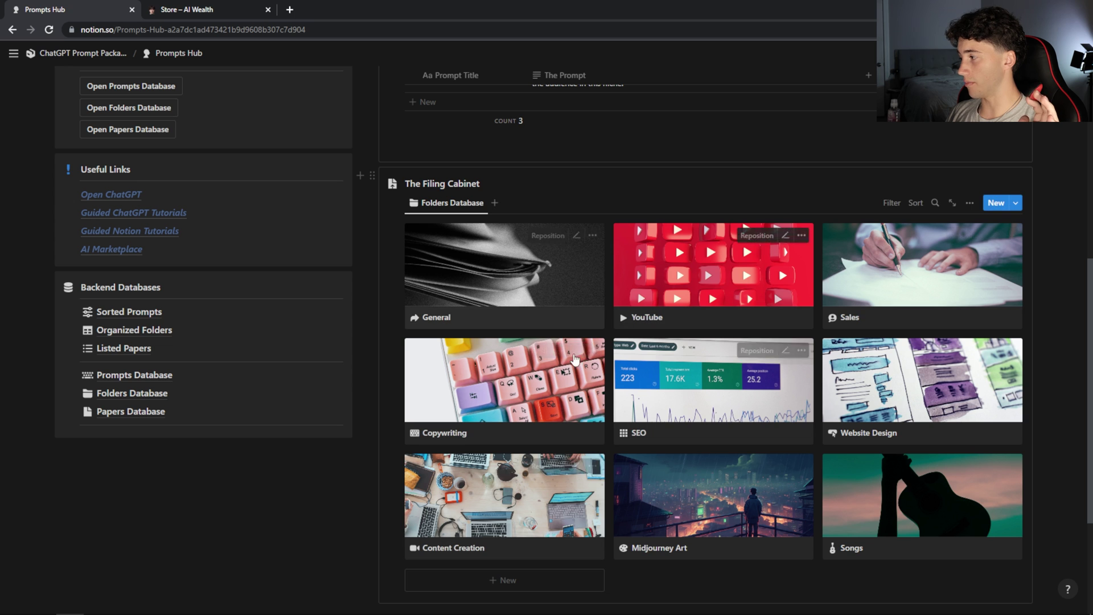
scroll(551, 310, "up", 3)
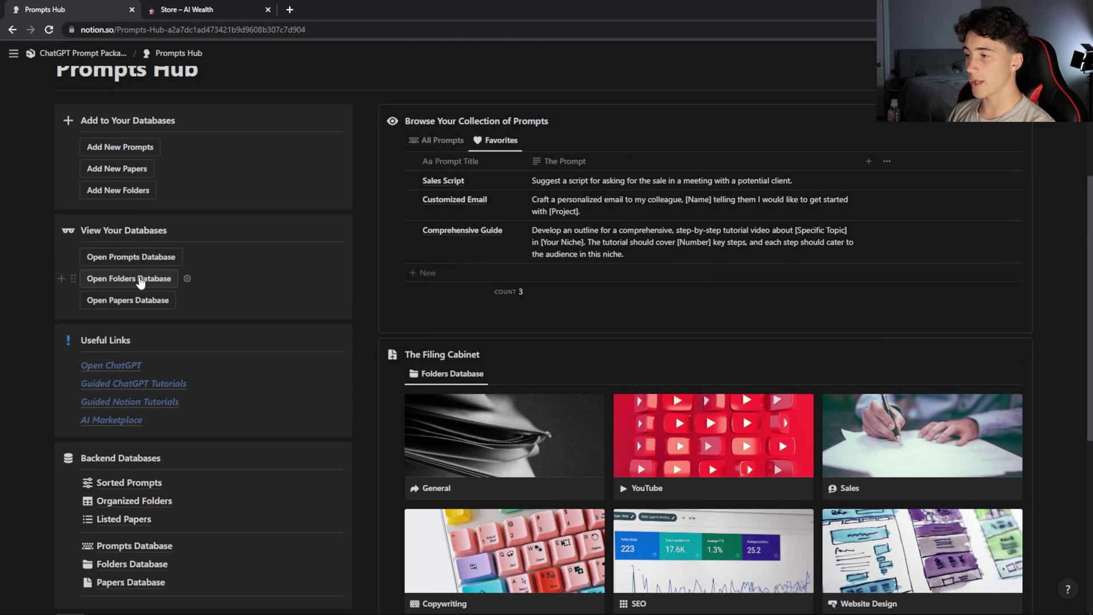
left_click(140, 280)
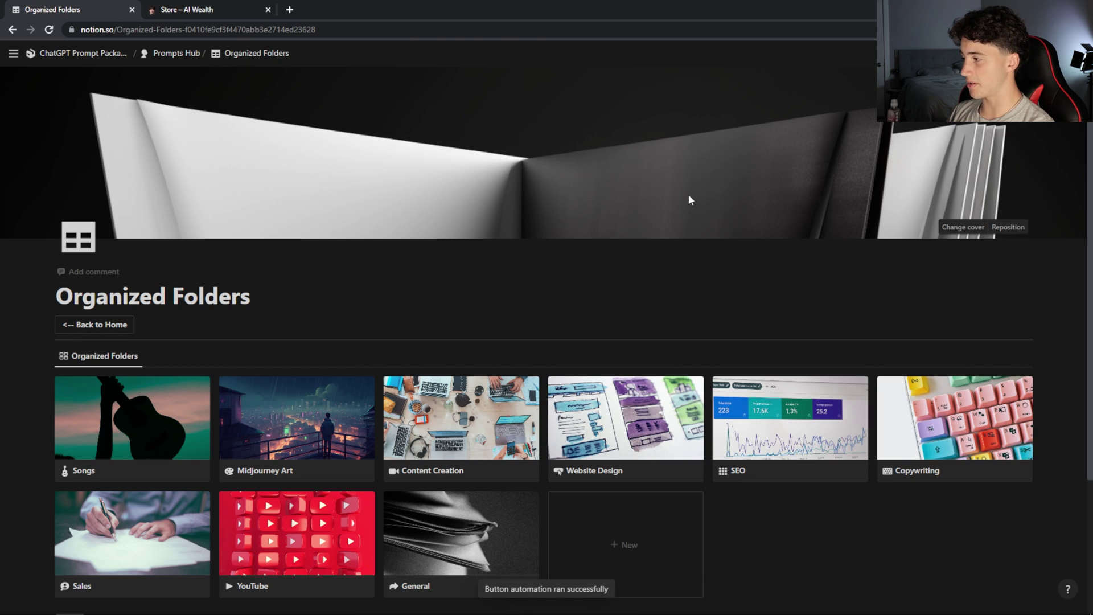
scroll(689, 196, "down", 2)
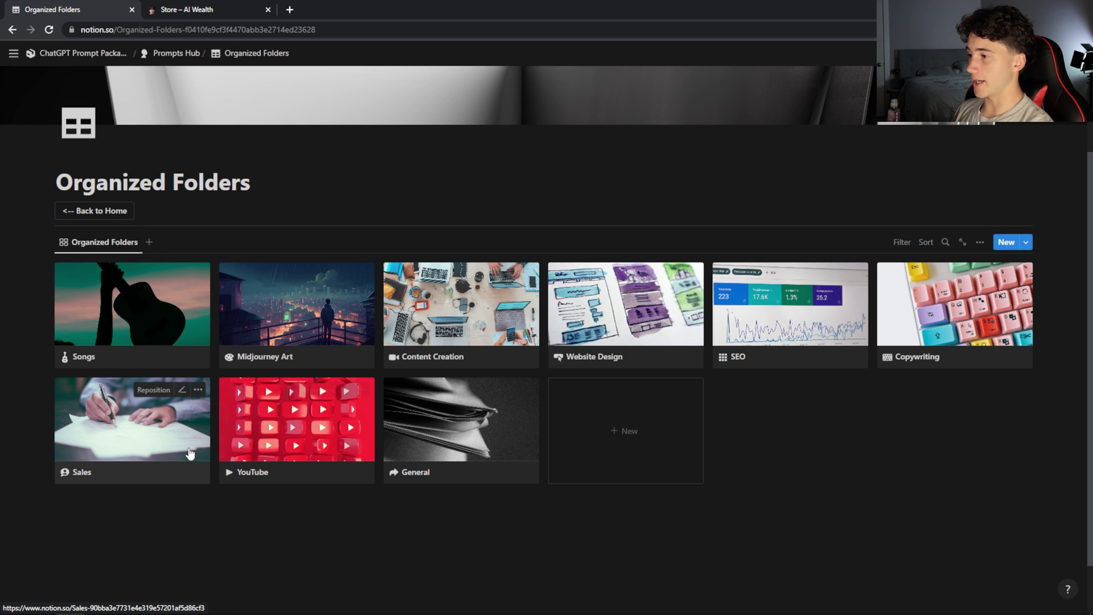
left_click(151, 448)
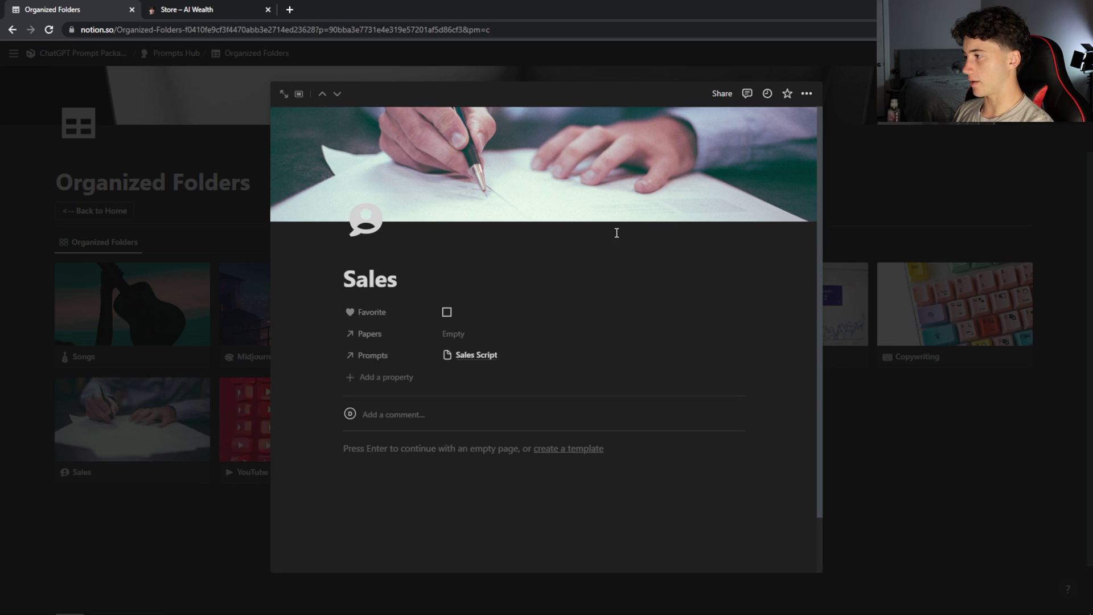
Open the Sales Script prompt linked in the Sales folder and examine its prompt text.
left_click(472, 355)
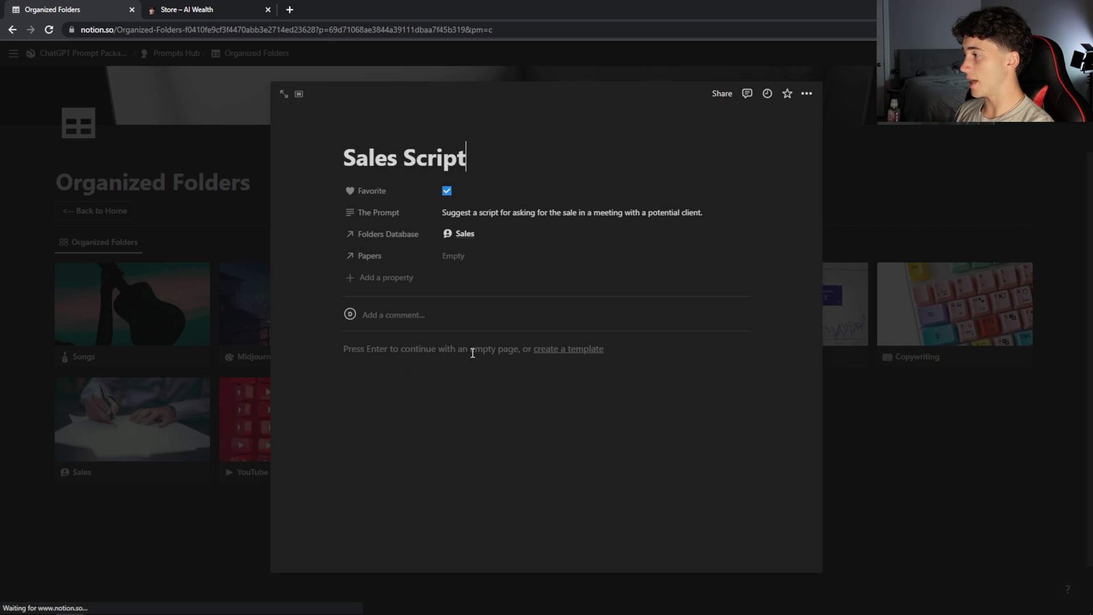
triple_click(573, 213)
left_click(461, 157)
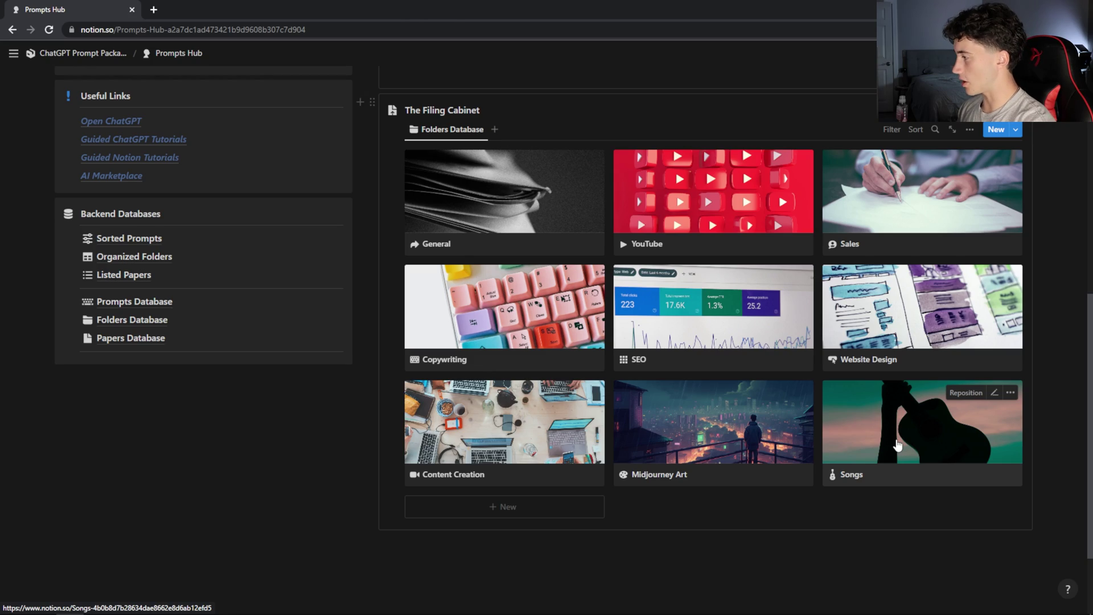
View the Songs folder in the Filing Cabinet, close it, and show all prompts in the prompt collection.
left_click(897, 444)
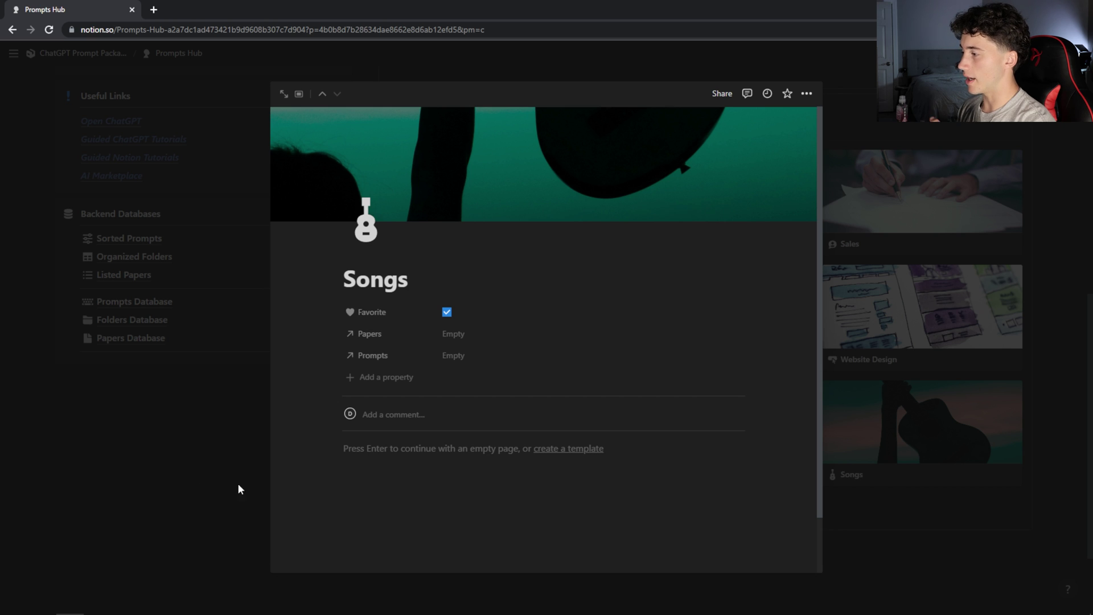
left_click(869, 332)
scroll(352, 369, "up", 5)
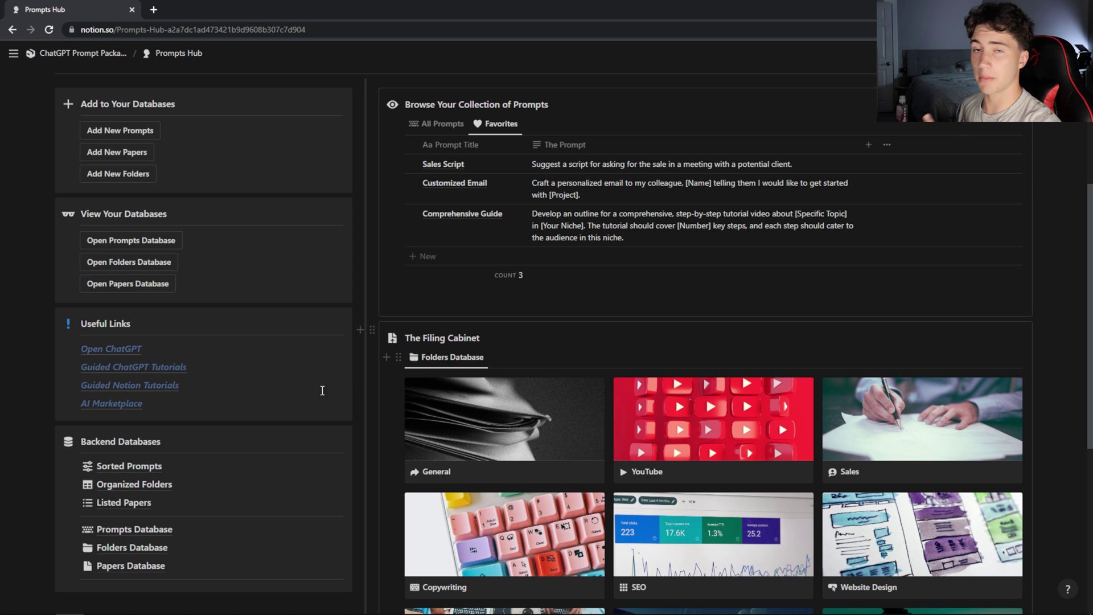
left_click(425, 126)
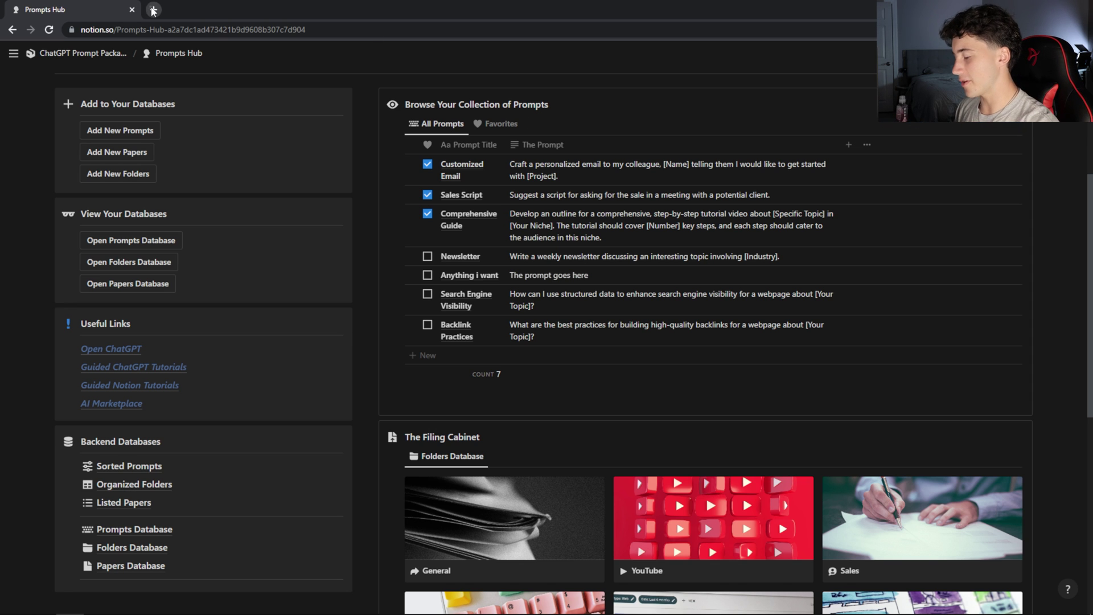
Open ChatGPT in a new tab and enter "Create a ukulele song, with chords, that is [Length of Song], and is based on [Topic].".
left_click(153, 9)
type("ch")
key("Return")
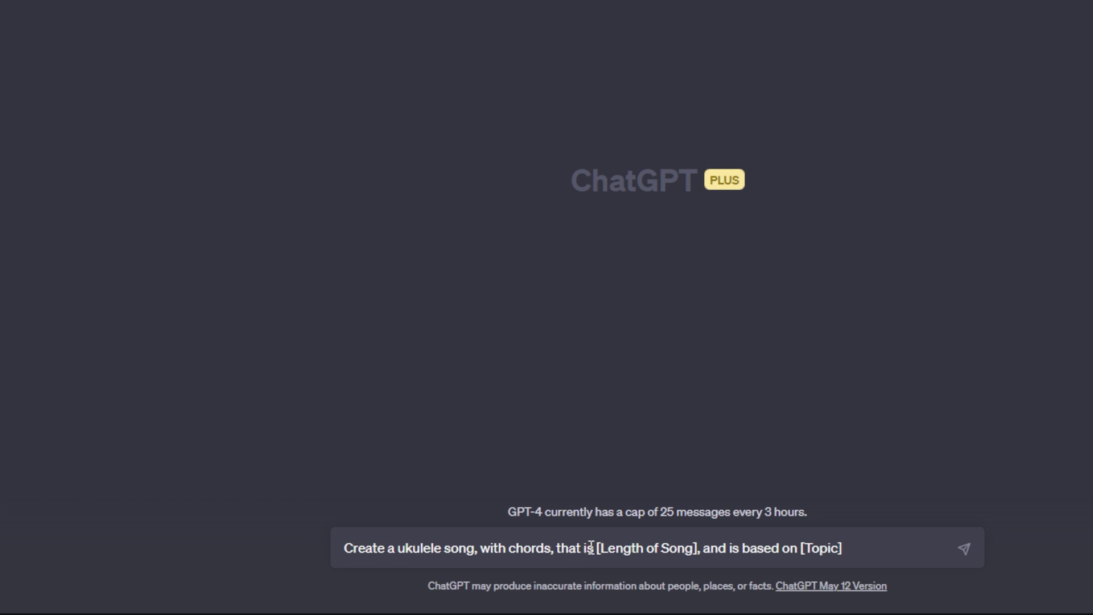
left_click_drag(594, 547, 700, 546)
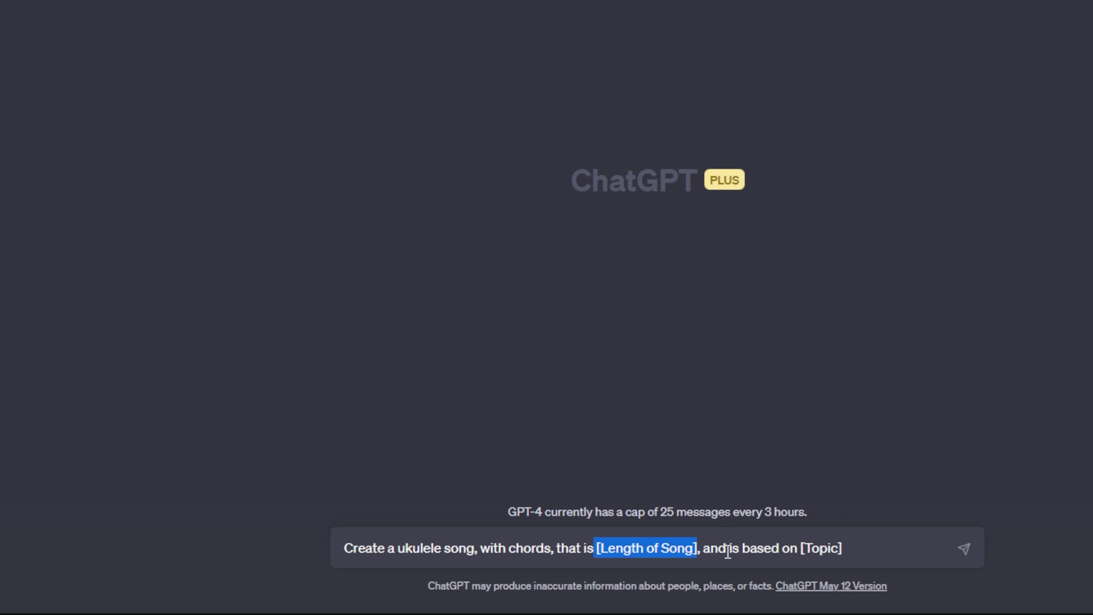
left_click(727, 549)
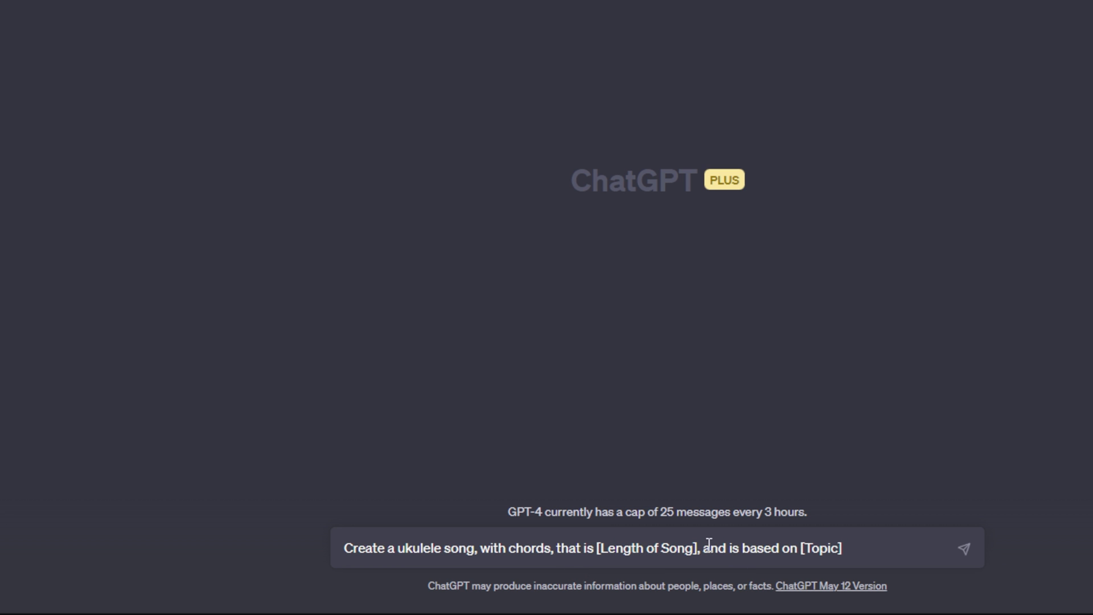
left_click_drag(798, 548, 843, 555)
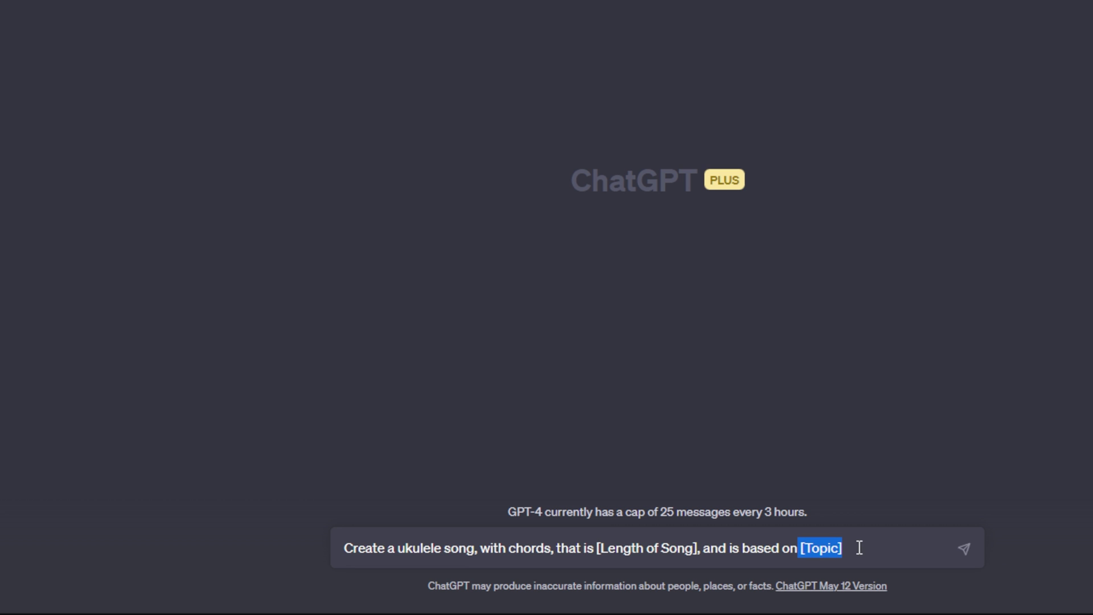
left_click(849, 549)
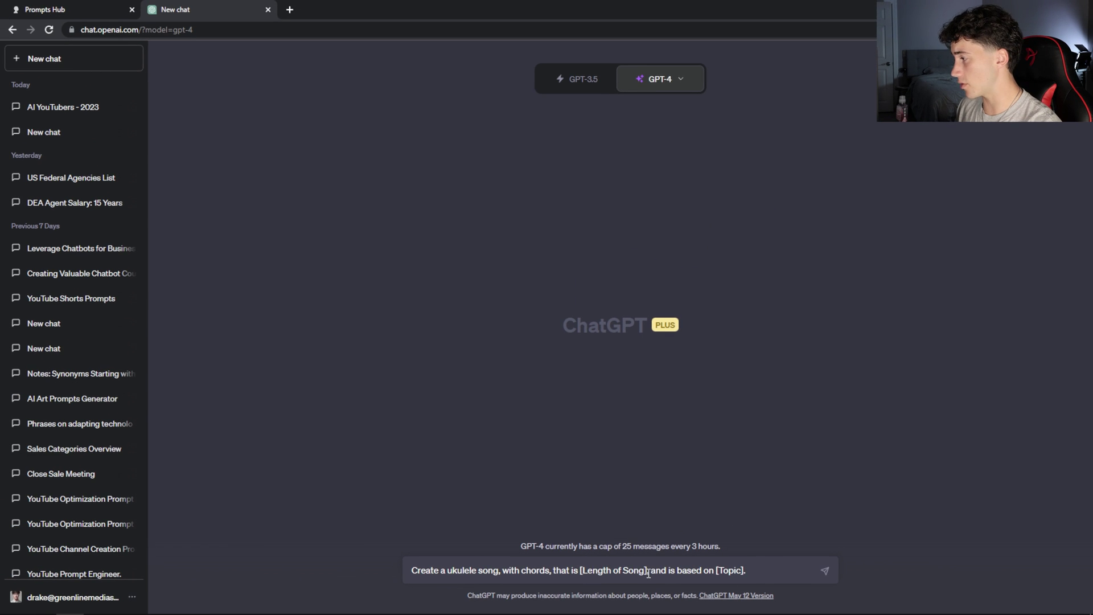
Copy the whole ukulele prompt from ChatGPT and add a new prompt titled "Ukulele Song Generator" in the Prompts Hub.
key("ctrl+a")
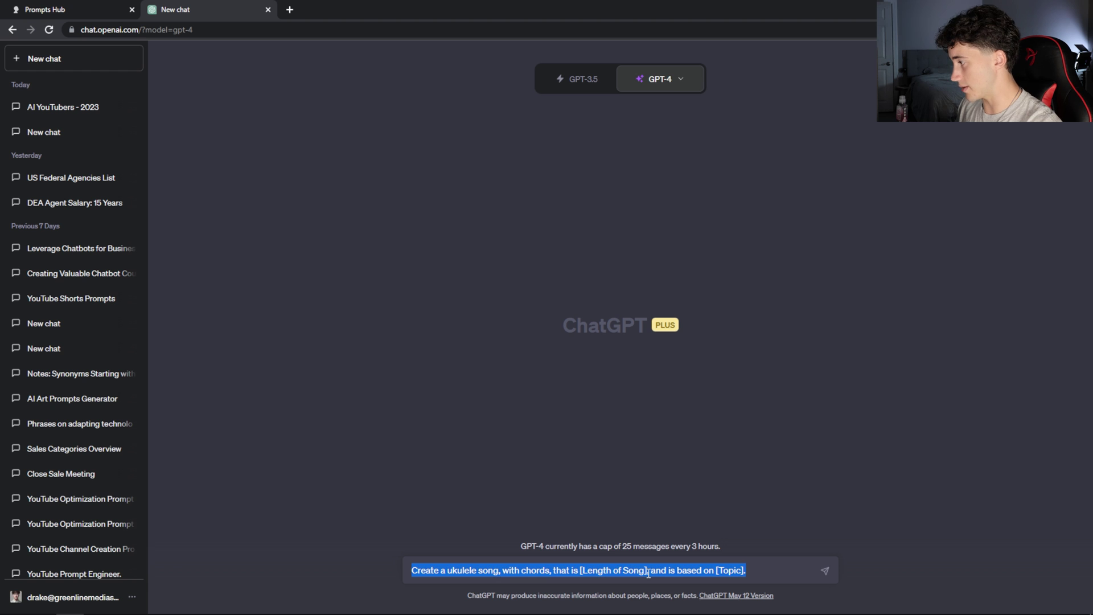
left_click(47, 7)
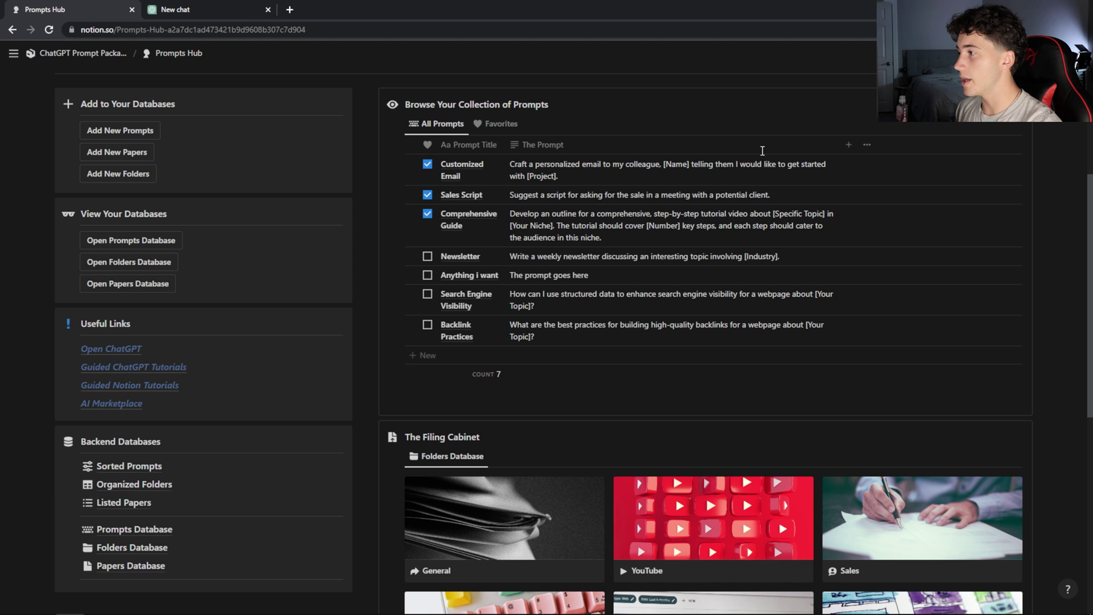
scroll(647, 416, "up", 2)
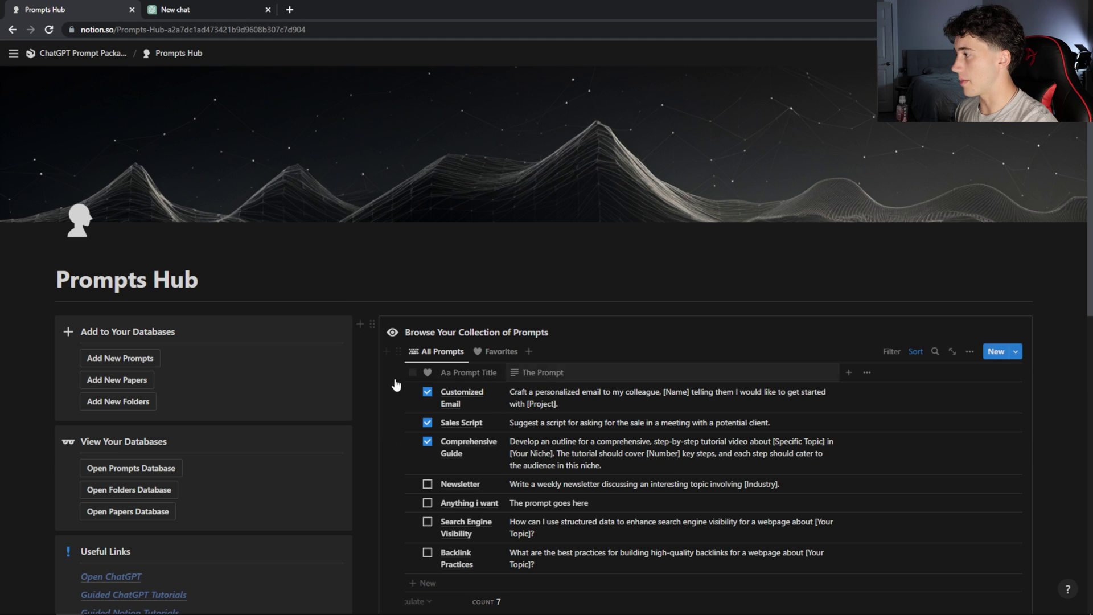
left_click(130, 360)
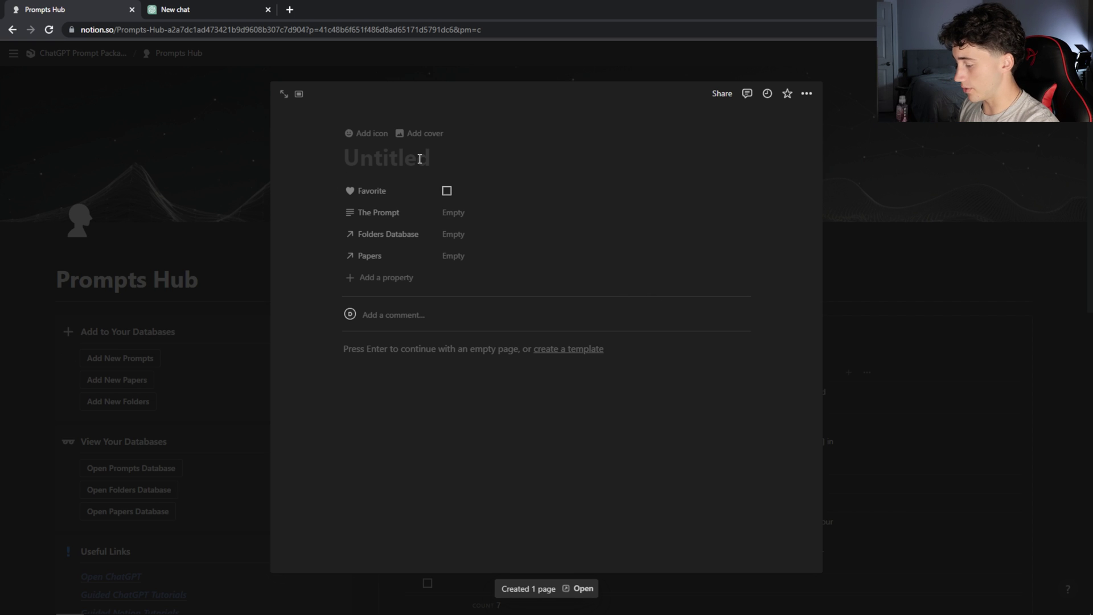
type("Ukulele ")
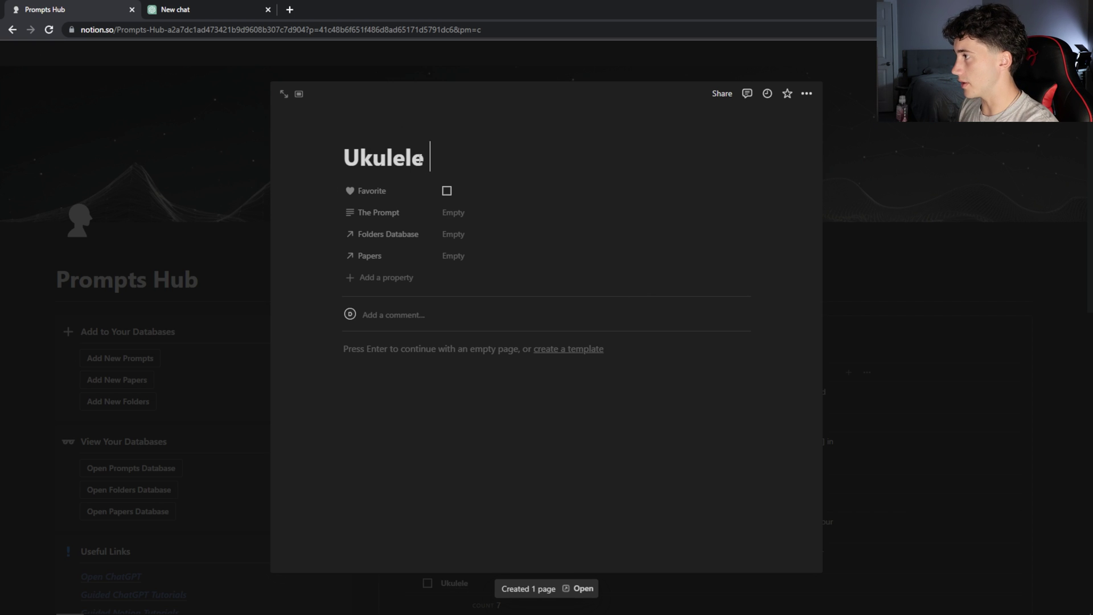
type("Song Generator")
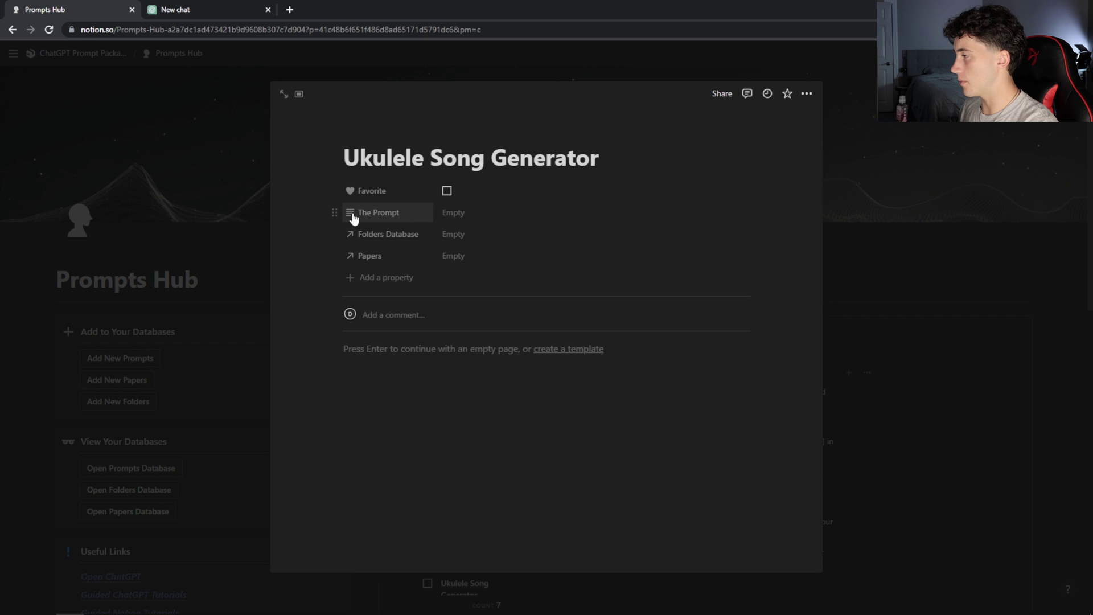
Set The Prompt to "Create a ukulele song, with chords, that is [Length of Song], and is based on [Topic]." and mark it as a favorite.
left_click(443, 216)
type("Create a ukulele song, with chords, that is [Length of Song], and is based on [Topic].")
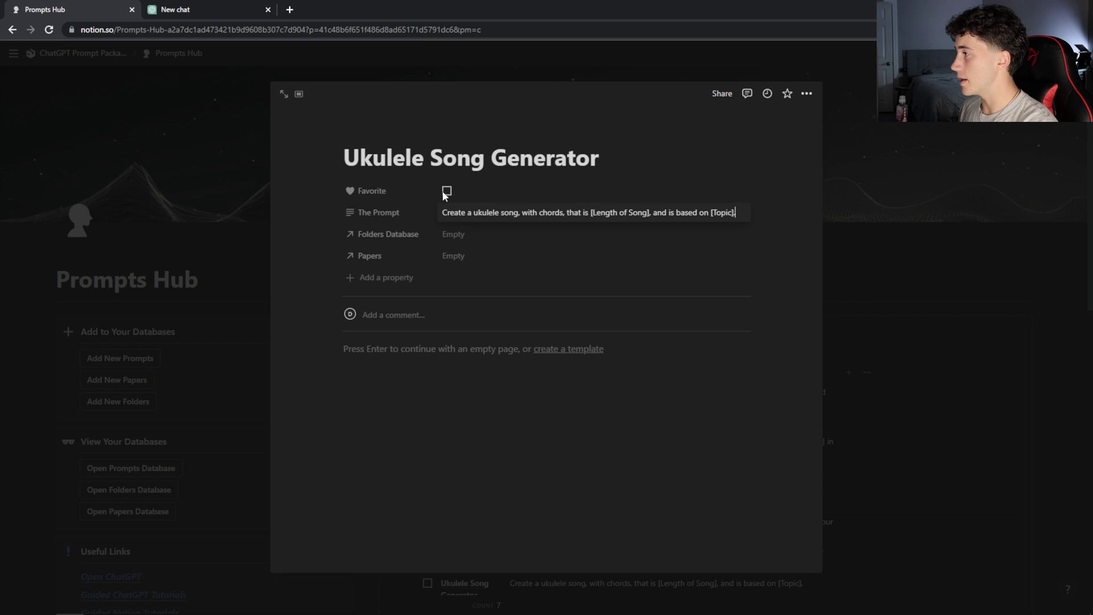
left_click(447, 192)
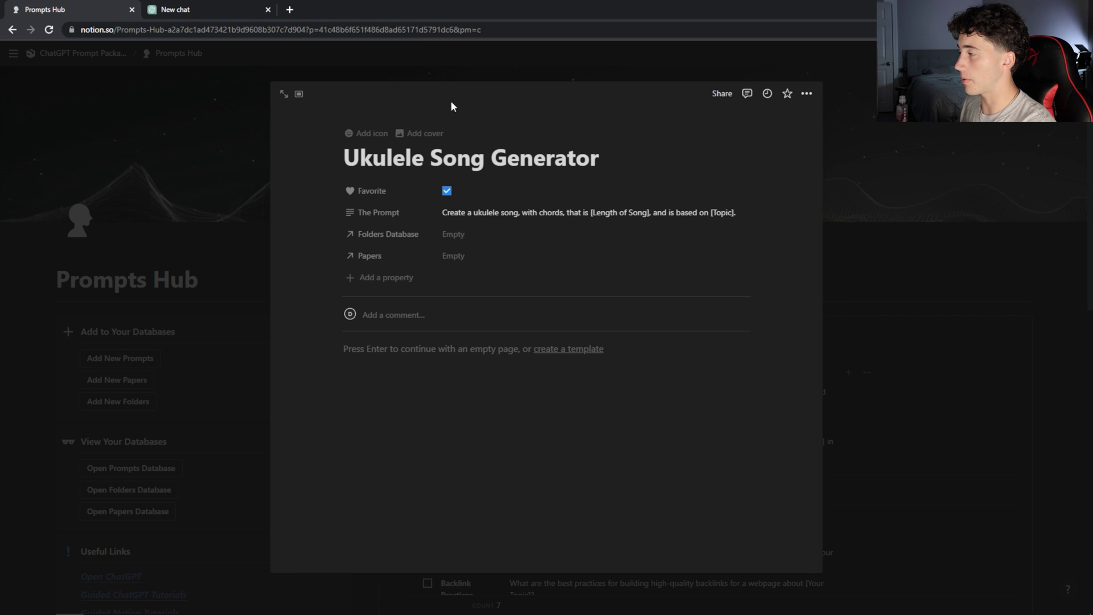
Link the Ukulele Song Generator prompt to the Songs folder and close its page.
left_click(464, 235)
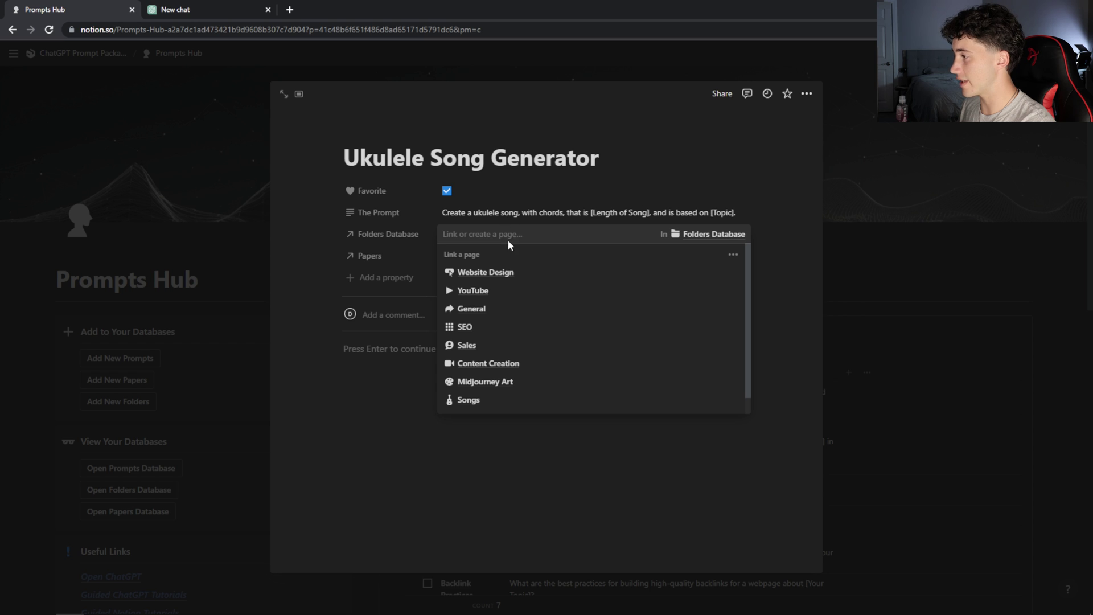
left_click(497, 401)
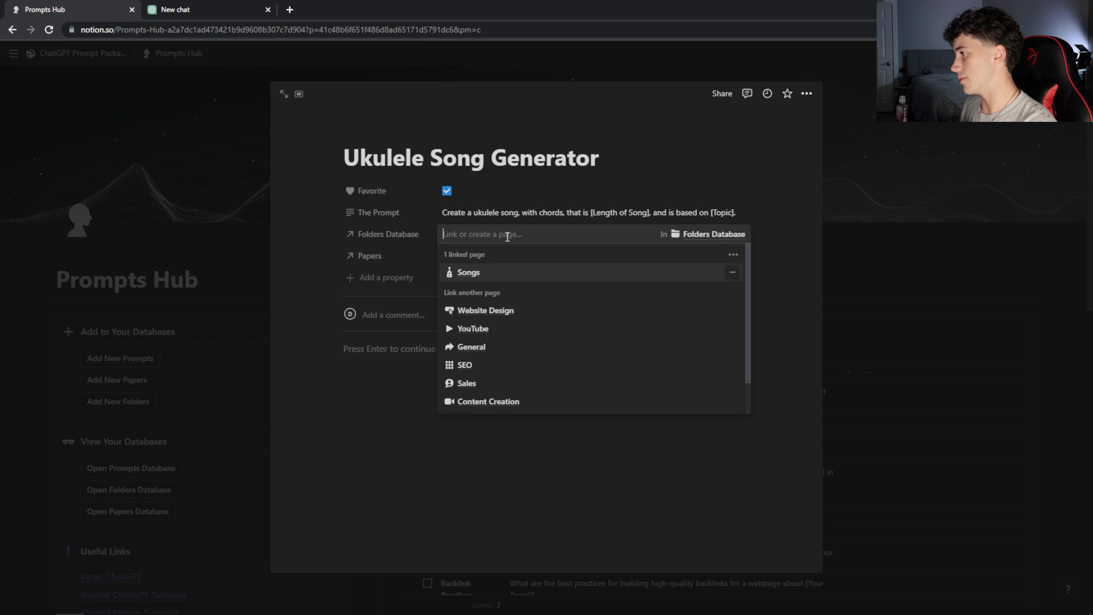
left_click(636, 124)
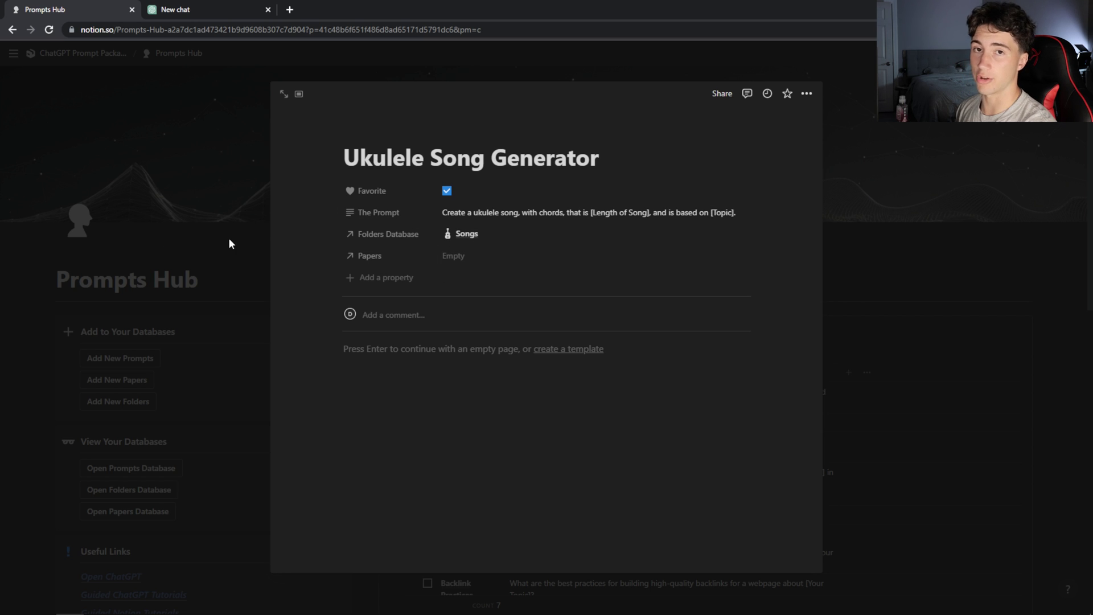
left_click(189, 178)
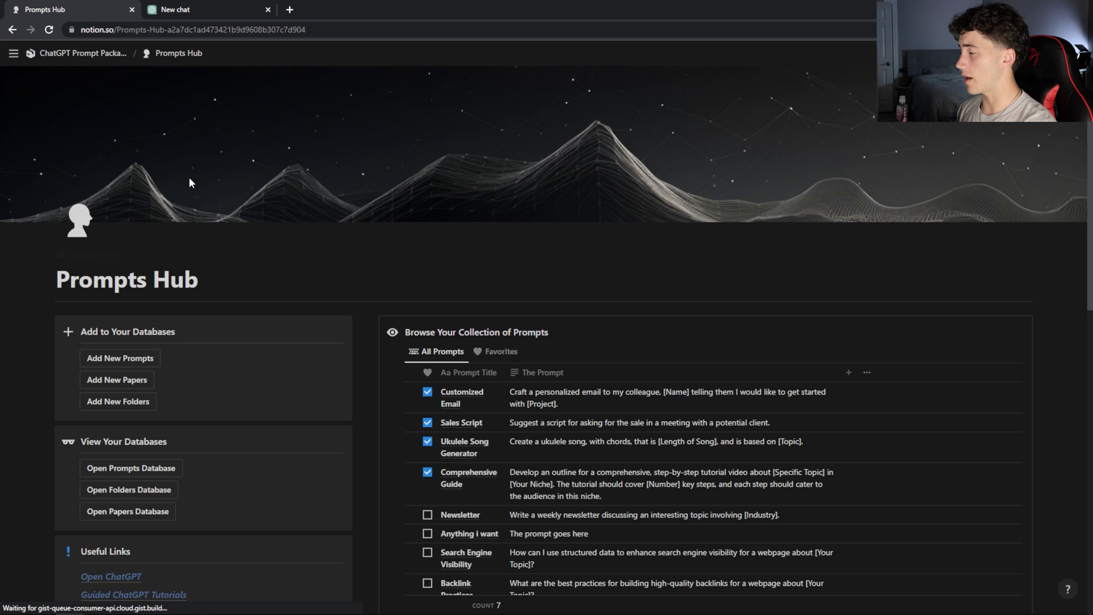
Return to ChatGPT and replace the [Length of Song] placeholder in the prompt with "30 seconds".
left_click(198, 5)
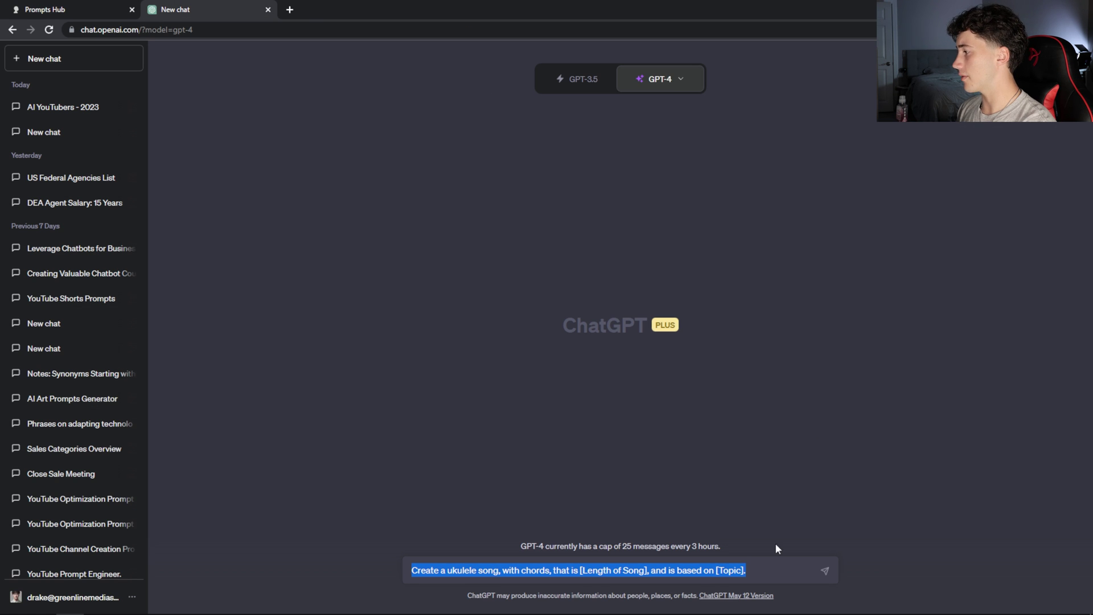
left_click(734, 571)
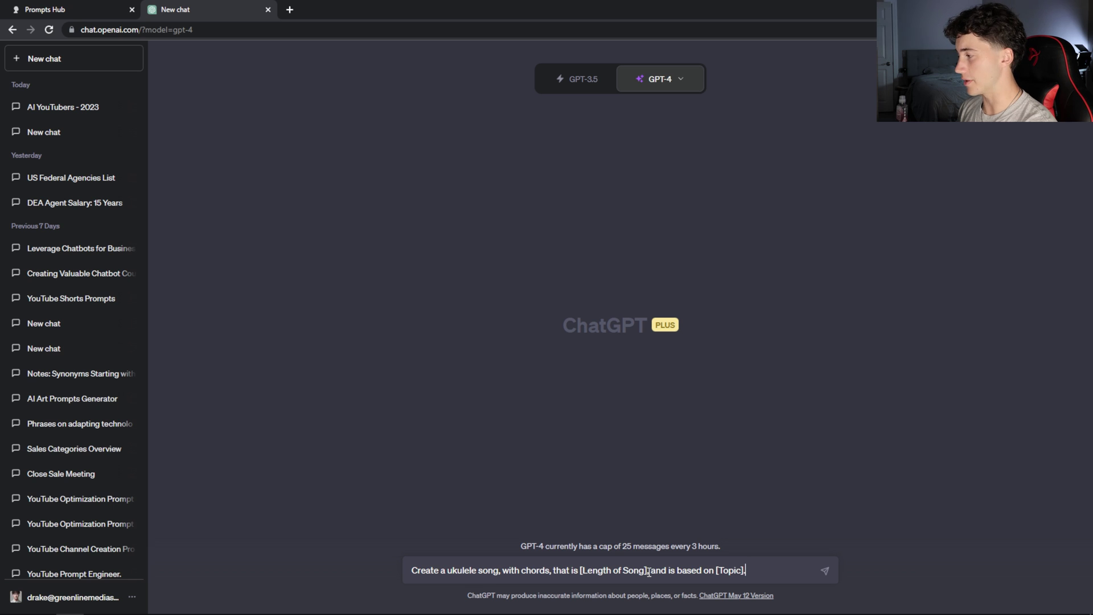
left_click_drag(649, 570, 579, 570)
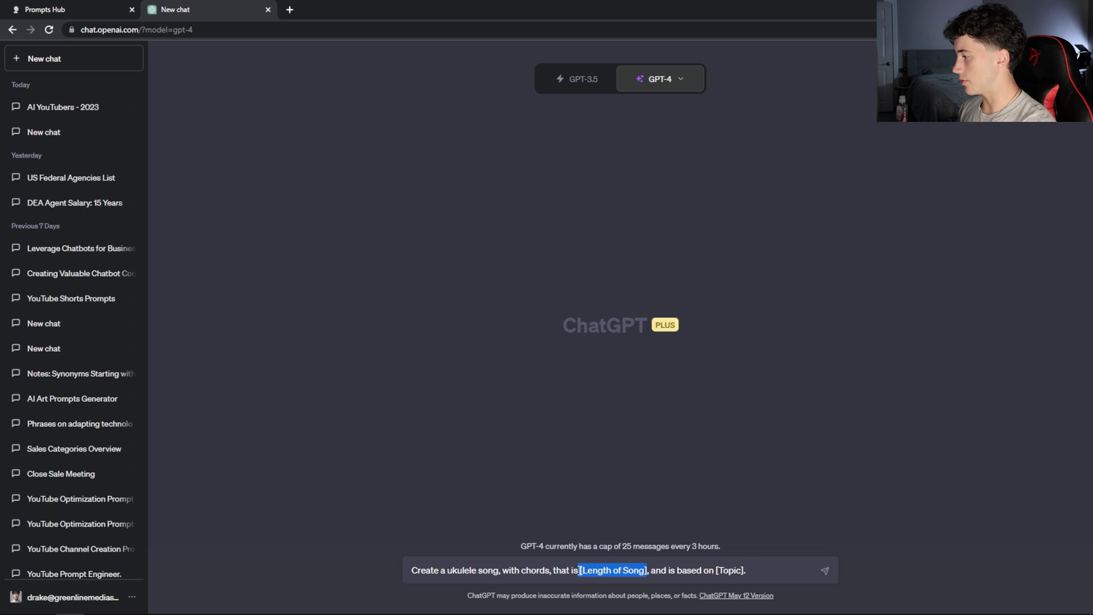
type("30")
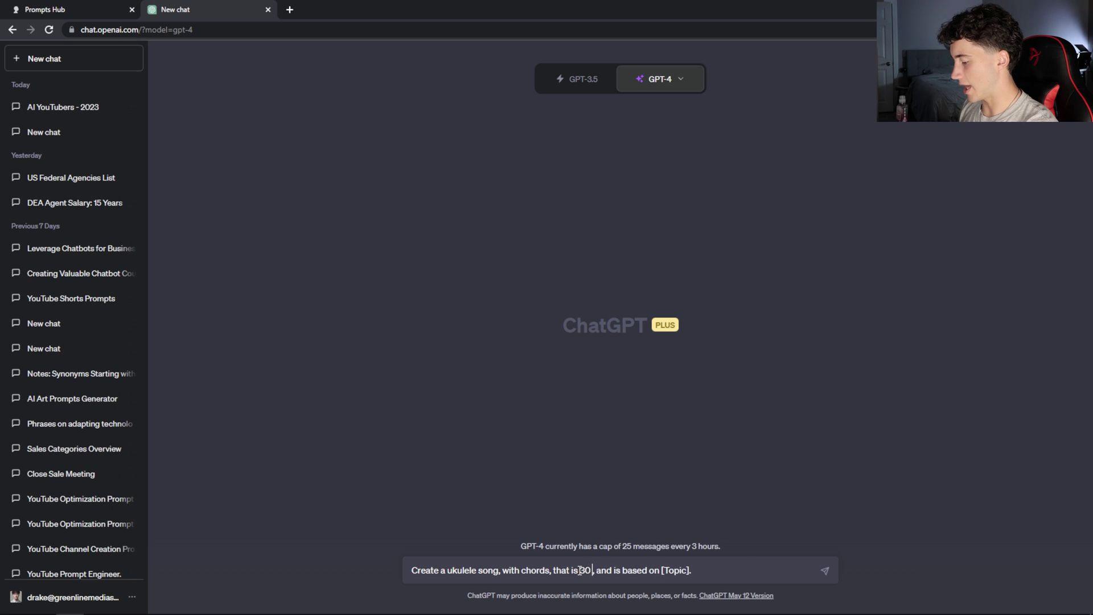
type(" seconds")
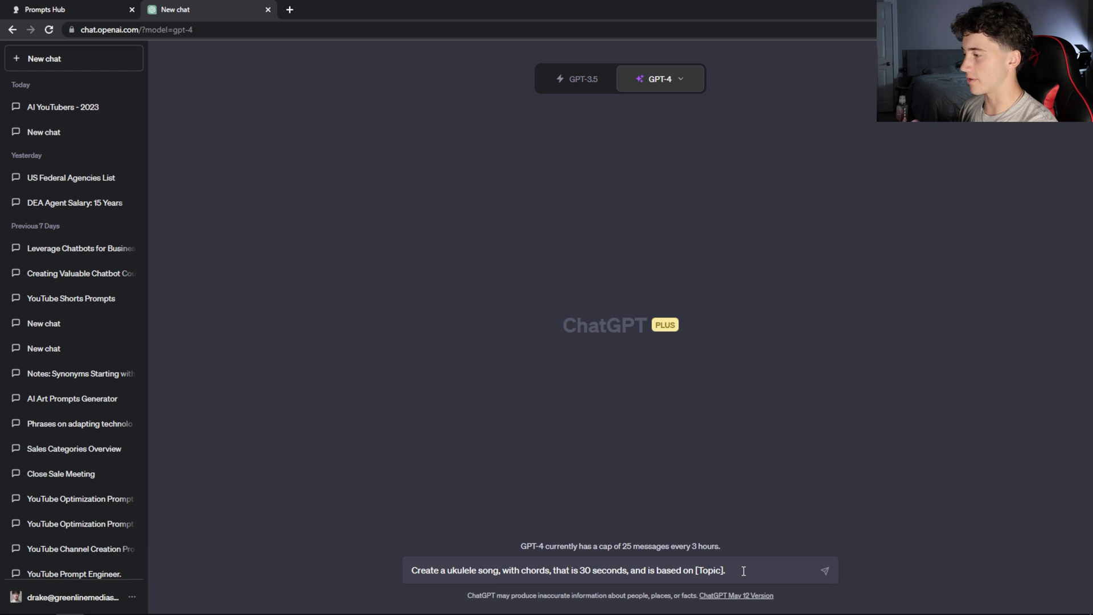
Replace the [Topic] placeholder with "love on the beach" and submit the prompt to ChatGPT.
left_click_drag(724, 570, 695, 571)
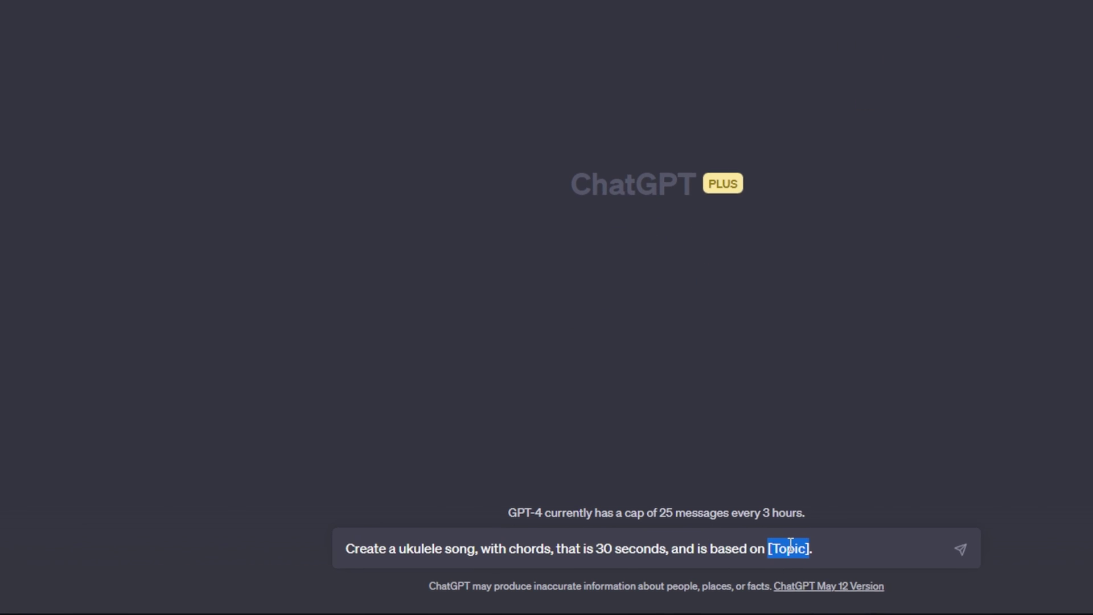
type("love on the beach")
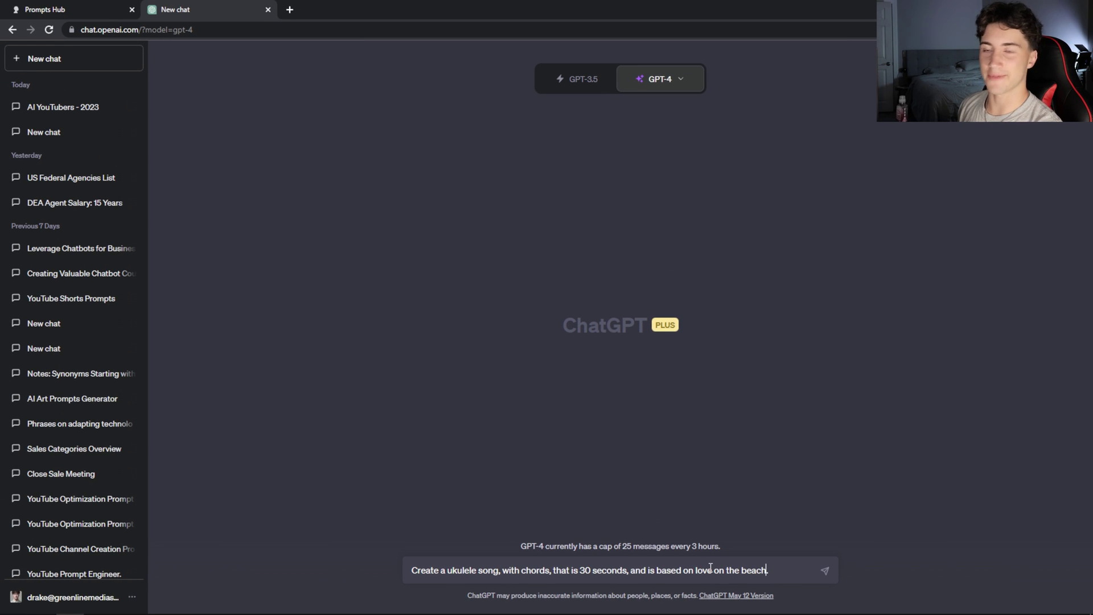
left_click(824, 571)
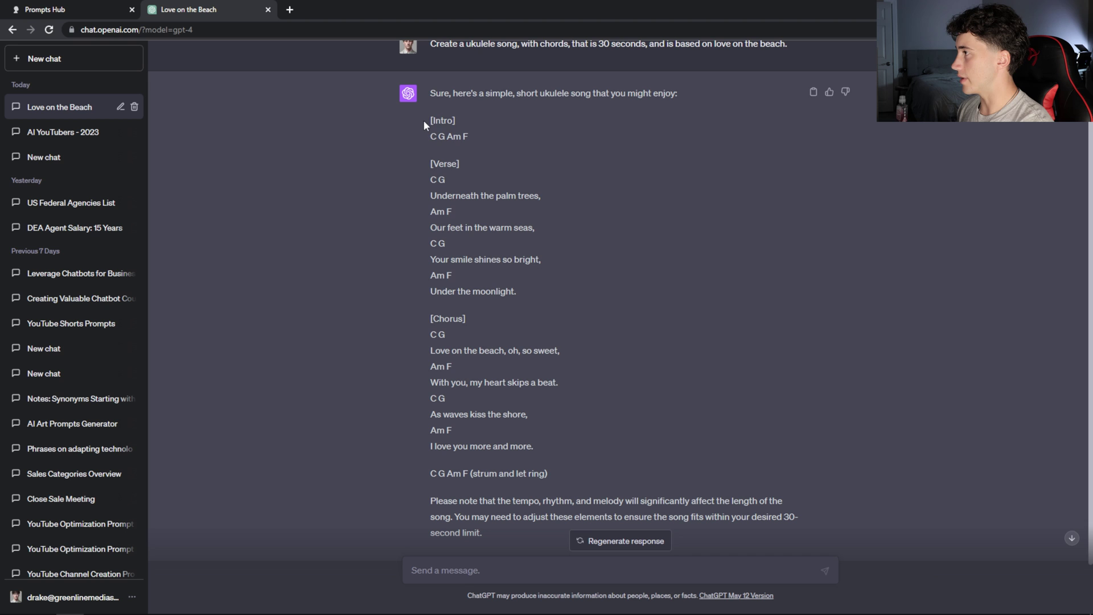
Copy the generated song from [Intro] to the closing strum line and switch back to the Prompts Hub.
left_click_drag(430, 120, 569, 468)
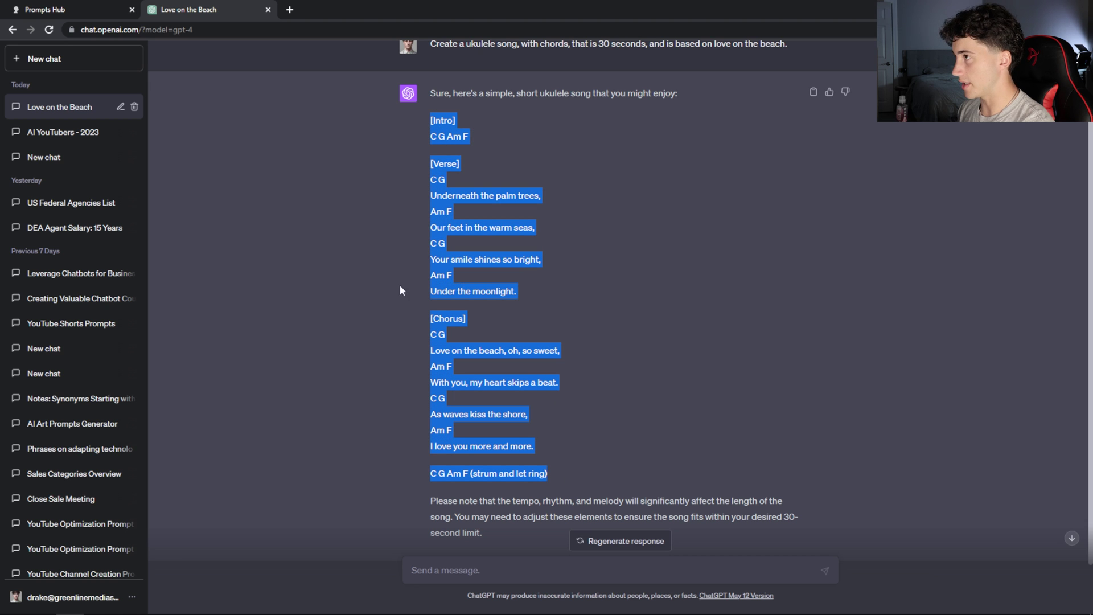
left_click(94, 9)
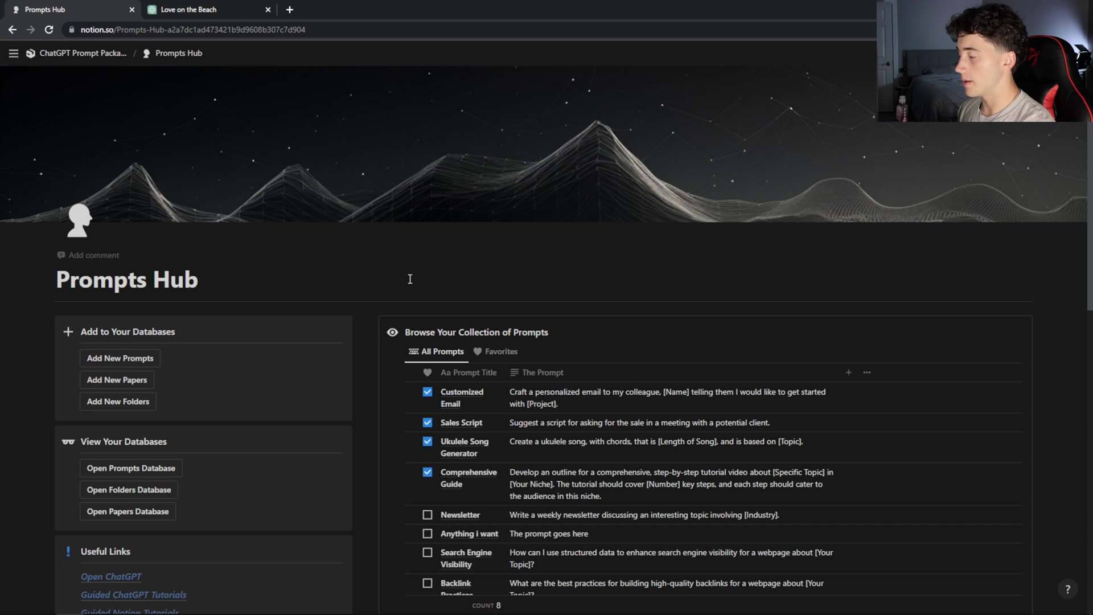
scroll(491, 275, "down", 2)
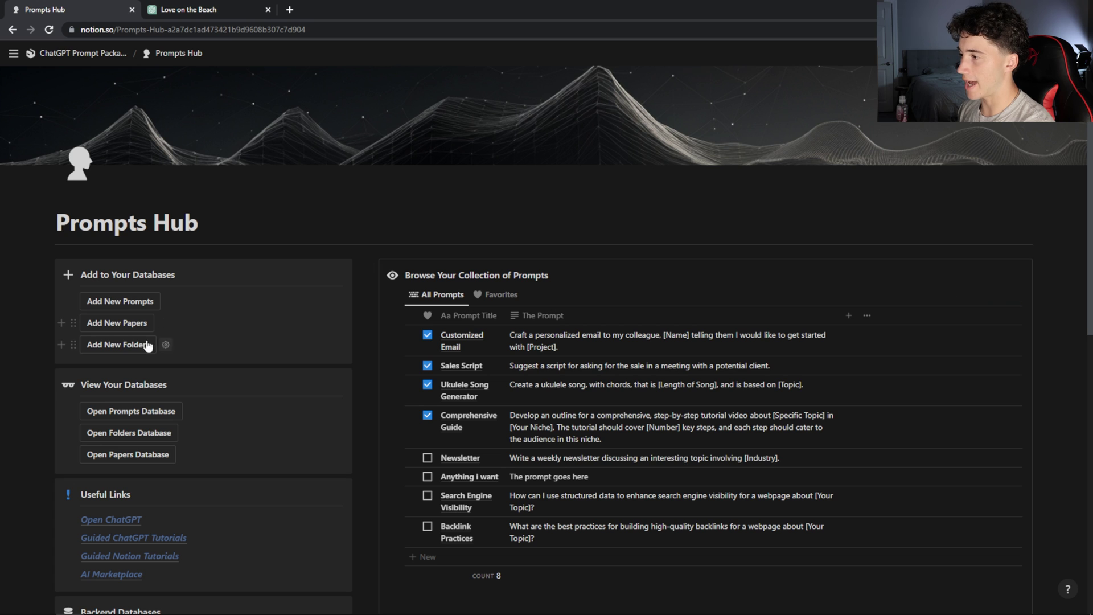
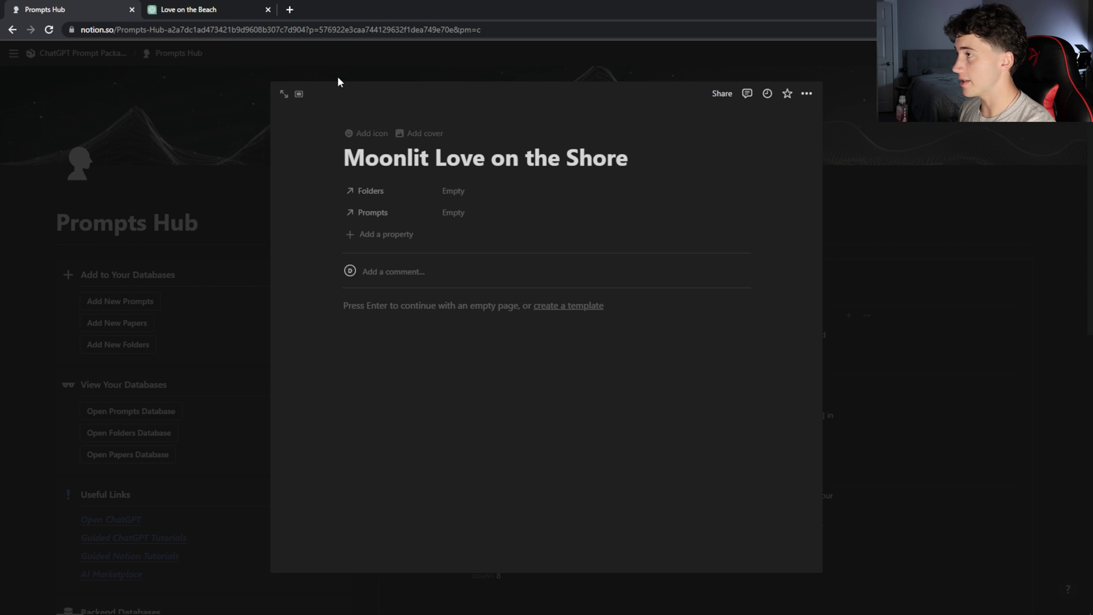
Go back to ChatGPT, recopy the ukulele song from [Intro] through the strum line, and return to the Moonlit Love on the Shore paper.
left_click(187, 9)
scroll(488, 288, "up", 5)
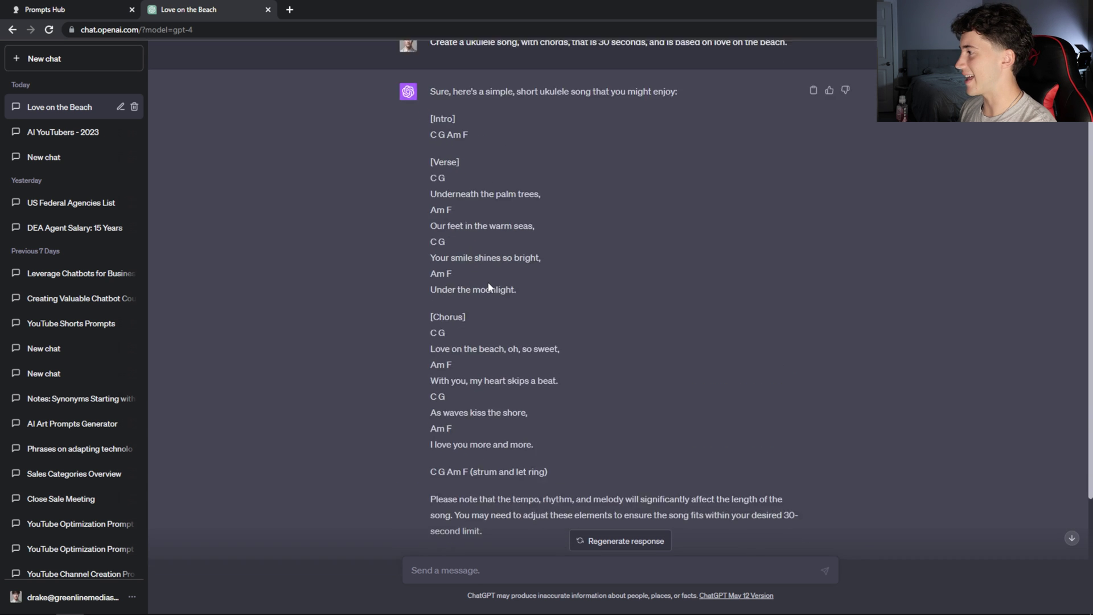
scroll(440, 107, "down", 1)
left_click_drag(431, 108, 576, 452)
key("ctrl+c")
left_click(114, 7)
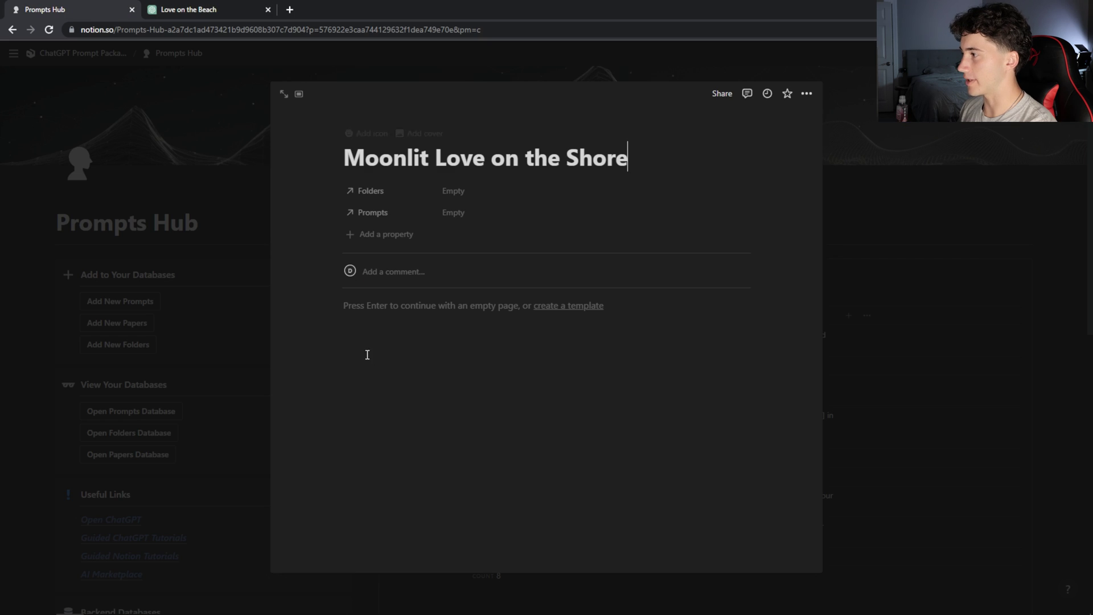
Paste the copied song into the body of the Moonlit Love on the Shore paper.
left_click(360, 311)
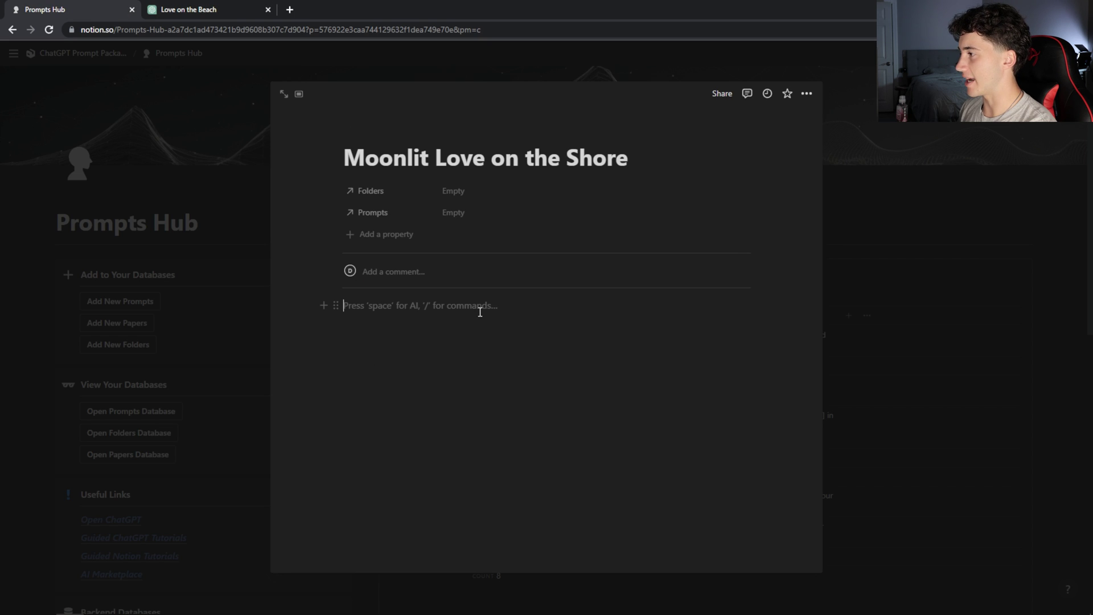
key("ctrl+v")
scroll(523, 210, "down", 2)
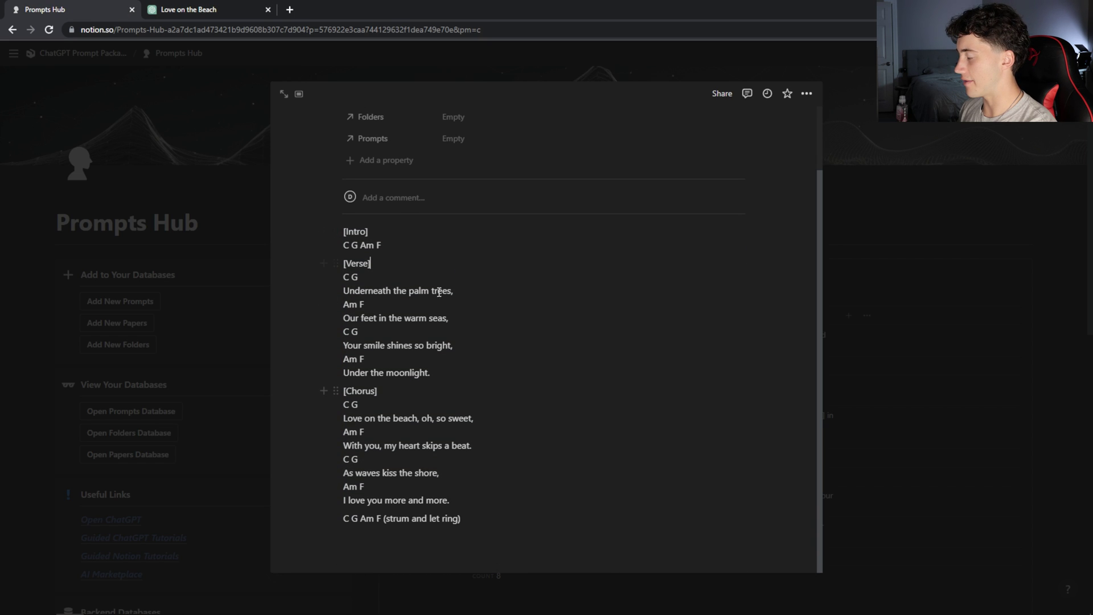
scroll(523, 398, "up", 2)
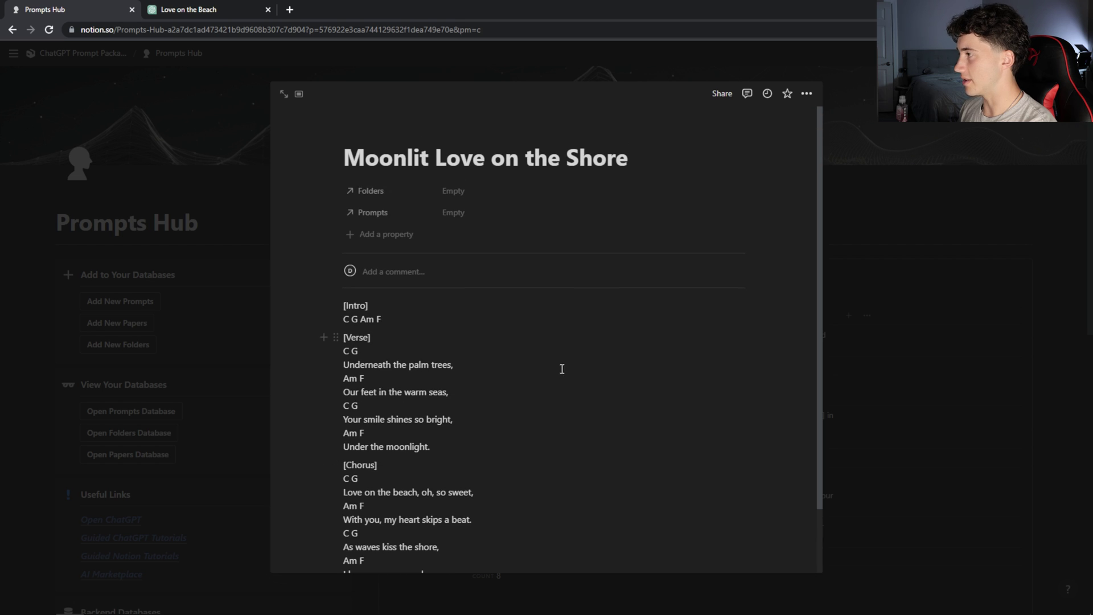
Link the paper to the Songs folder and to the Ukulele Song Generator prompt.
left_click(463, 191)
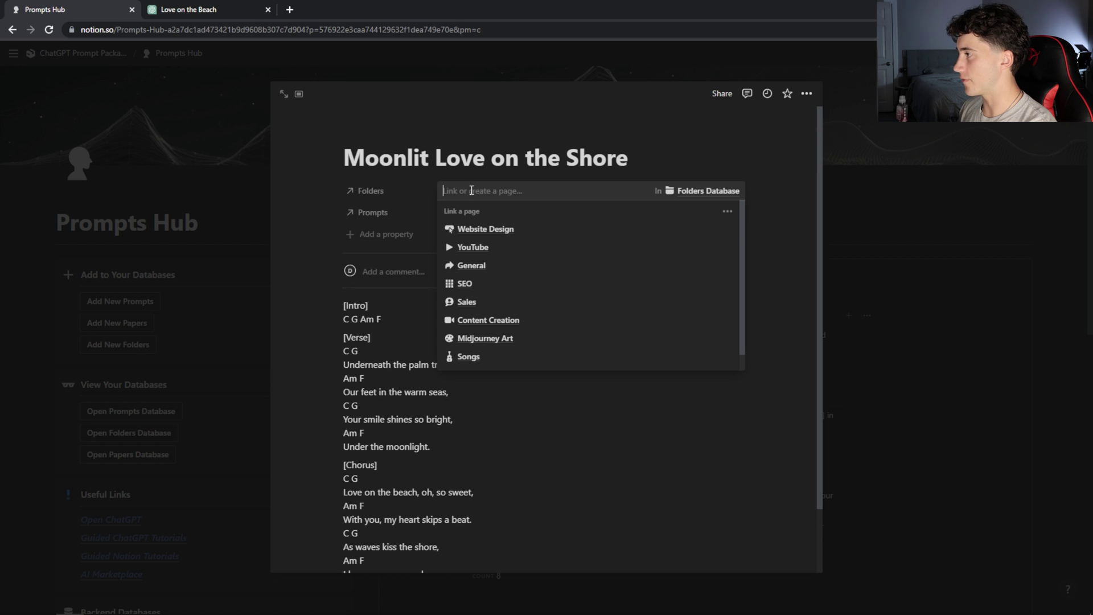
left_click(469, 358)
left_click(575, 126)
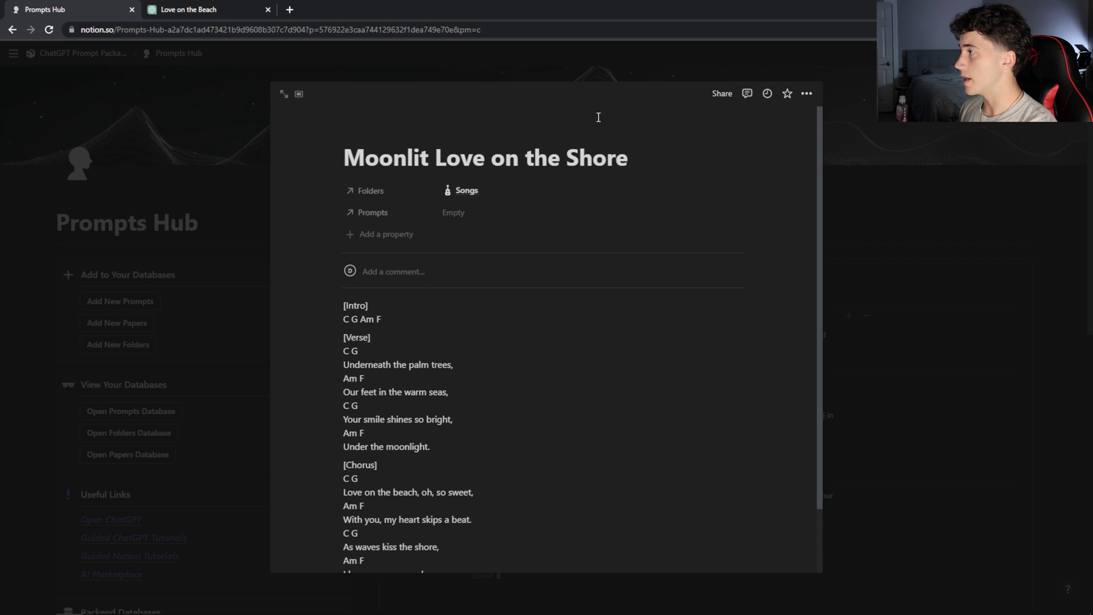
left_click(456, 219)
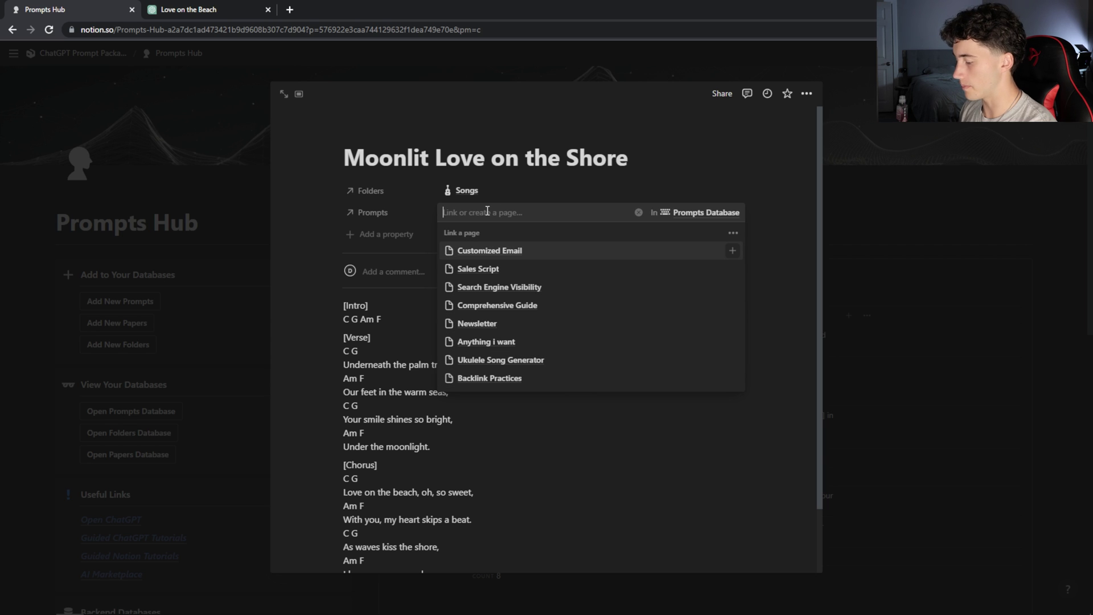
type("uku")
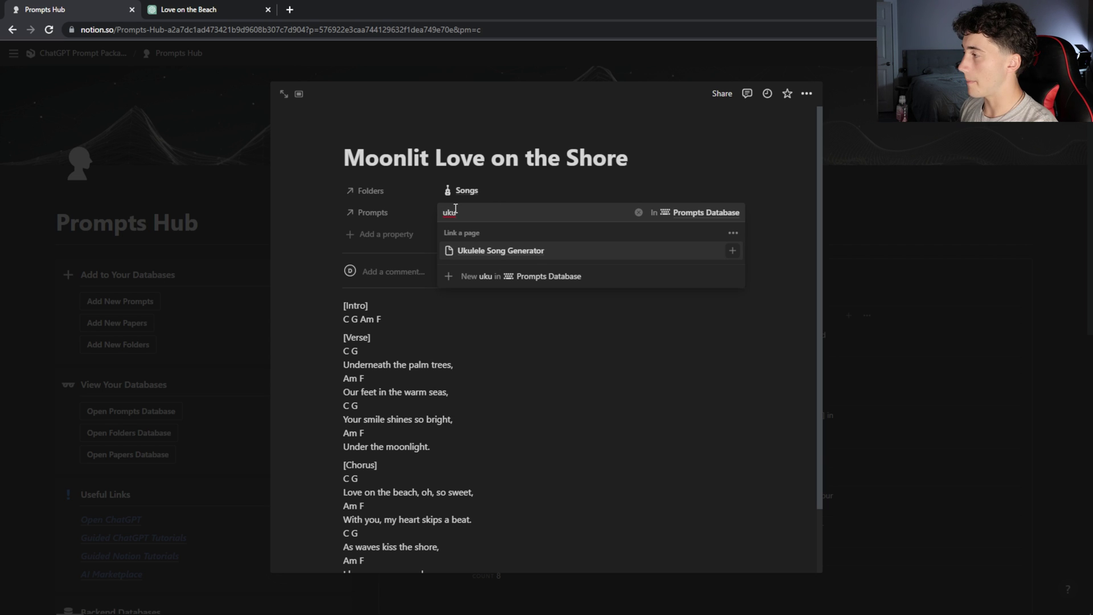
left_click(486, 255)
left_click(684, 127)
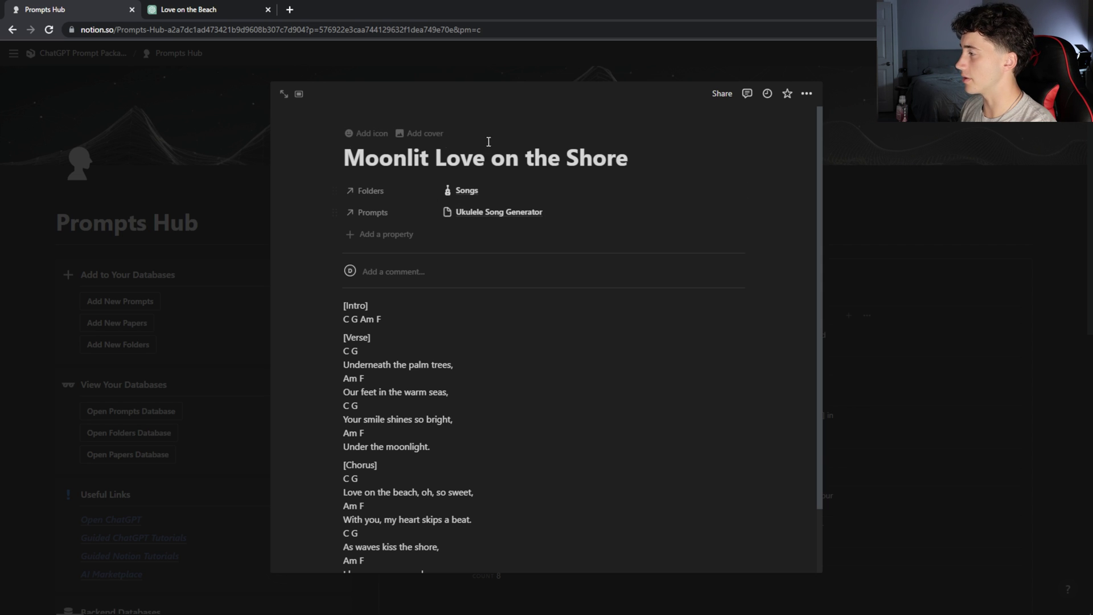
Give the Moonlit Love on the Shore paper a crescent moon icon and review its content.
left_click(365, 134)
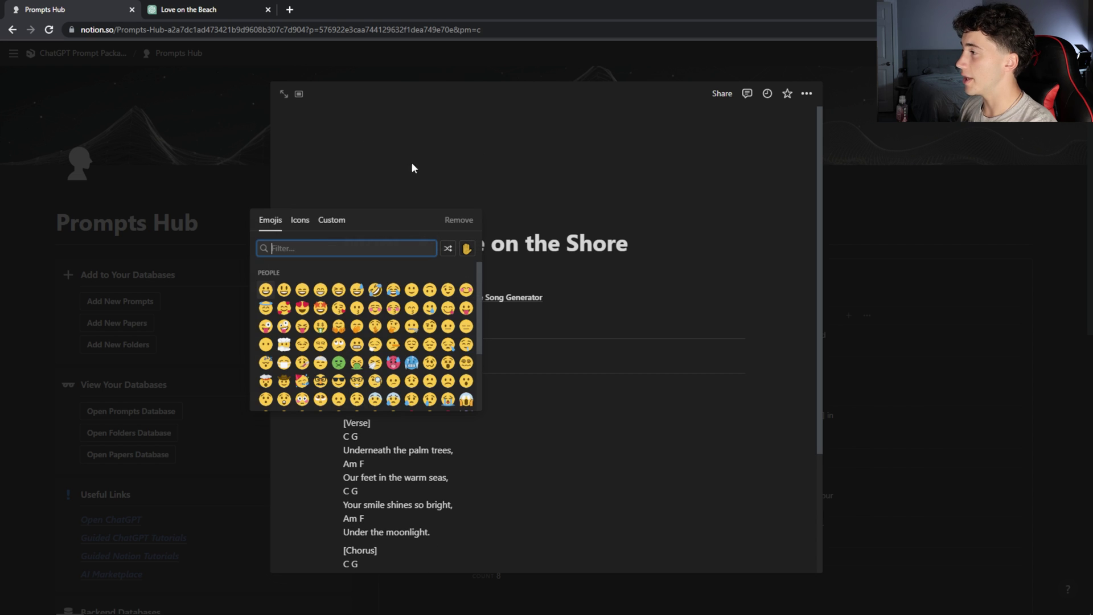
left_click(300, 220)
type("moon")
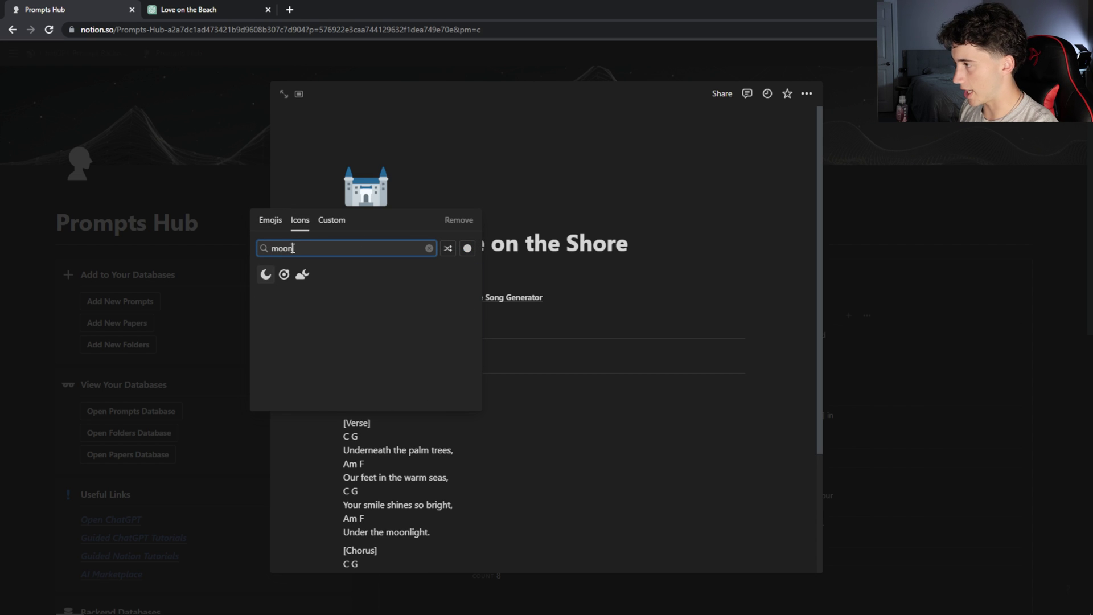
left_click(265, 275)
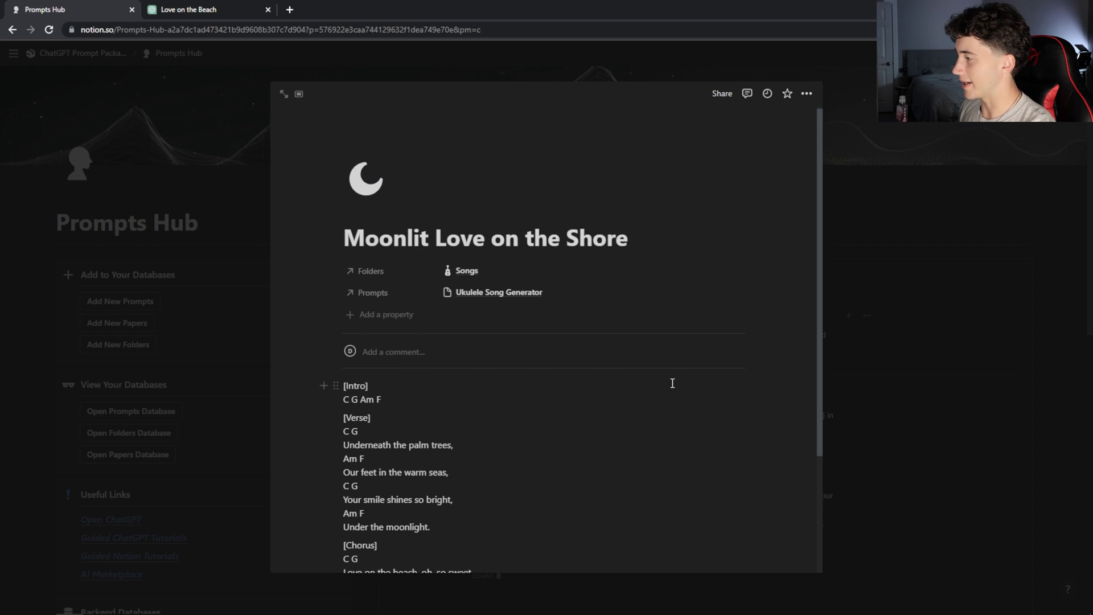
scroll(683, 342, "down", 3)
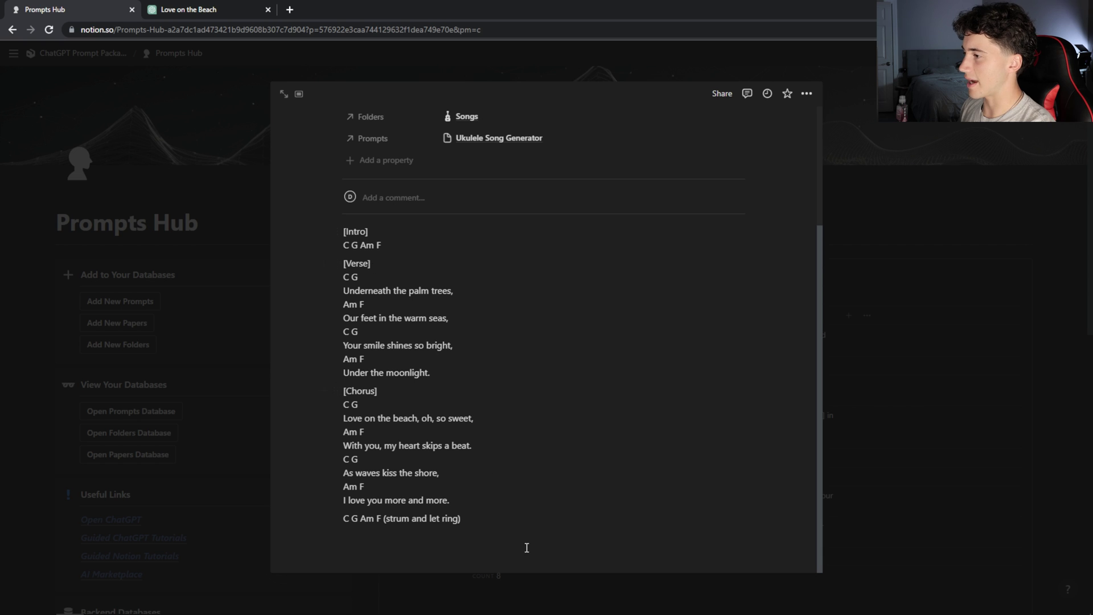
scroll(483, 523, "up", 2)
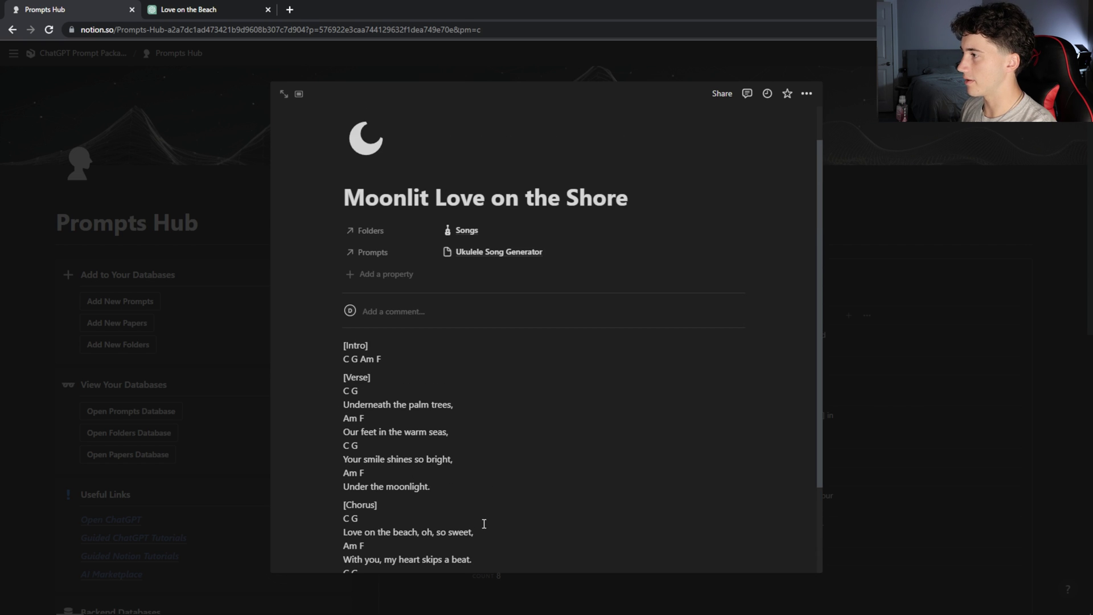
Close the paper and open the Papers Database from the Prompts Hub to view the listed papers.
key("Escape")
scroll(548, 349, "down", 1)
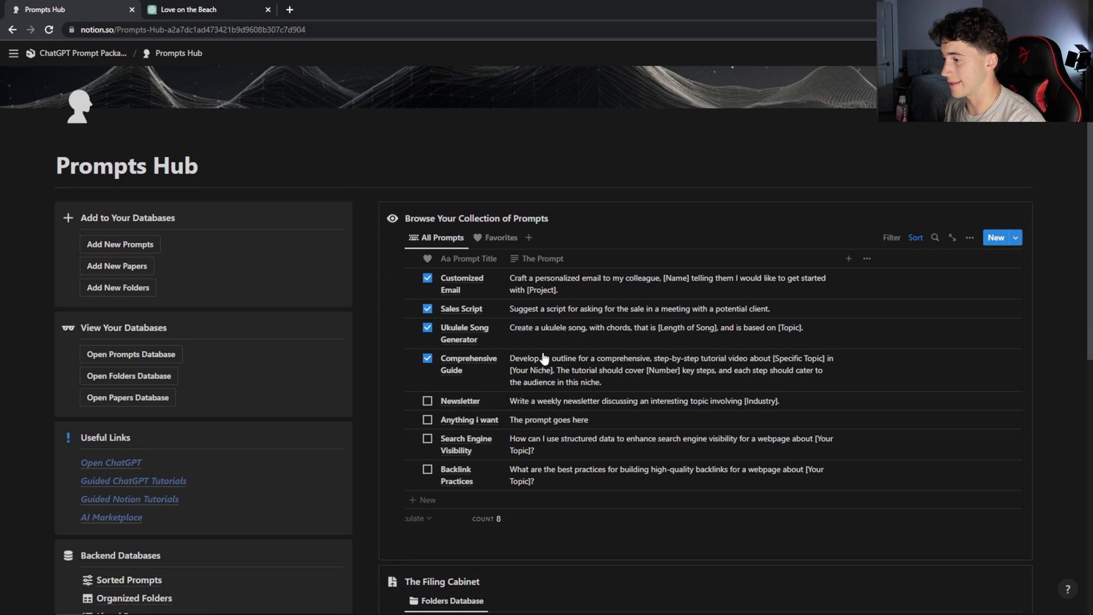
scroll(531, 487, "down", 2)
scroll(598, 418, "up", 2)
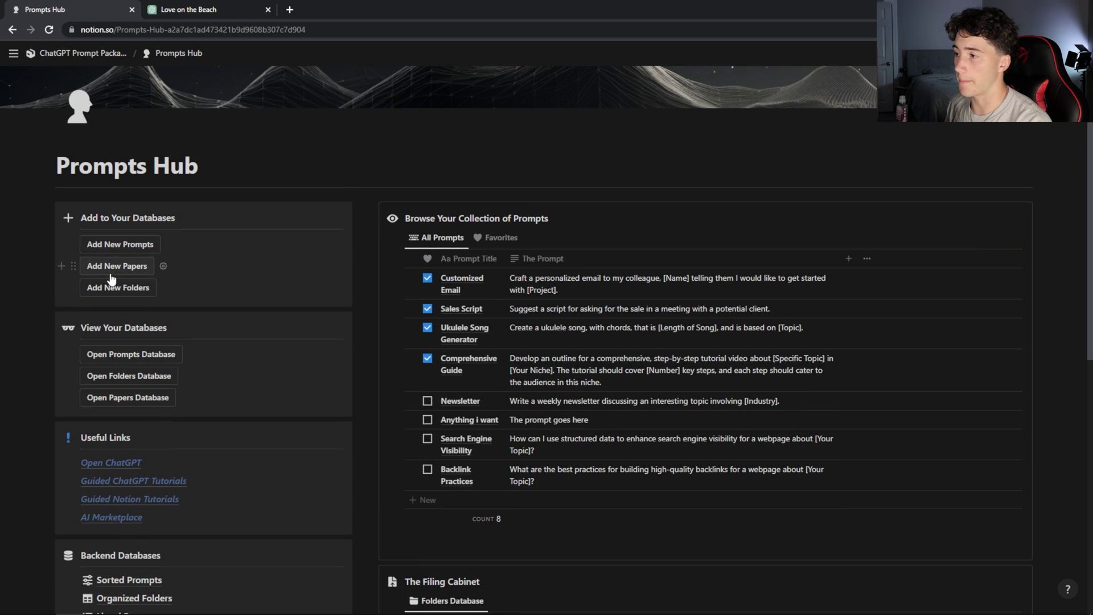
left_click(140, 401)
scroll(392, 391, "down", 1)
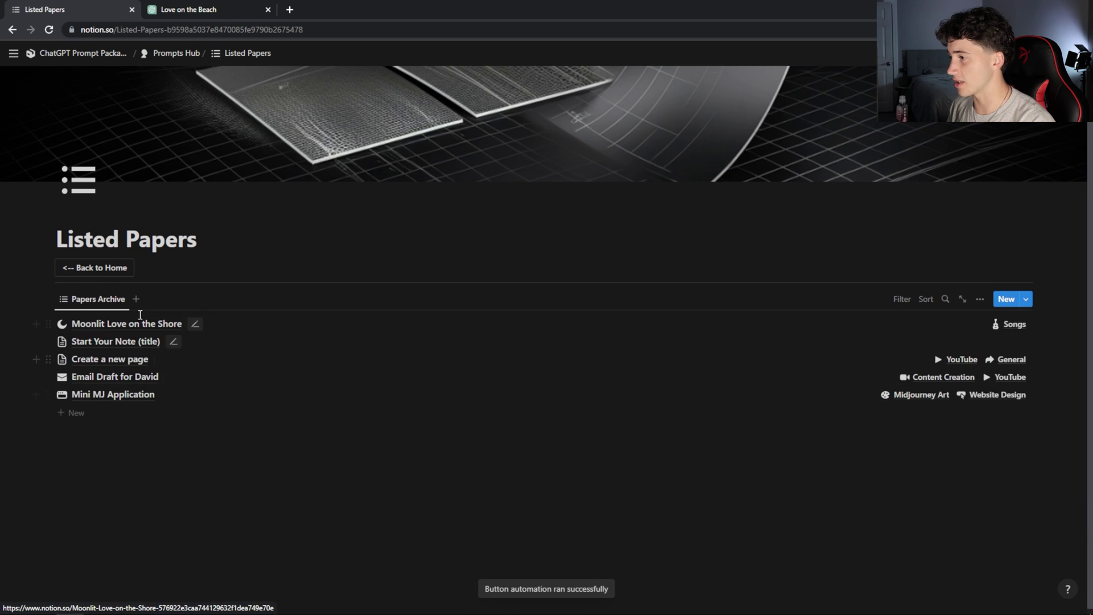